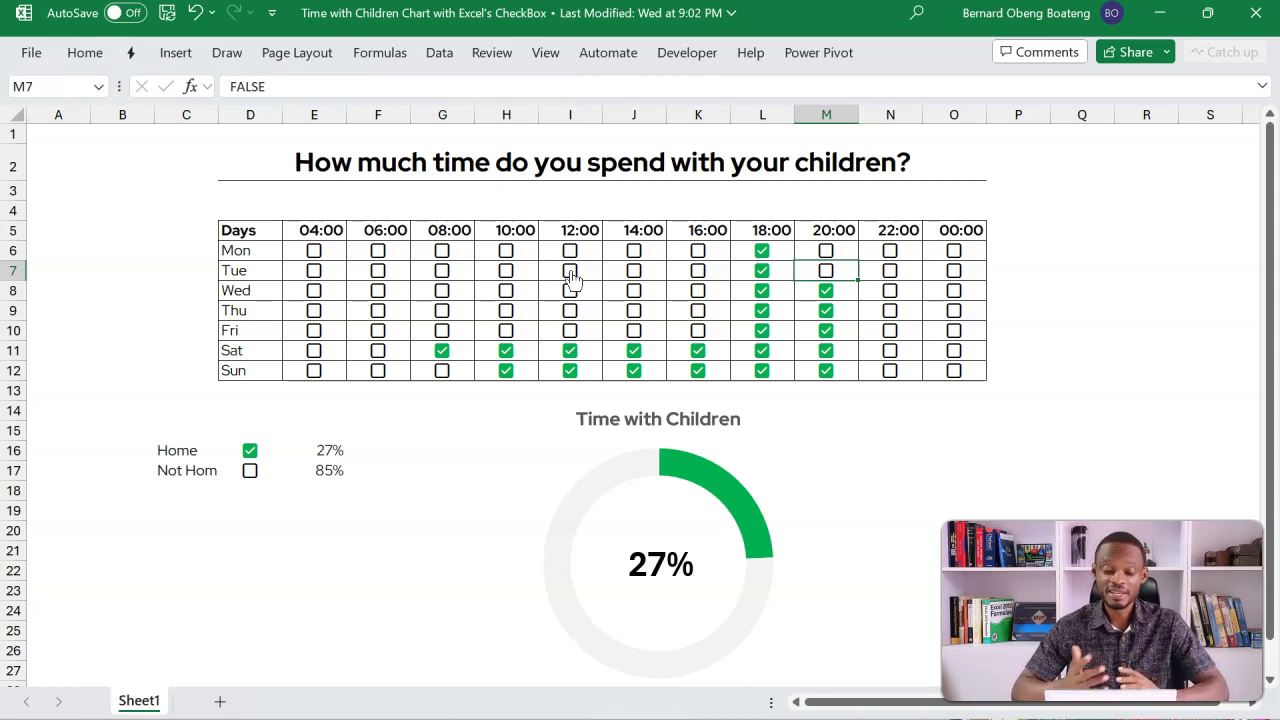
Untick, then re-tick, the Wed, Thu and Fri 20:00 checkboxes, restoring 27%
click(826, 291)
click(826, 311)
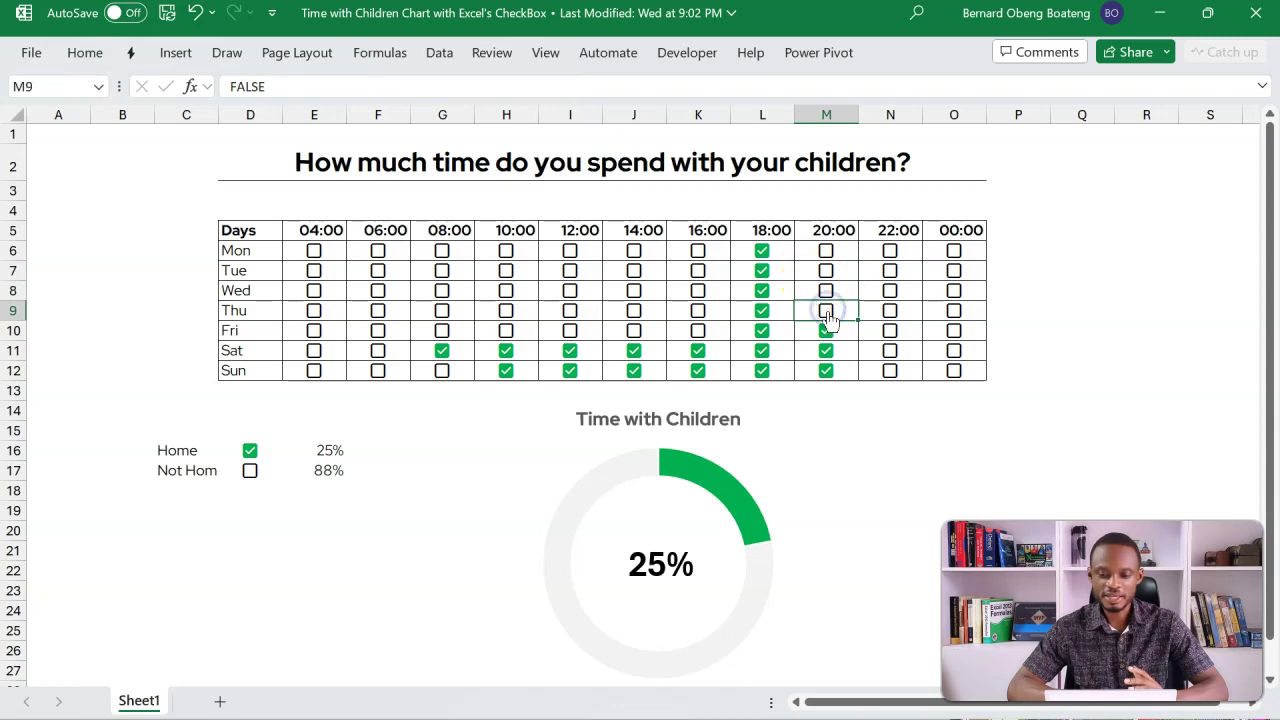
click(828, 336)
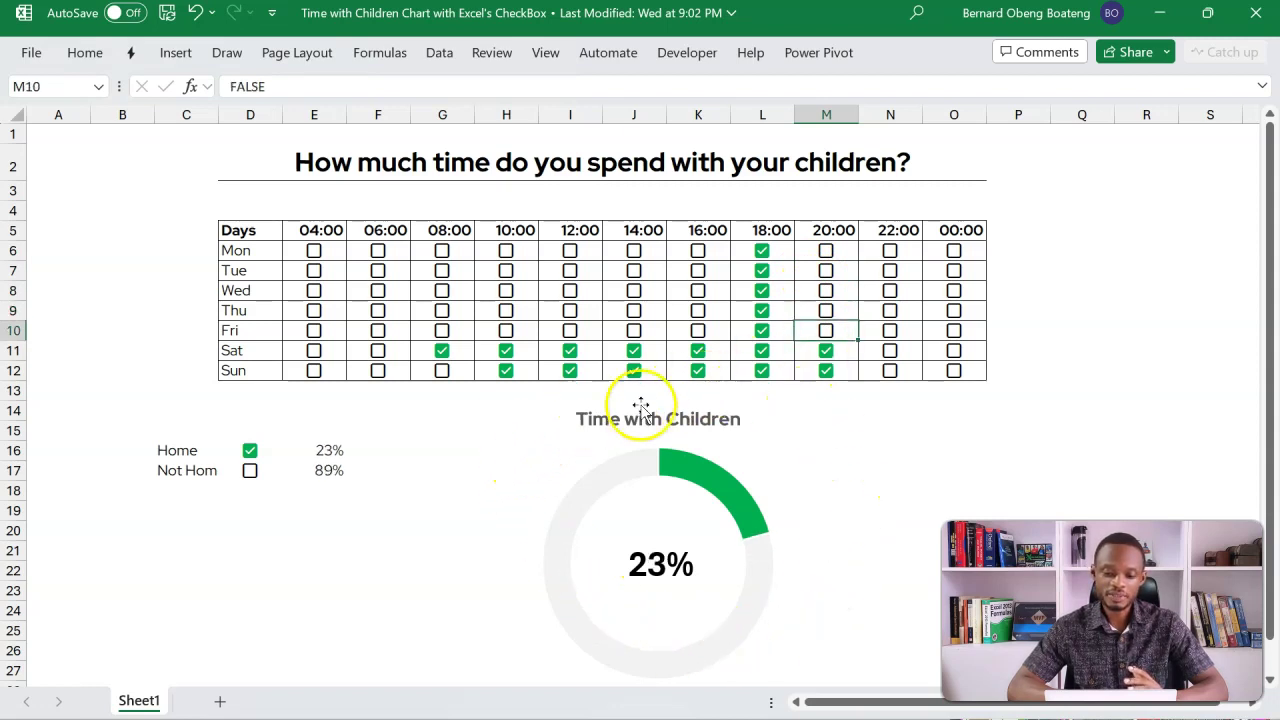
click(827, 334)
click(826, 310)
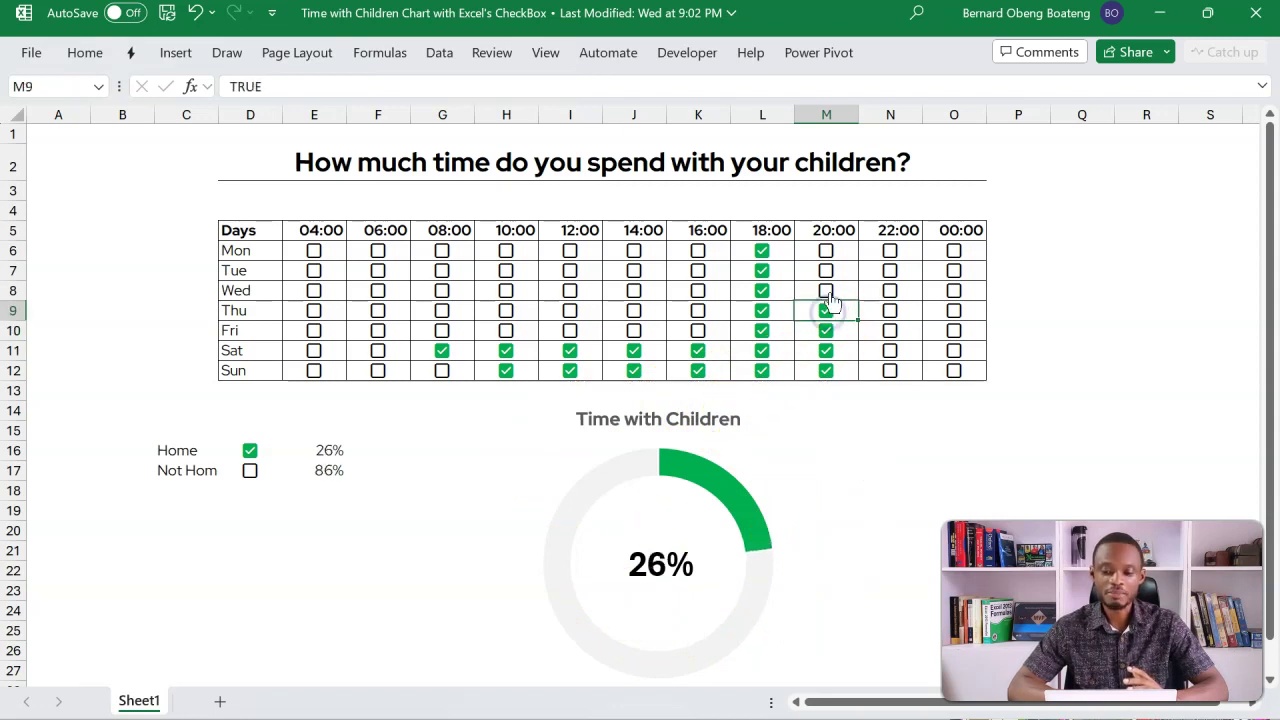
click(826, 291)
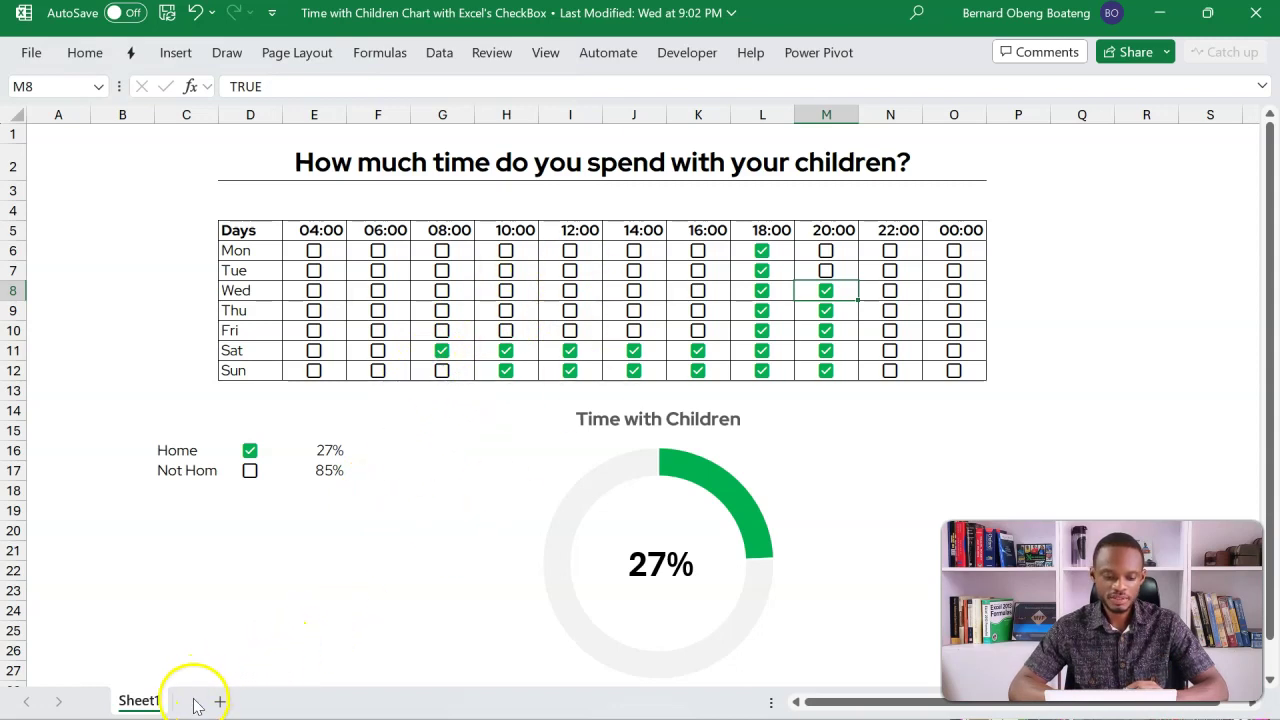
Add a new blank sheet and enter 'Days' in E4 and 'Mon' in E5
click(228, 705)
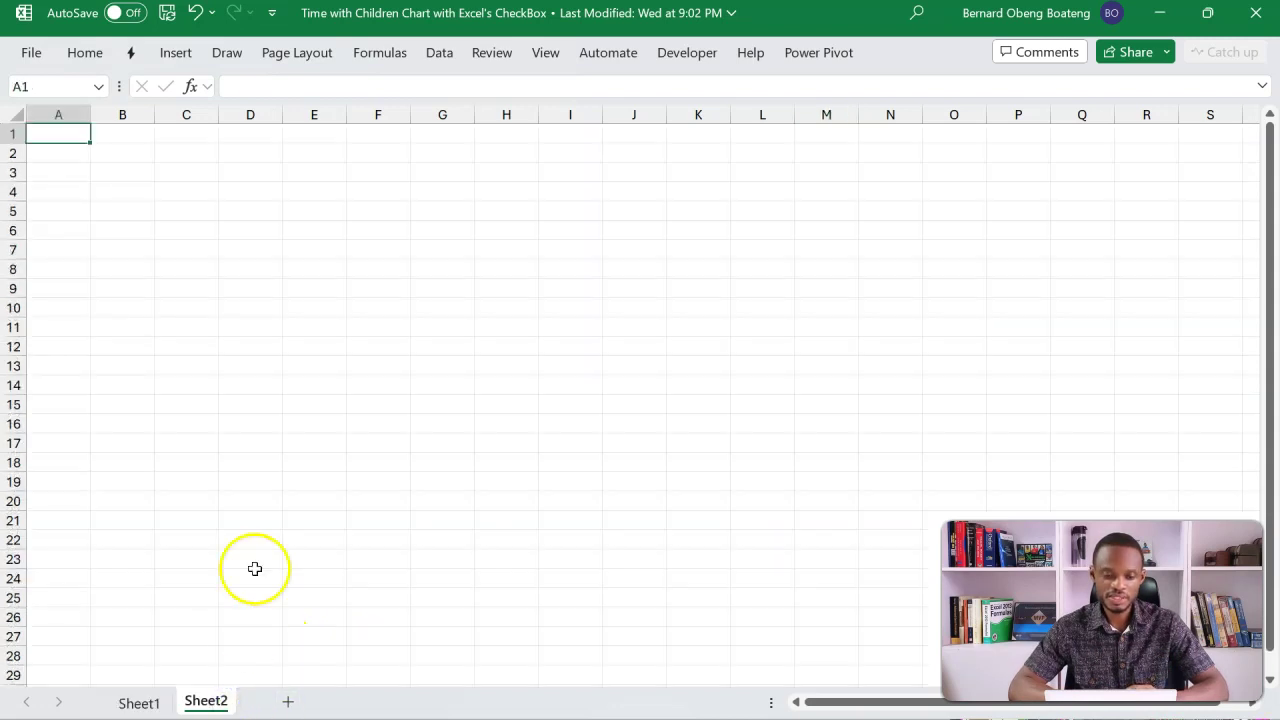
click(301, 188)
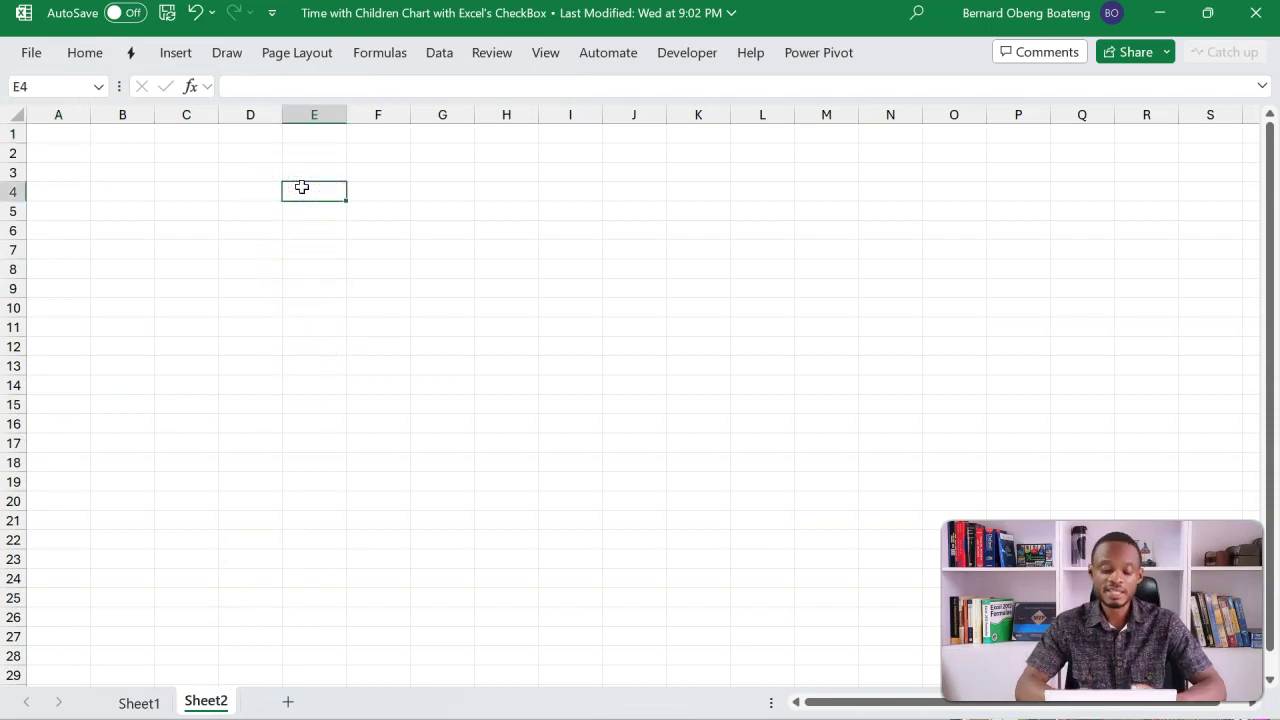
text(Days)
key(Return)
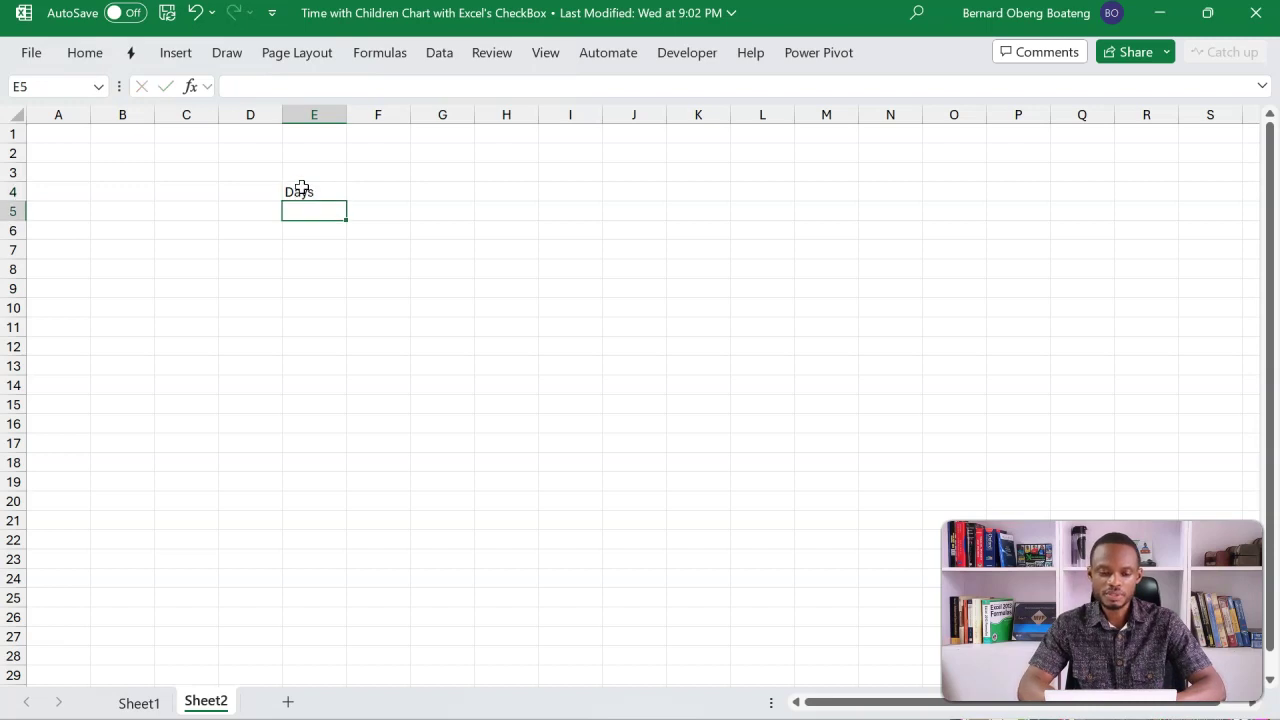
text(Mon)
key(Return)
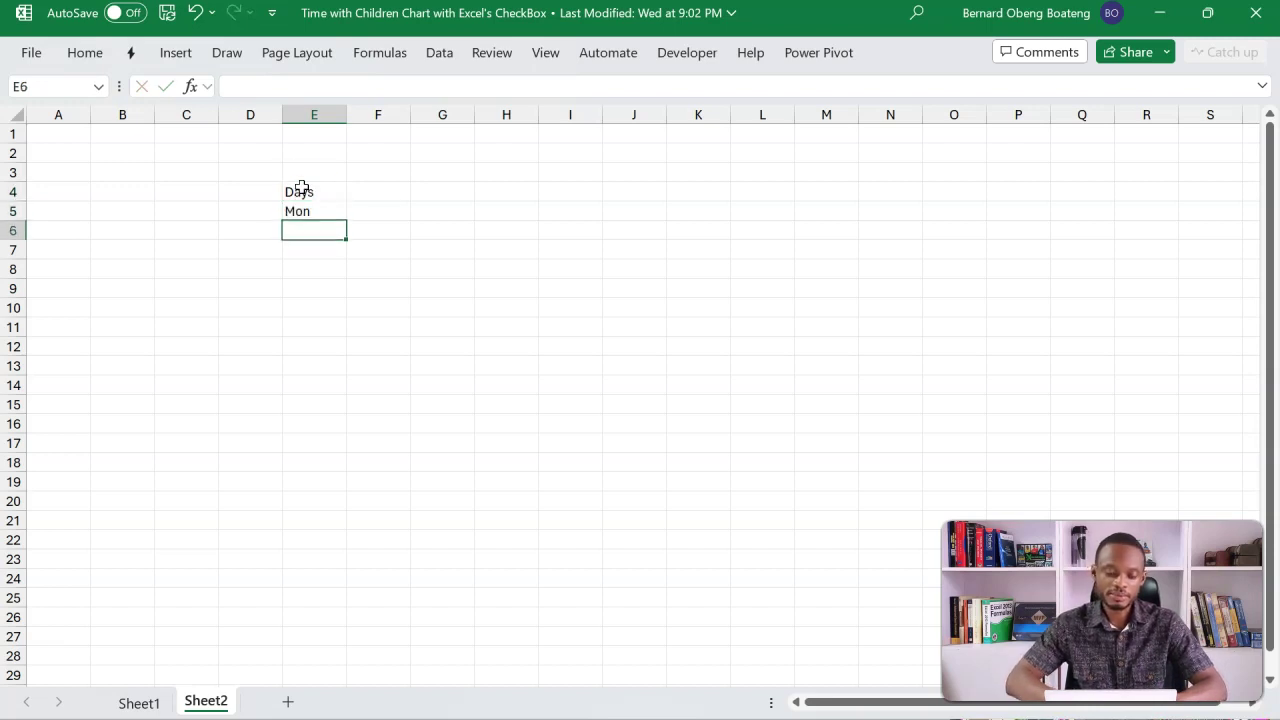
Fill the weekdays Mon through Sun down to E11
click(301, 208)
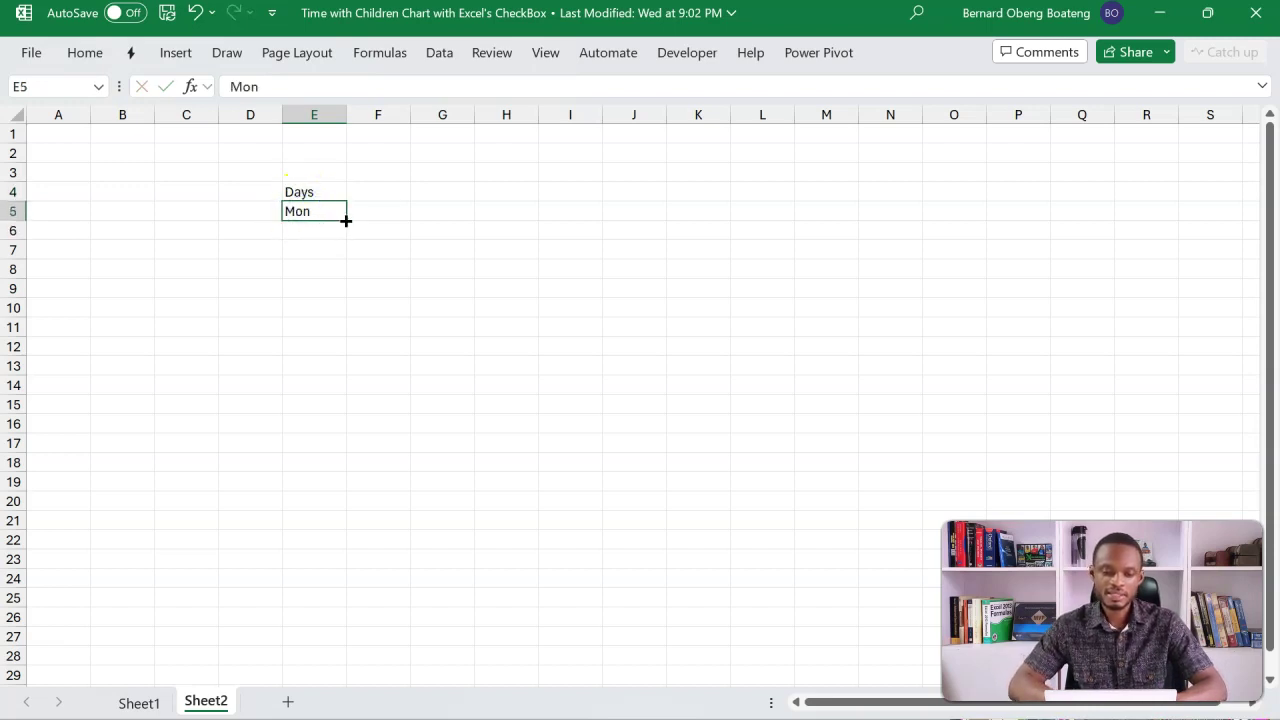
drag(345, 220, 343, 337)
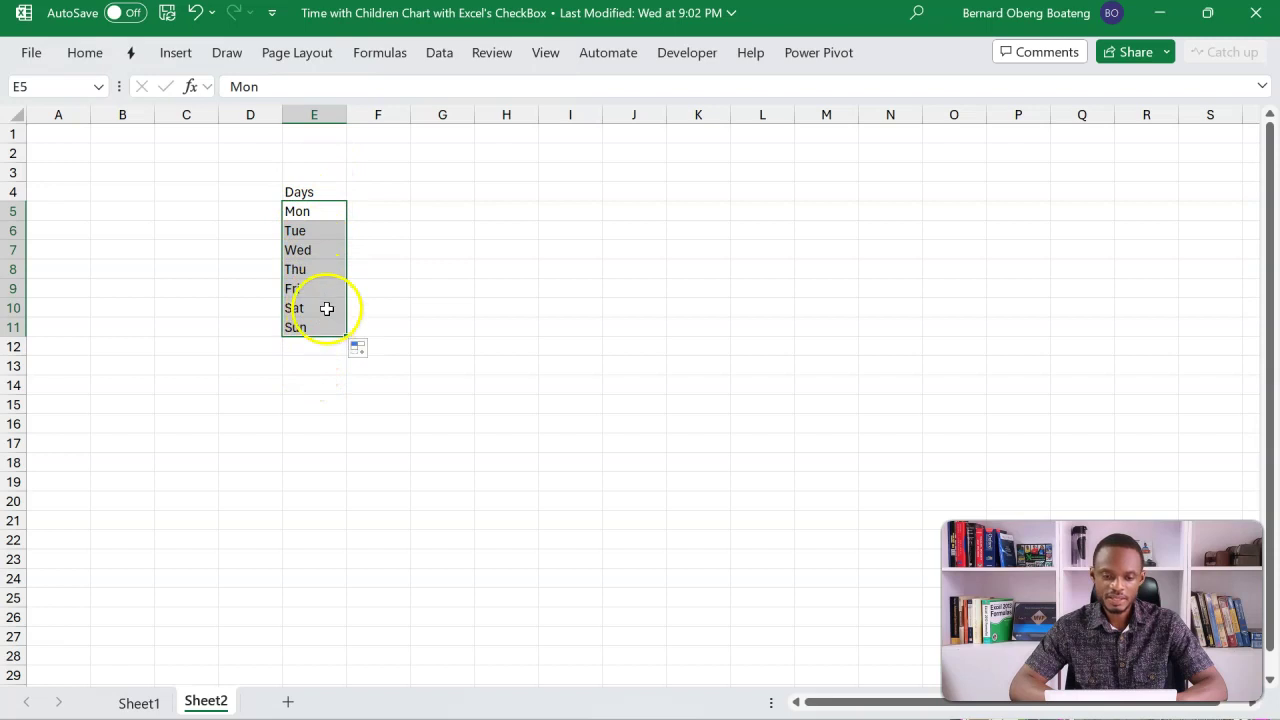
click(377, 189)
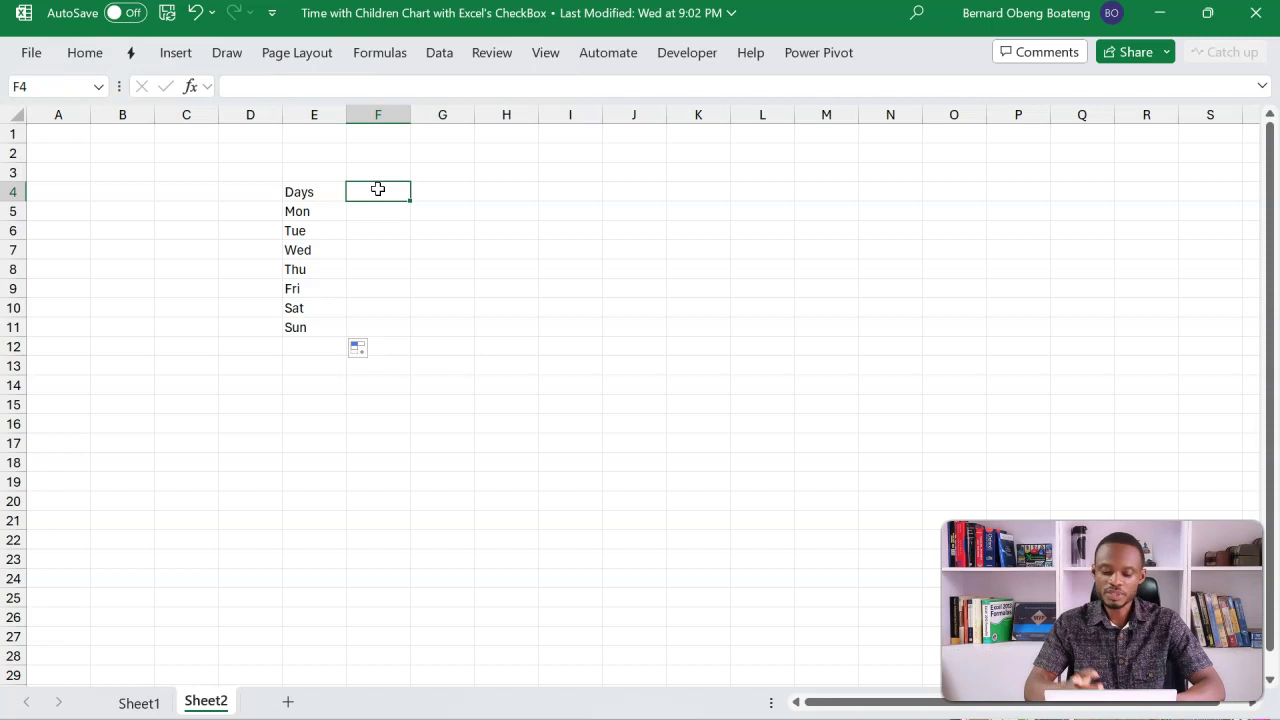
Enter the times 4:00 in F4 and 6:00 in G4
text(4:00)
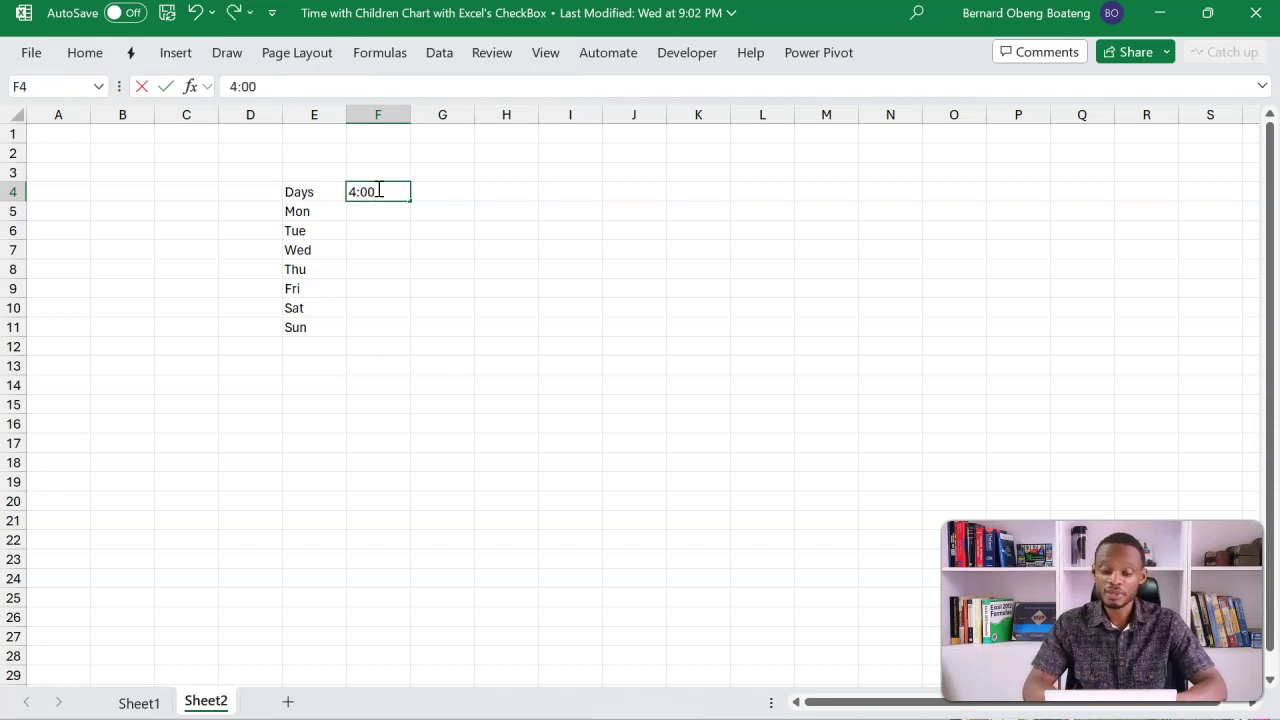
key(Return)
click(377, 189)
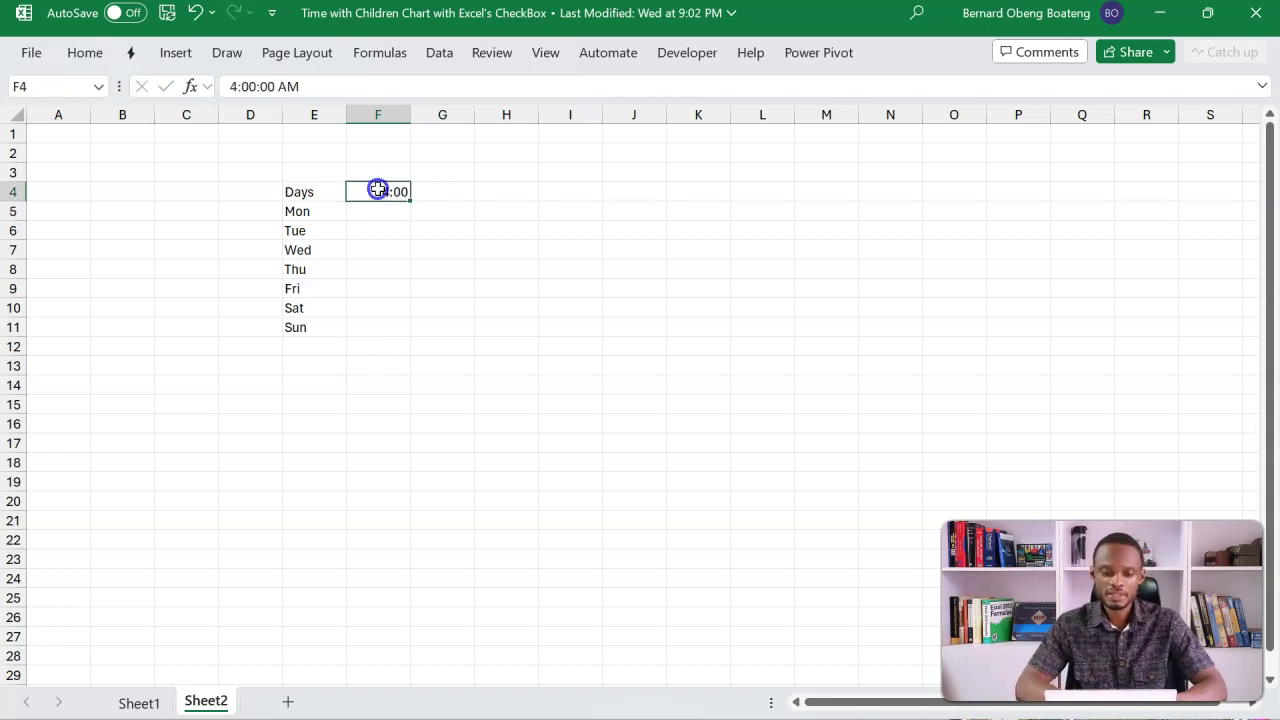
click(437, 193)
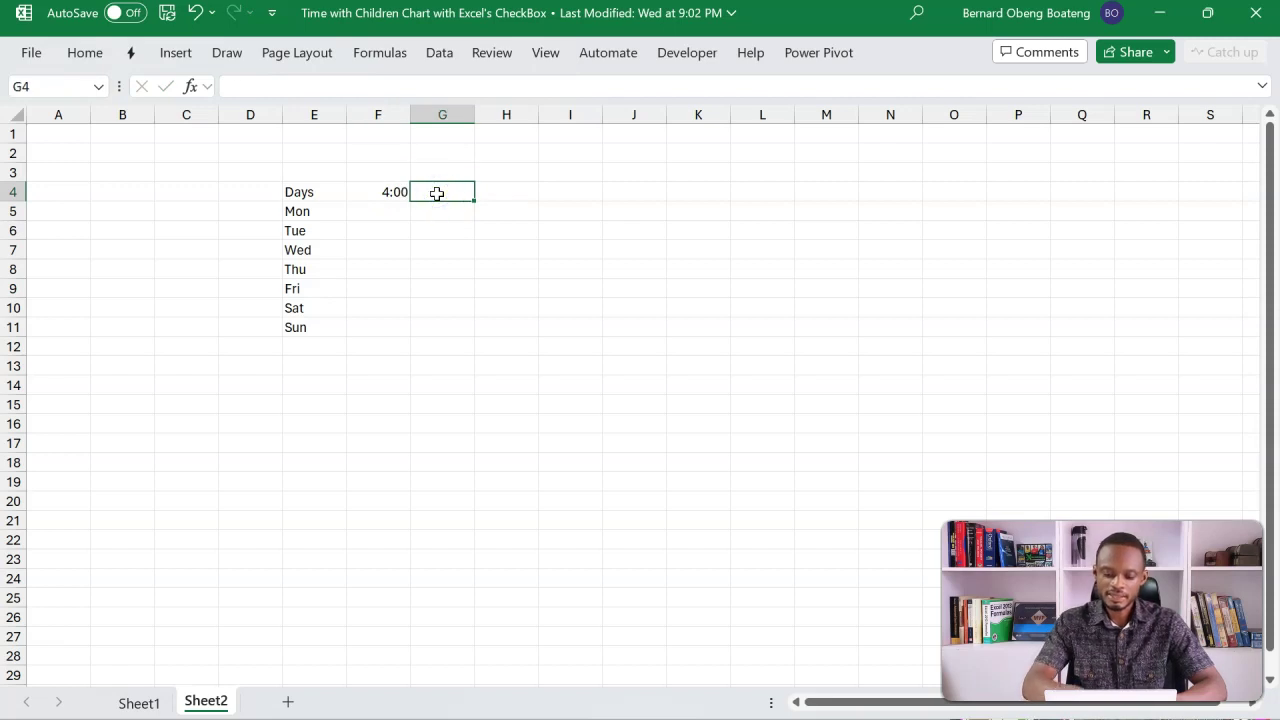
text(6:00)
key(Return)
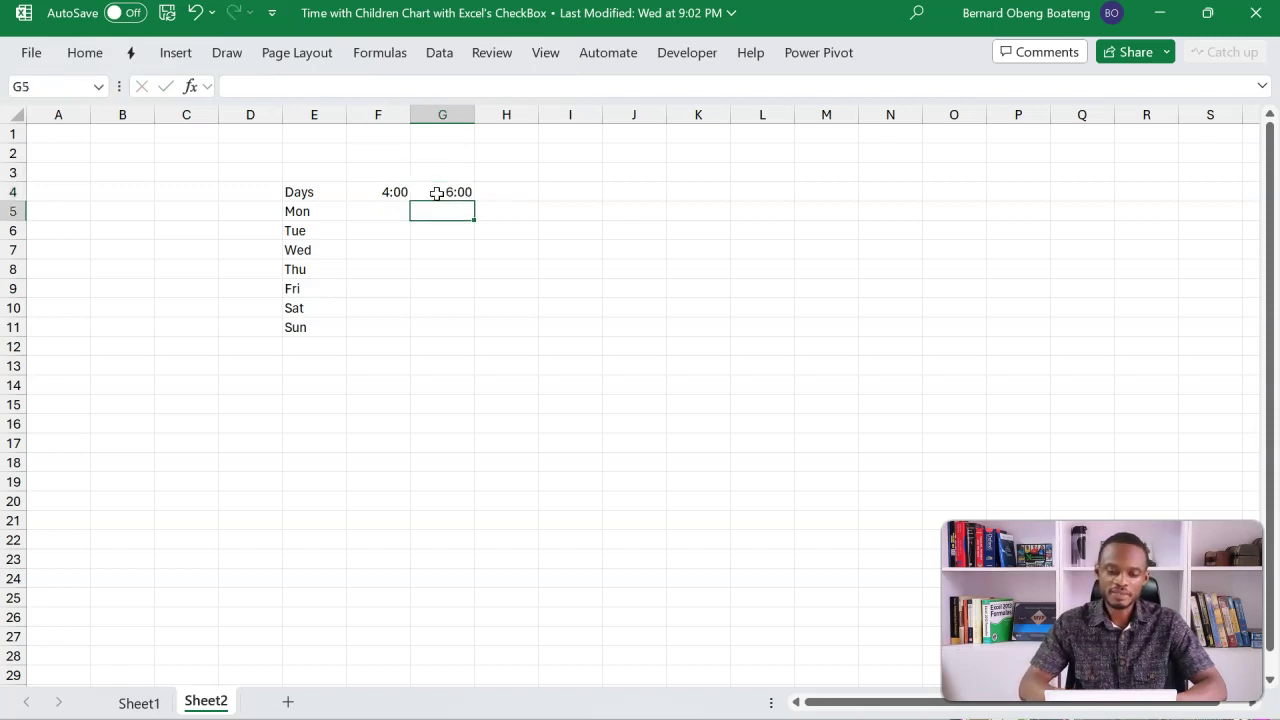
Format F4:G4 as hh:mm and fill the two-hourly times across to 00:00 in P4
drag(400, 191, 431, 191)
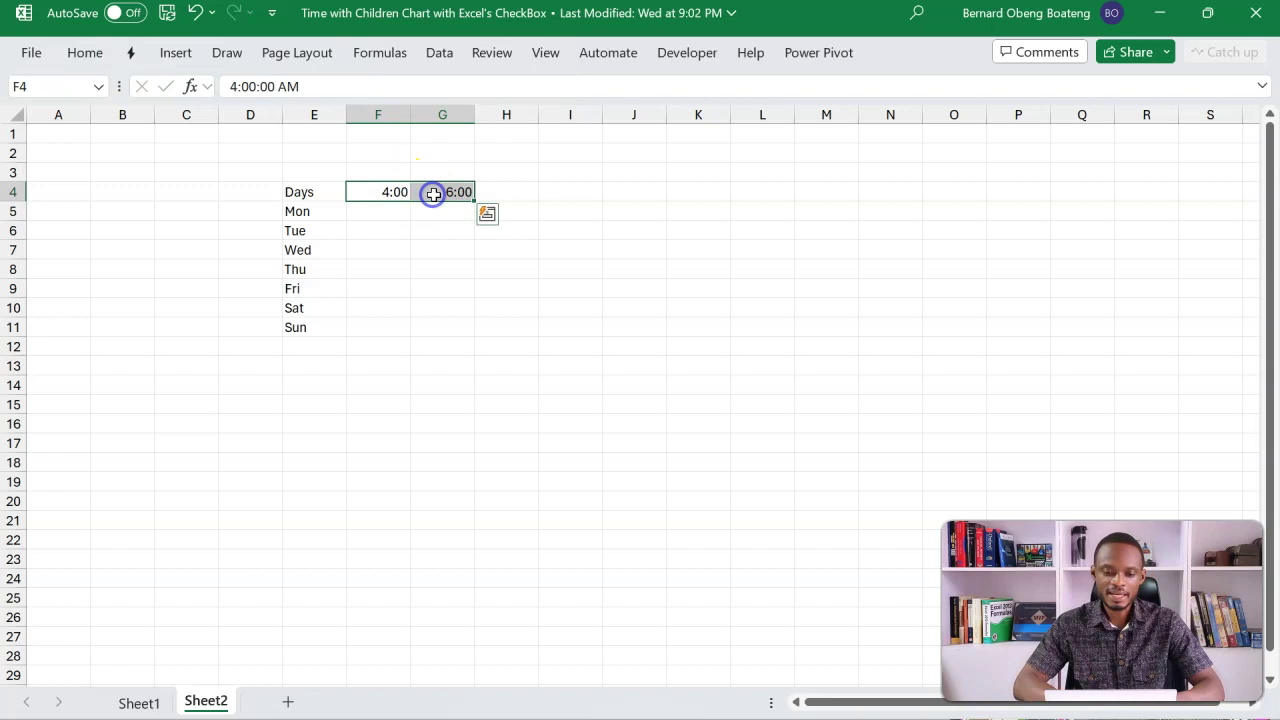
key(ctrl+1)
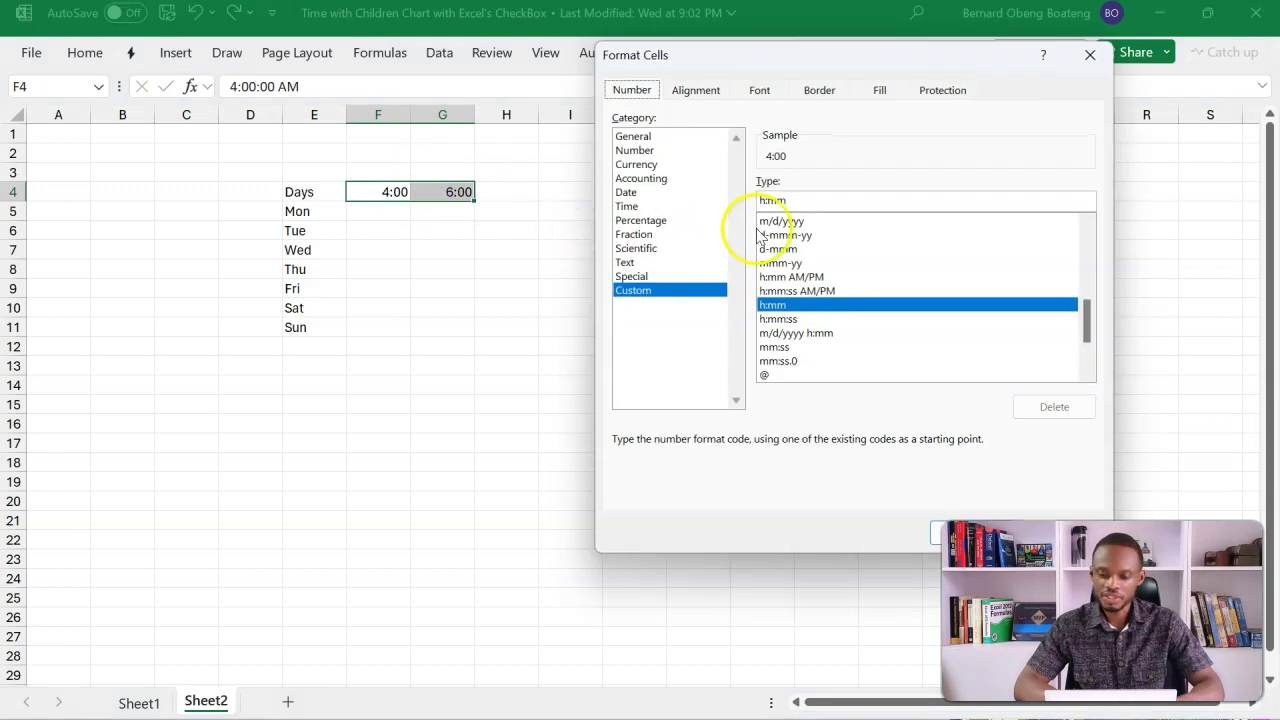
key(BackSpace)
key(BackSpace)
key(BackSpace)
key(BackSpace)
text(gg)
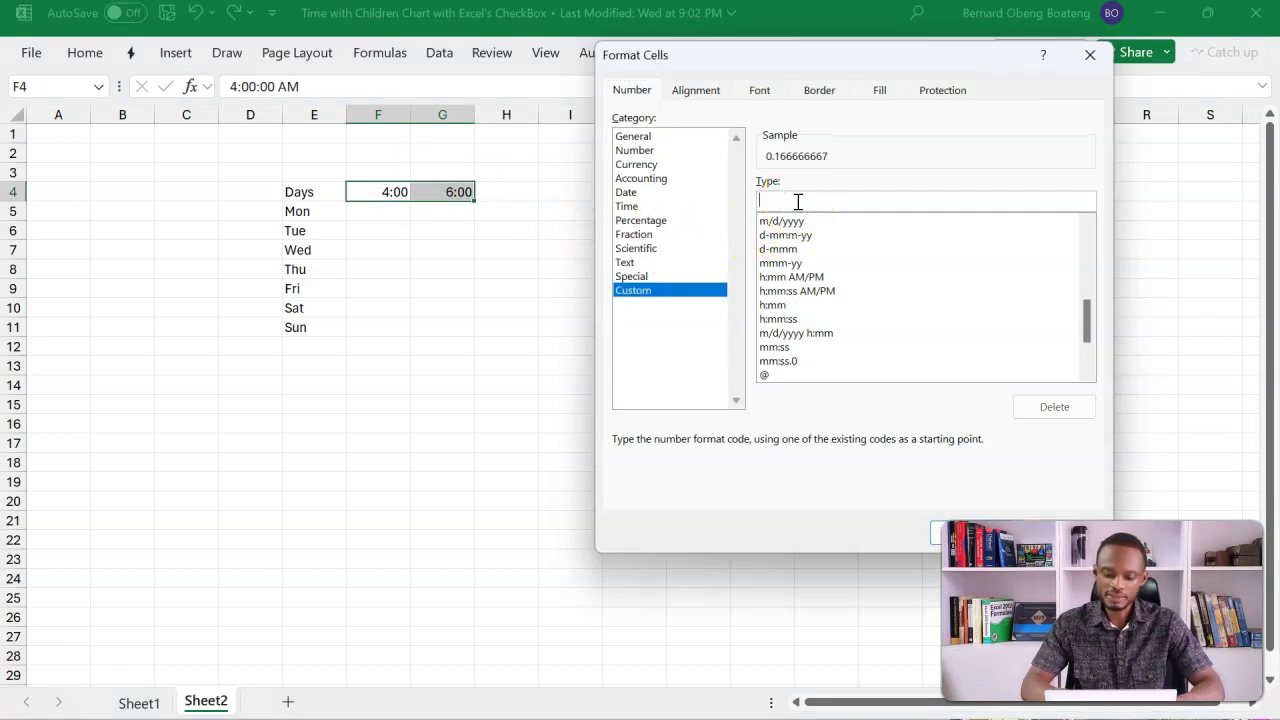
key(BackSpace)
key(BackSpace)
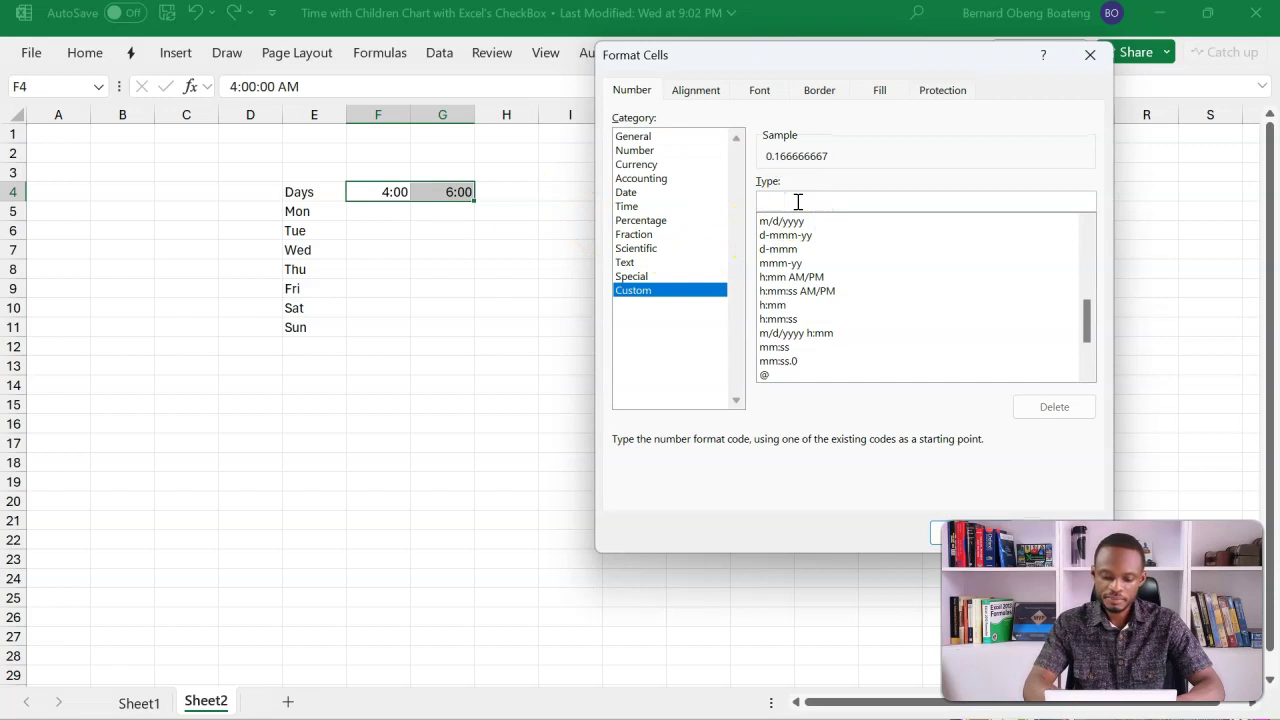
text(hh:mm)
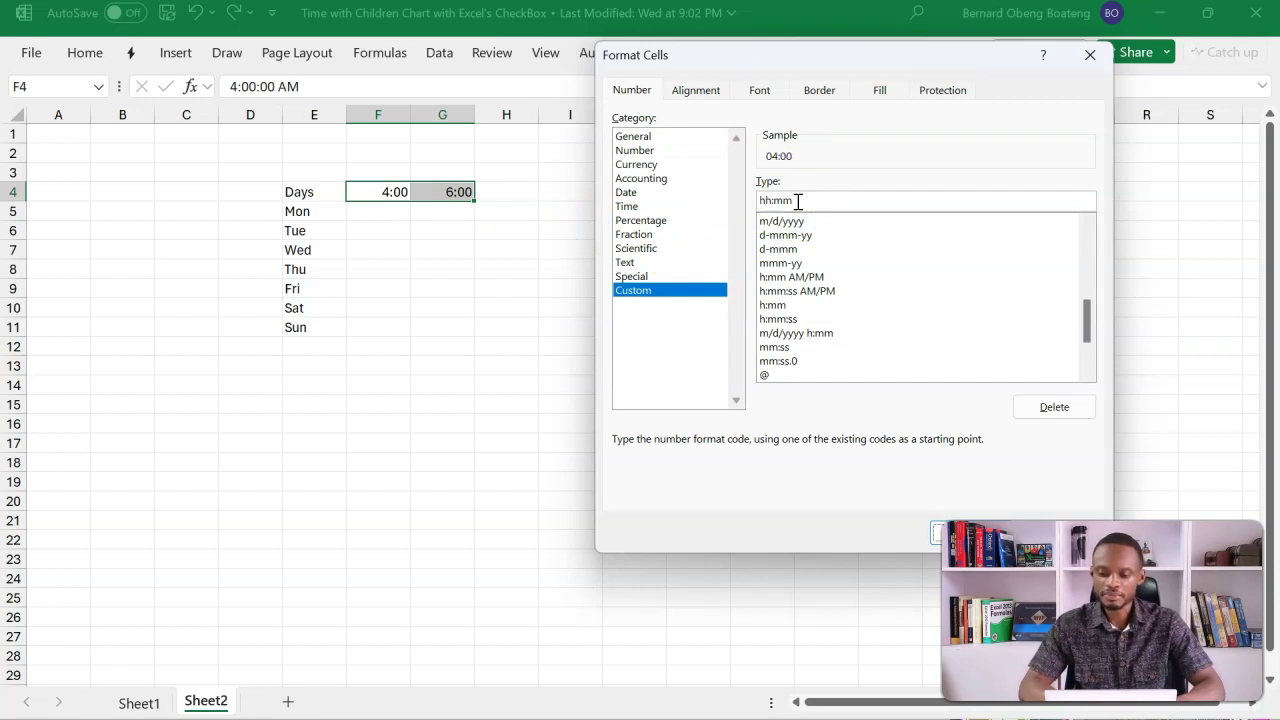
key(Return)
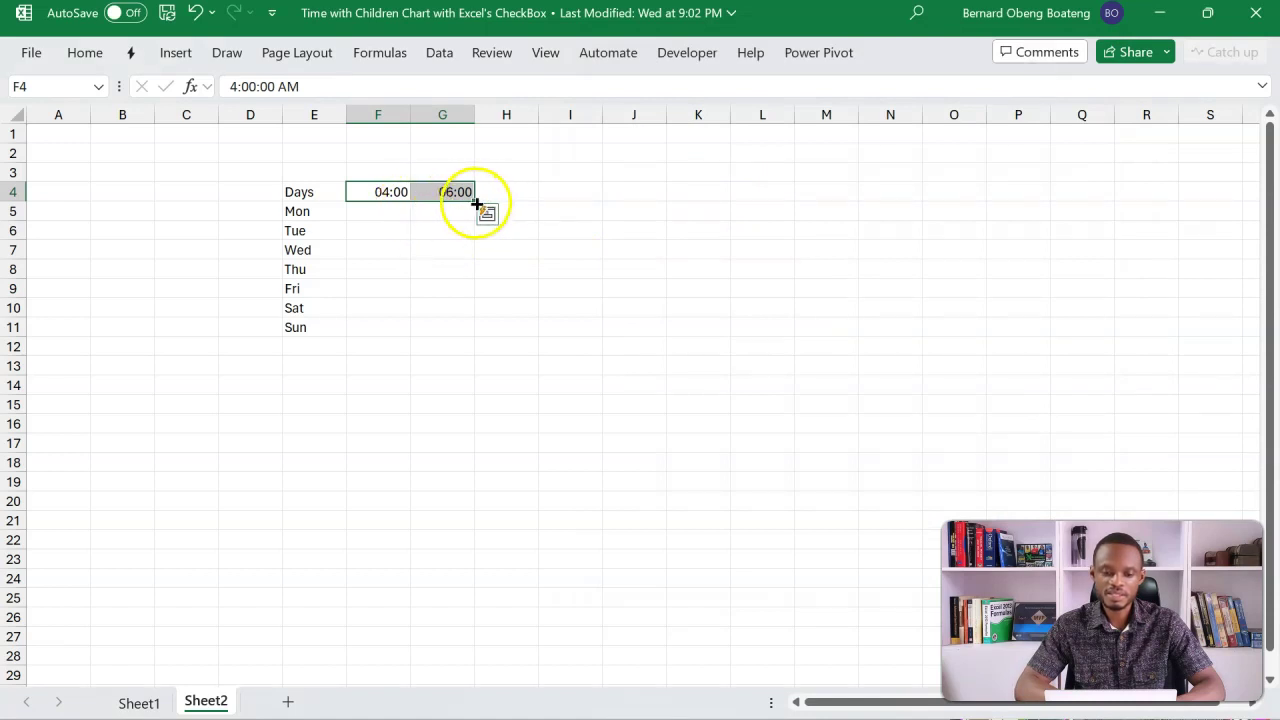
drag(475, 206, 1058, 214)
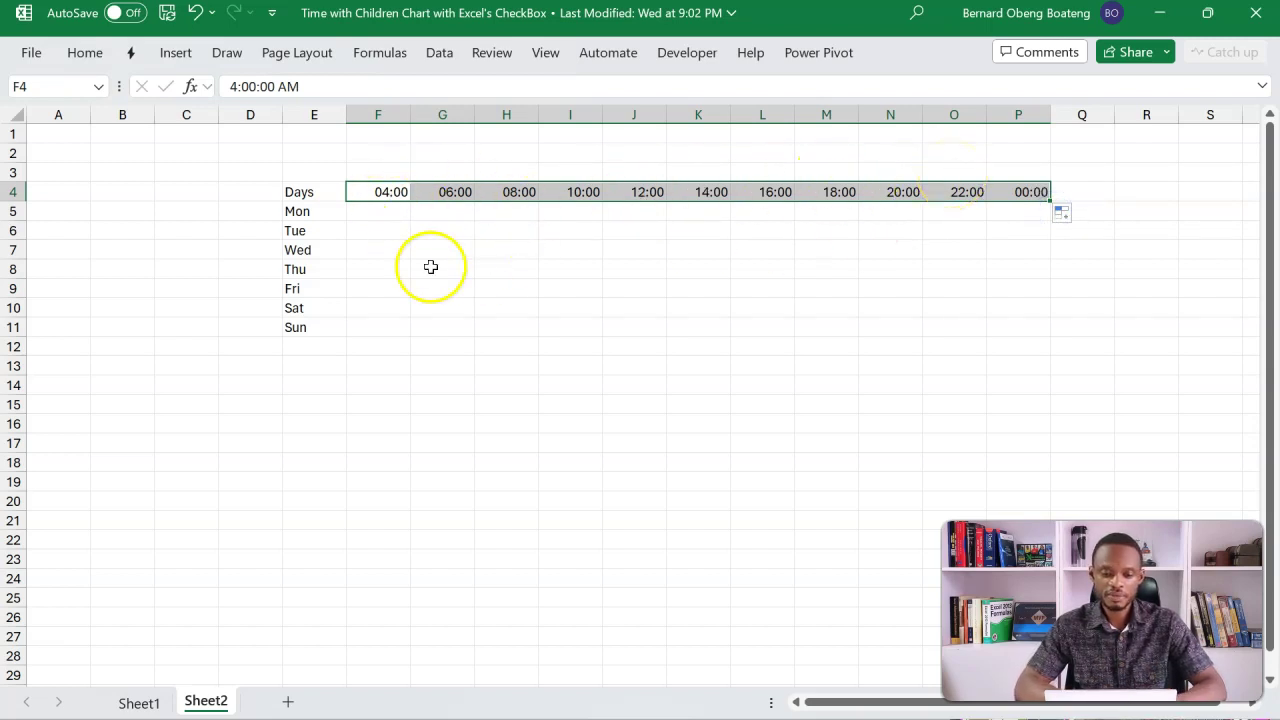
Apply All Borders to every cell of the range E4:P11
drag(324, 192, 1014, 331)
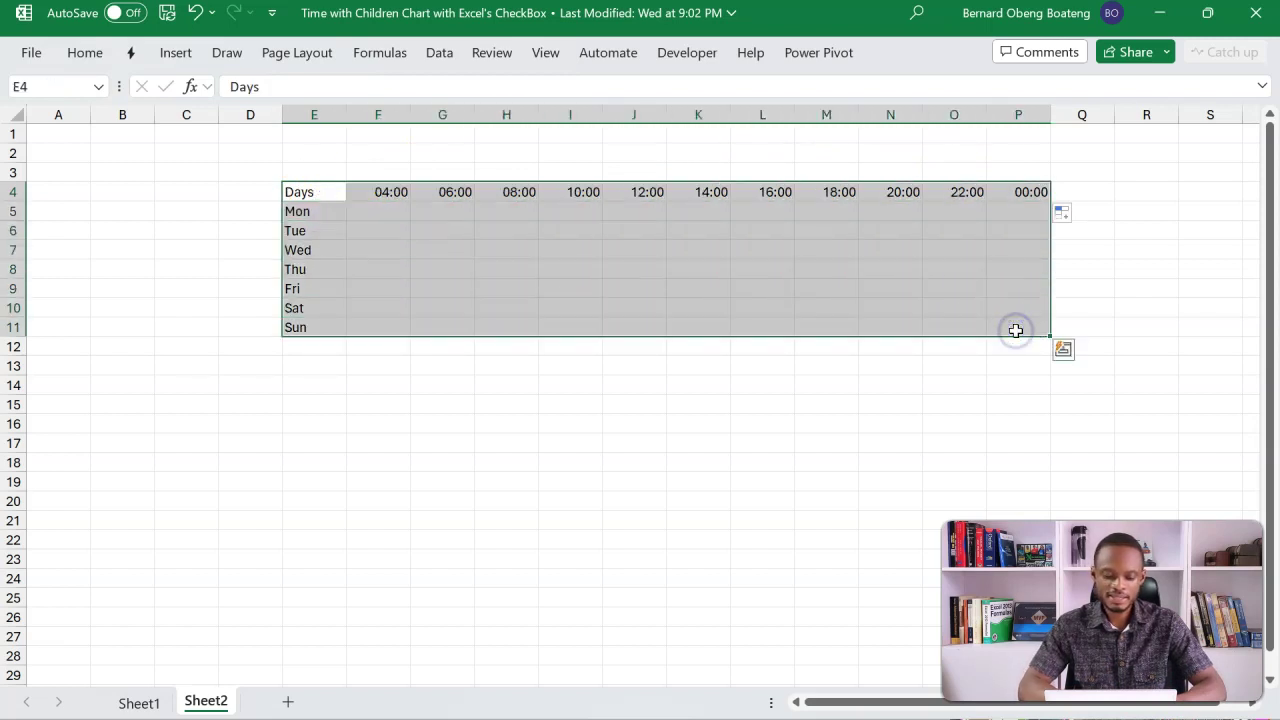
key(alt)
key(h)
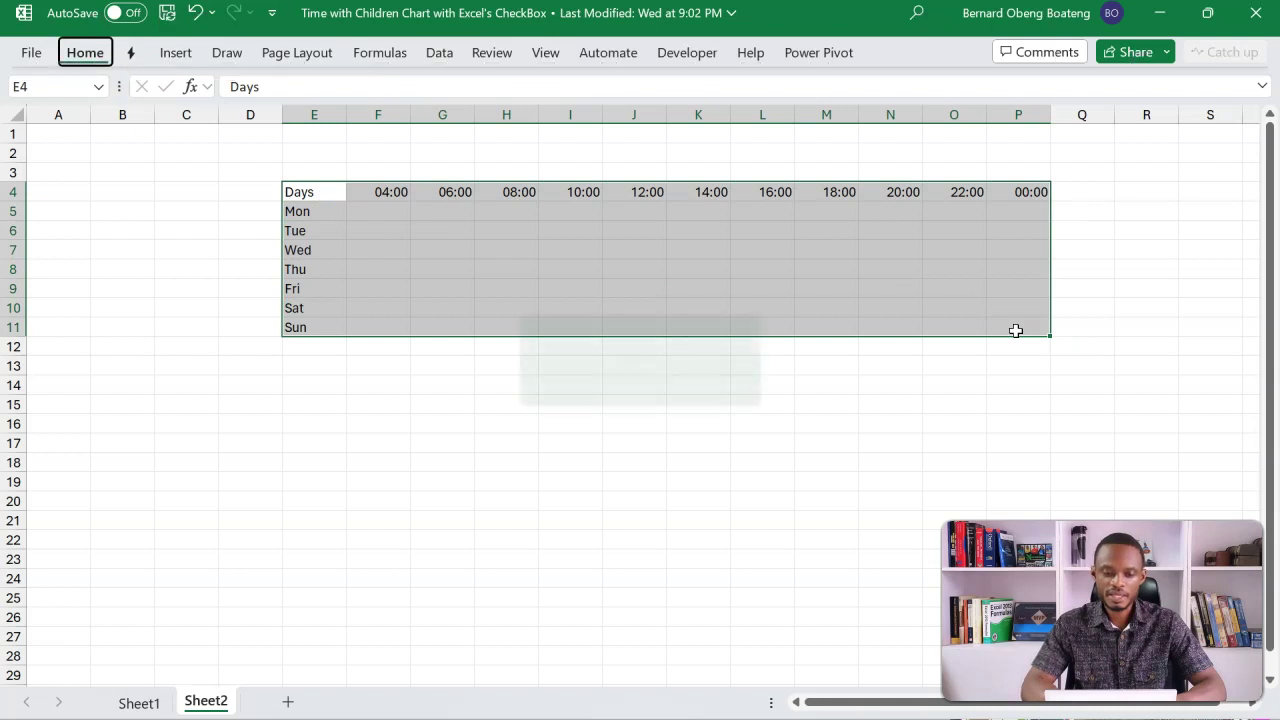
key(b)
key(a)
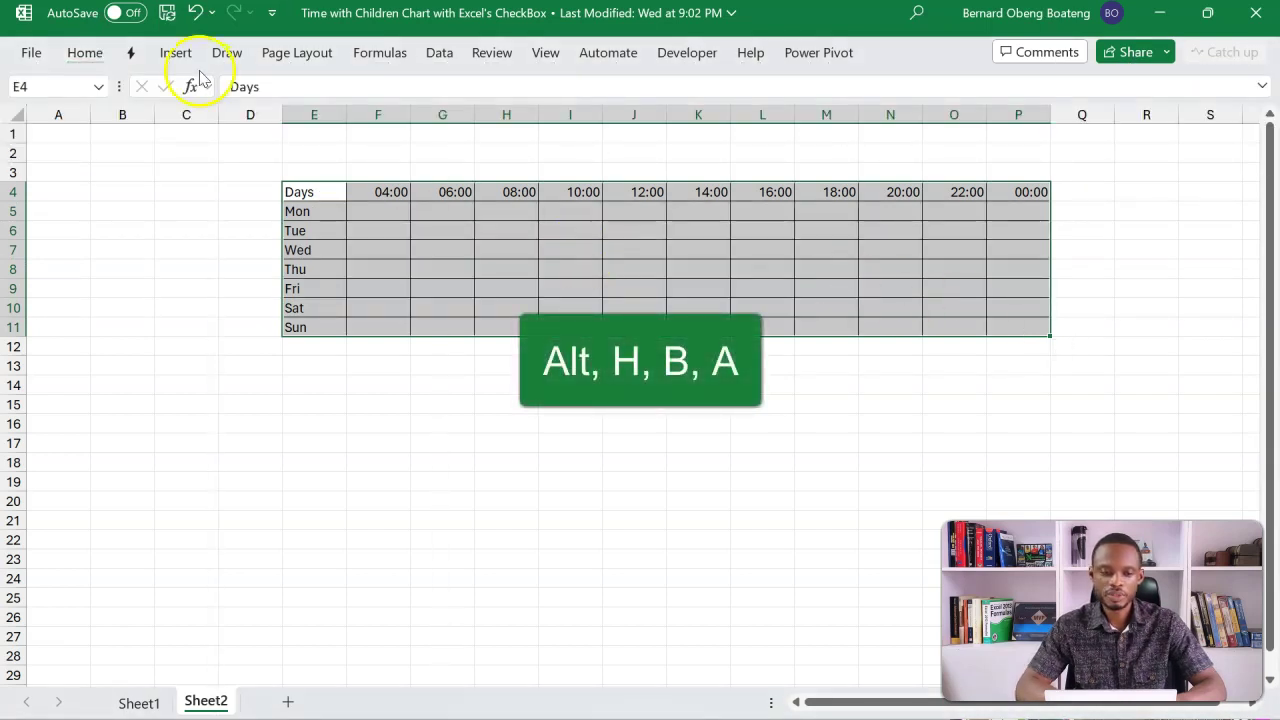
click(86, 56)
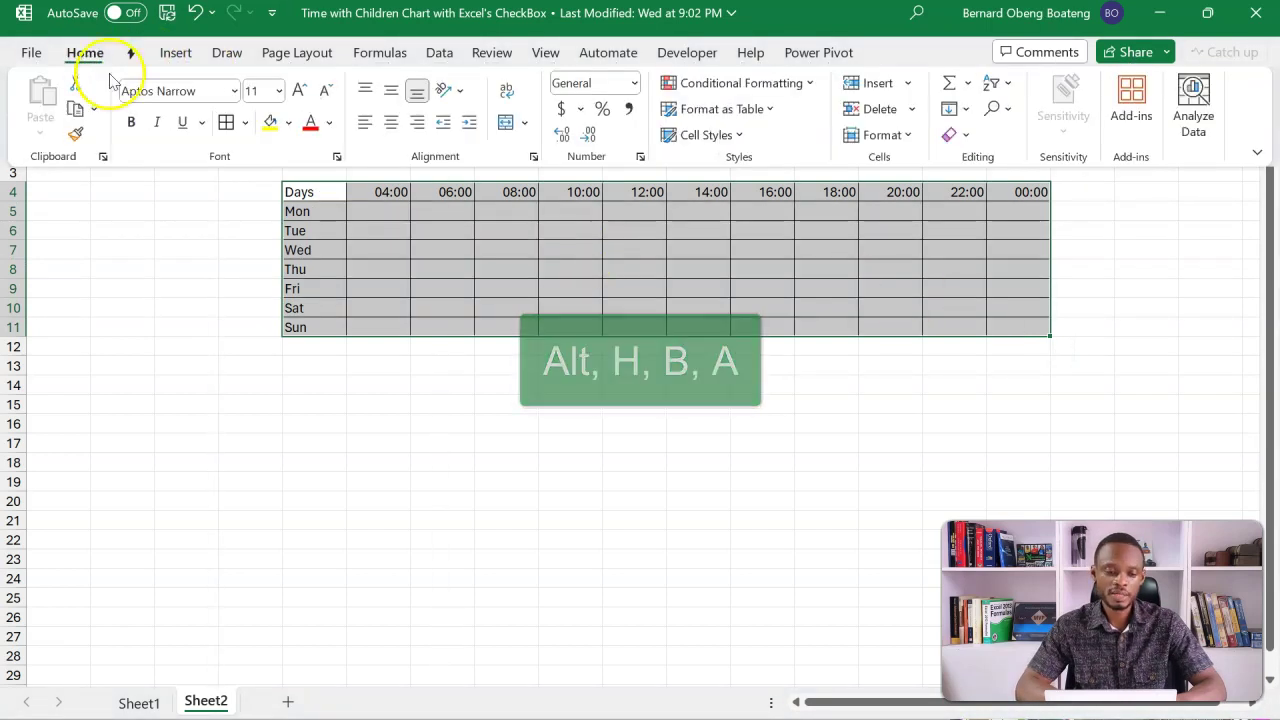
click(245, 122)
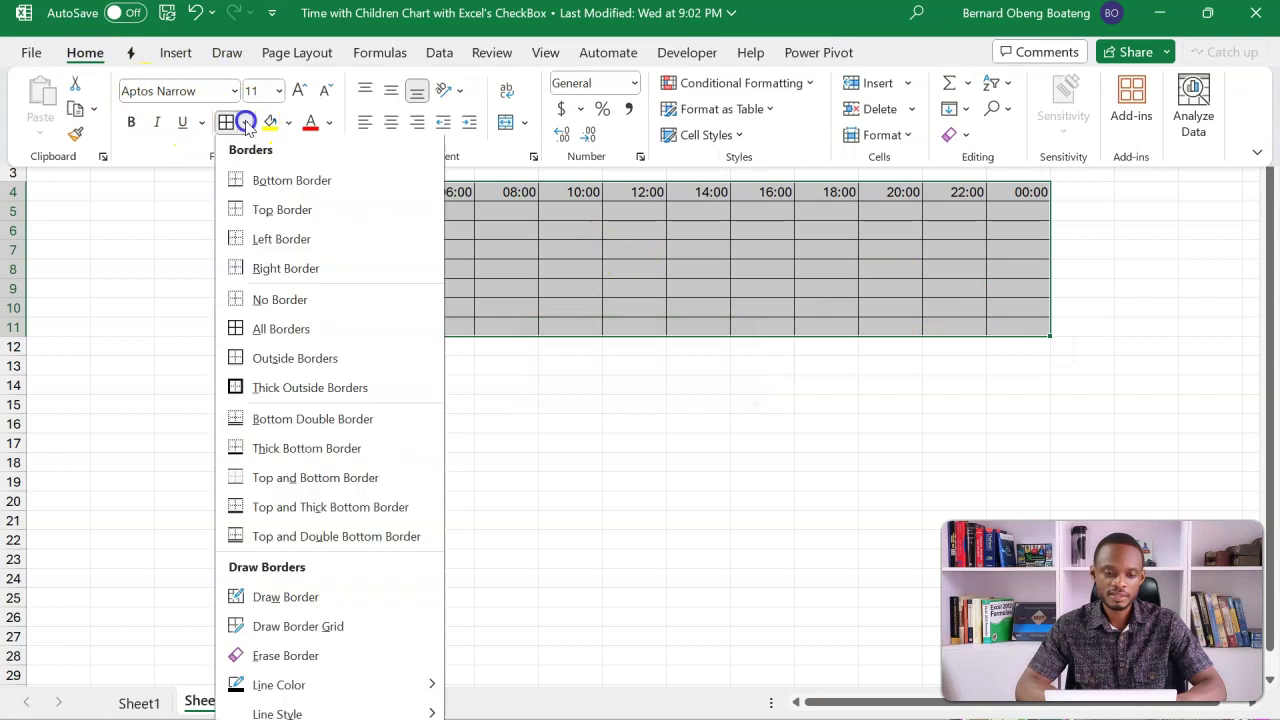
click(278, 331)
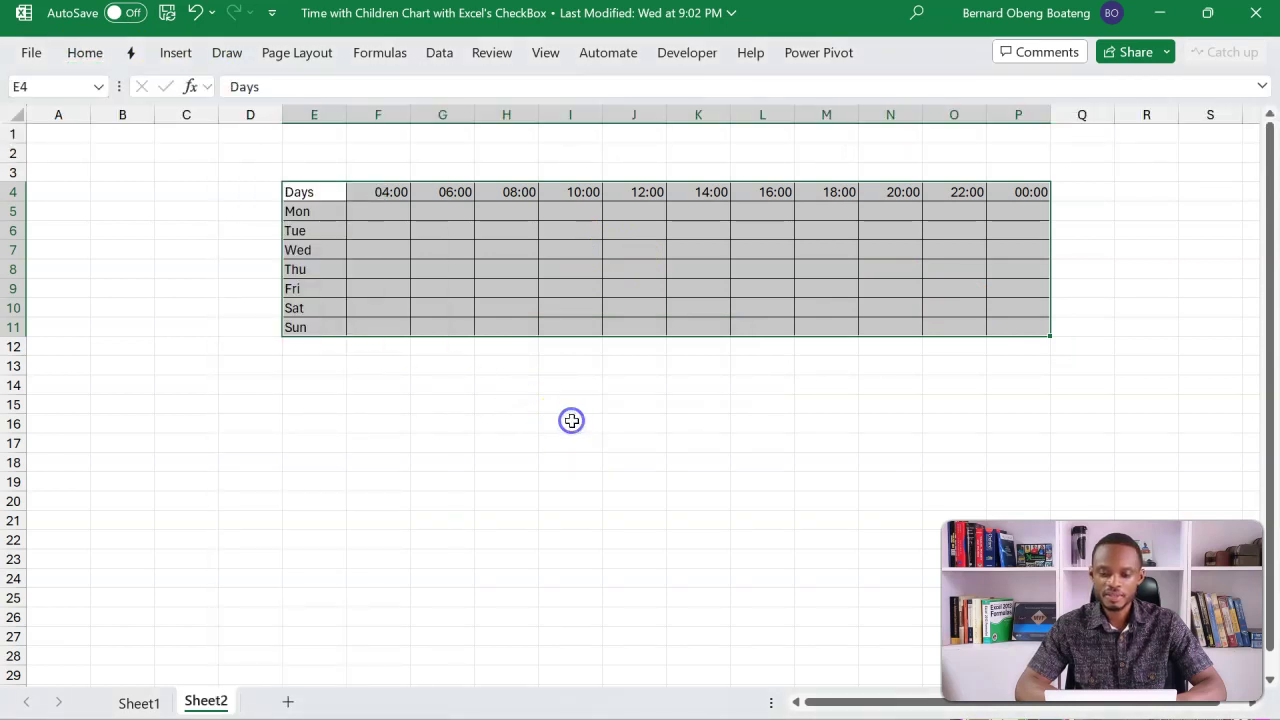
click(670, 316)
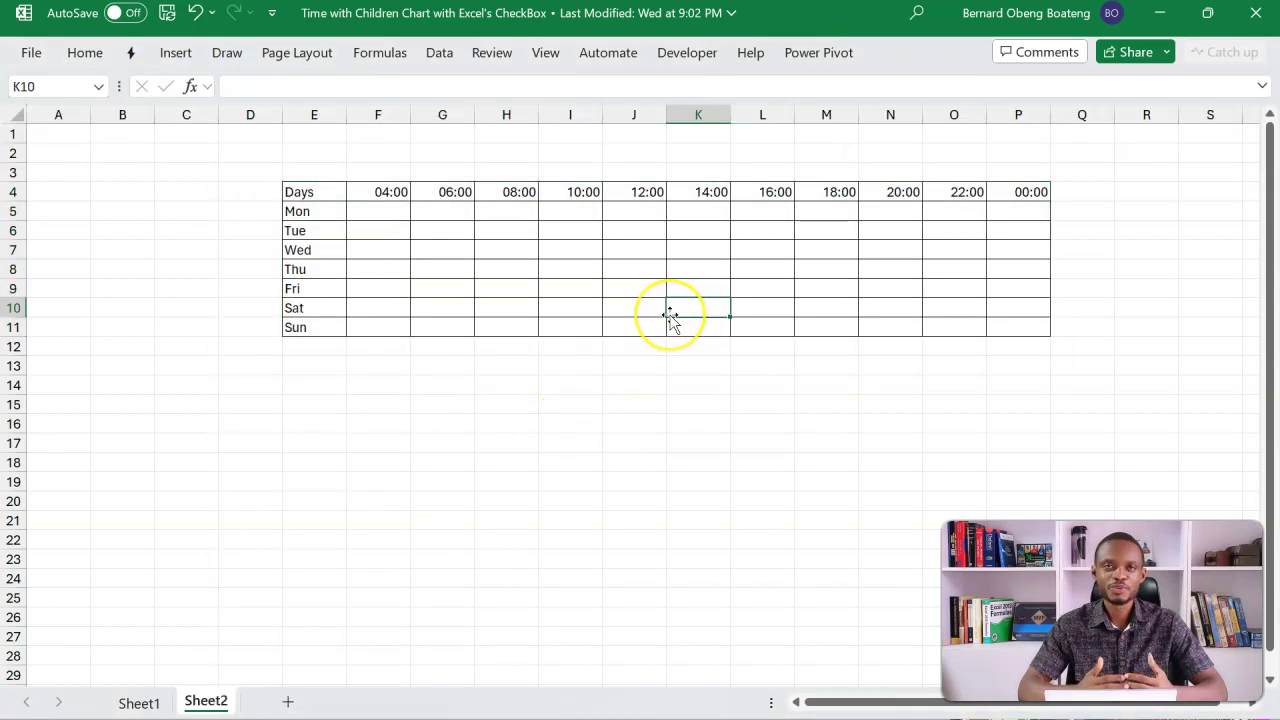
Fill the weekday 08:00–16:00 block H5:L9 with FALSE
click(516, 213)
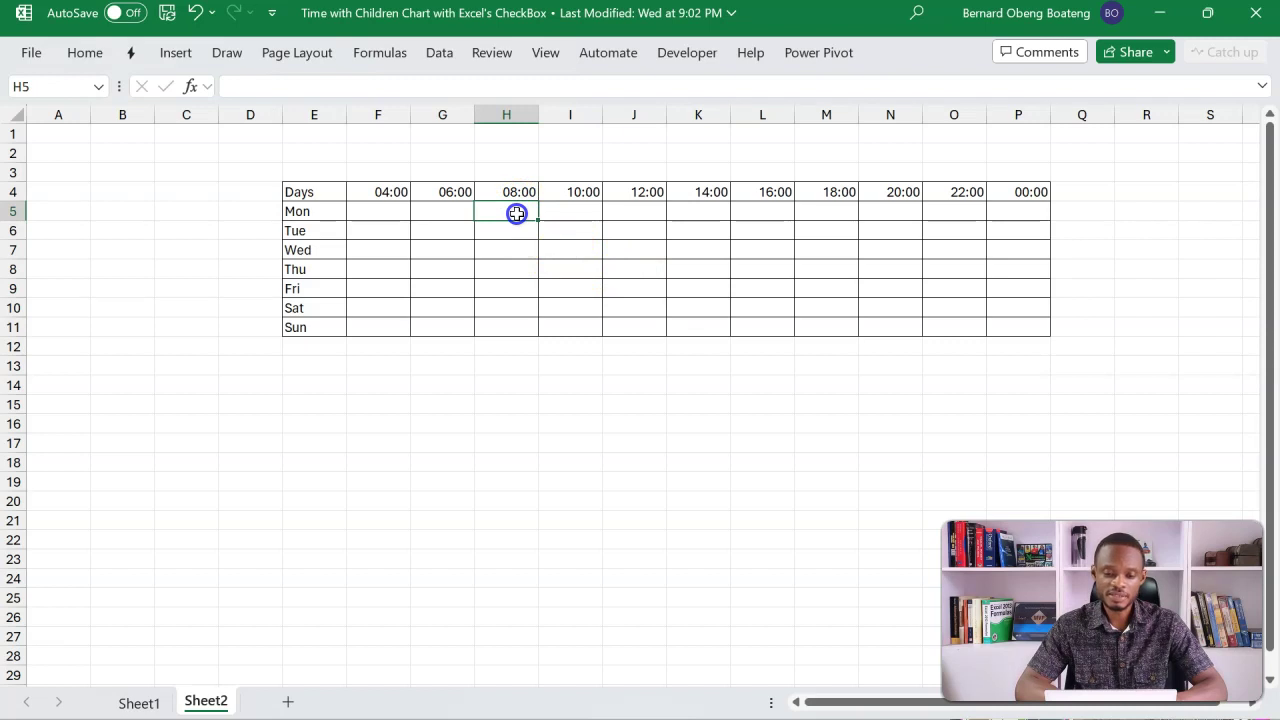
drag(516, 213, 769, 292)
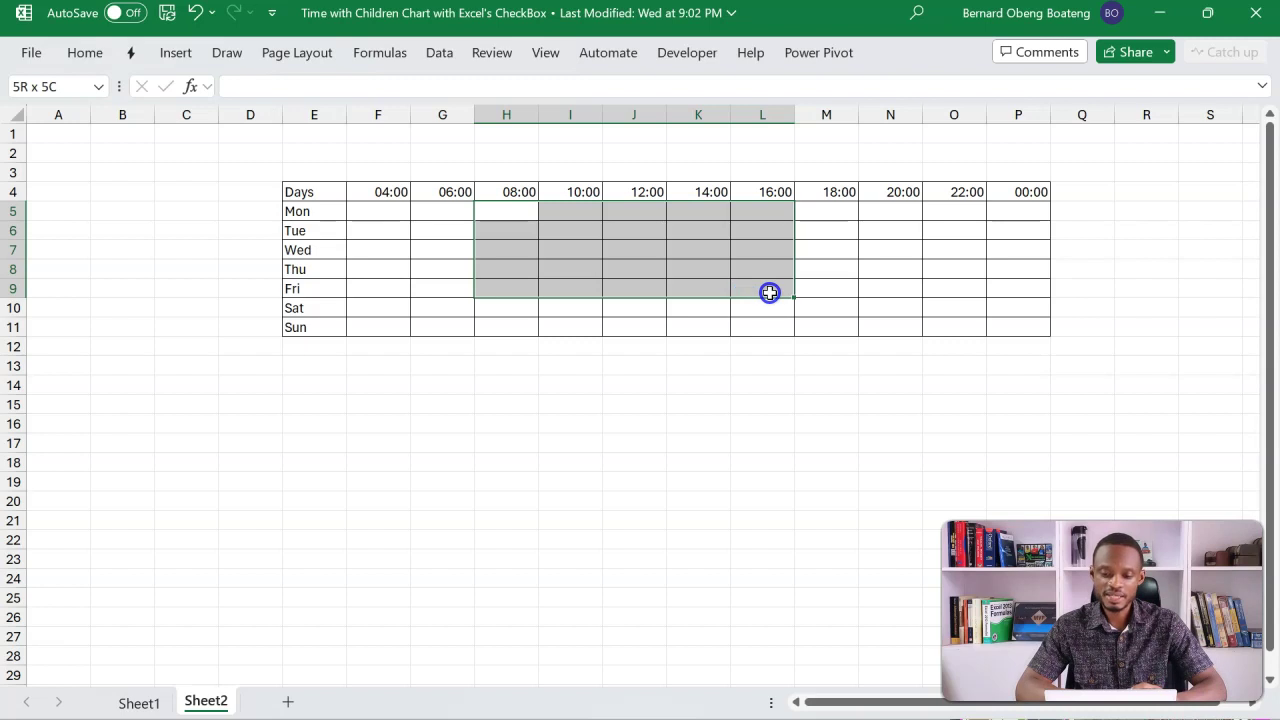
drag(769, 292, 769, 292)
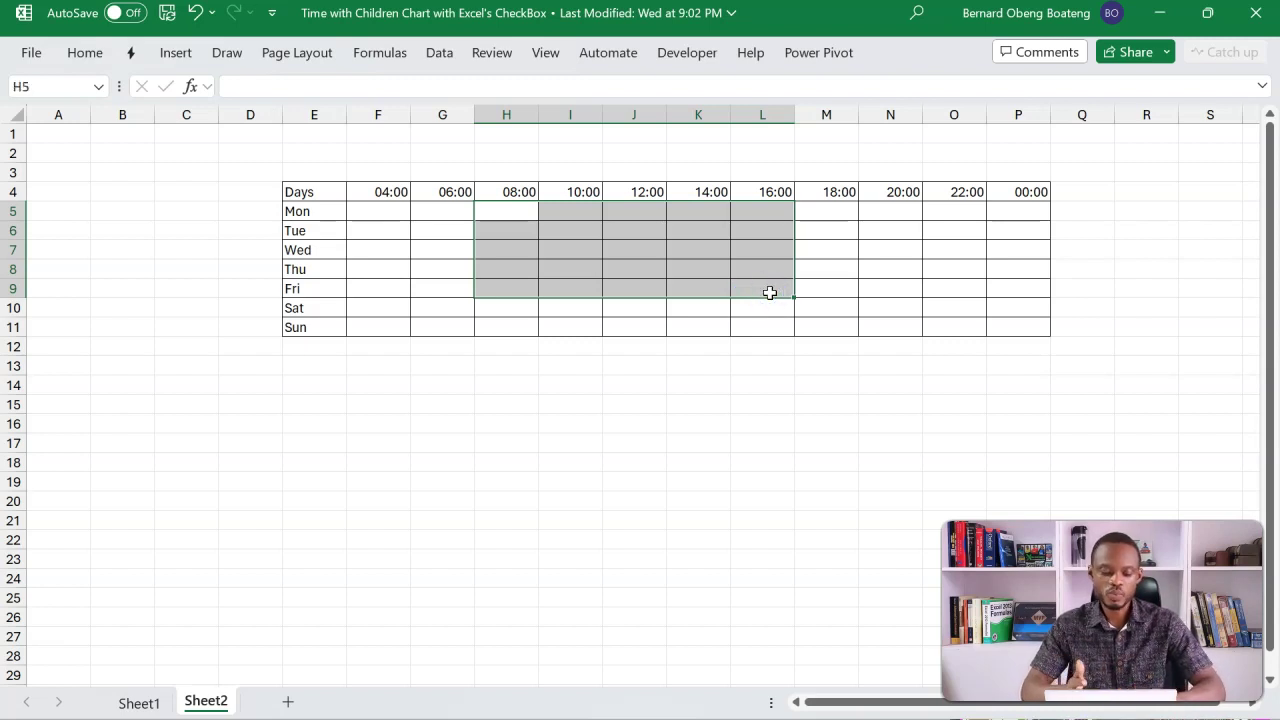
text(FALSE)
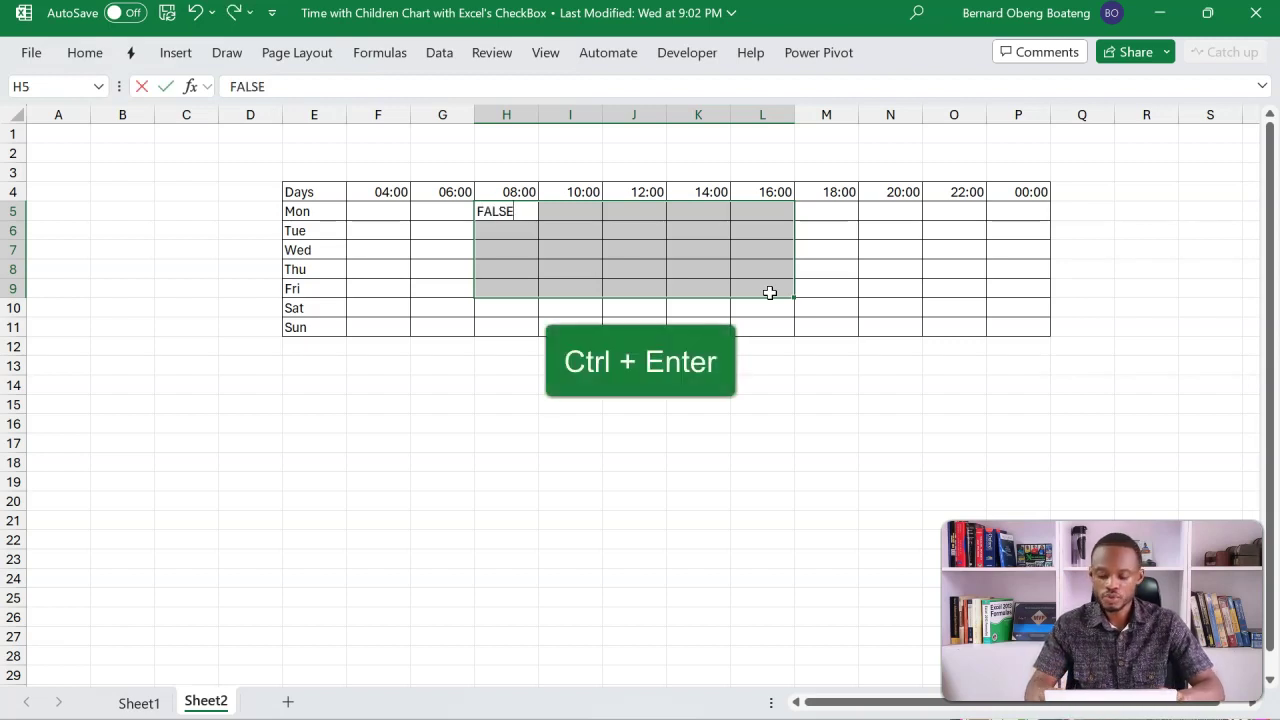
key(ctrl+Return)
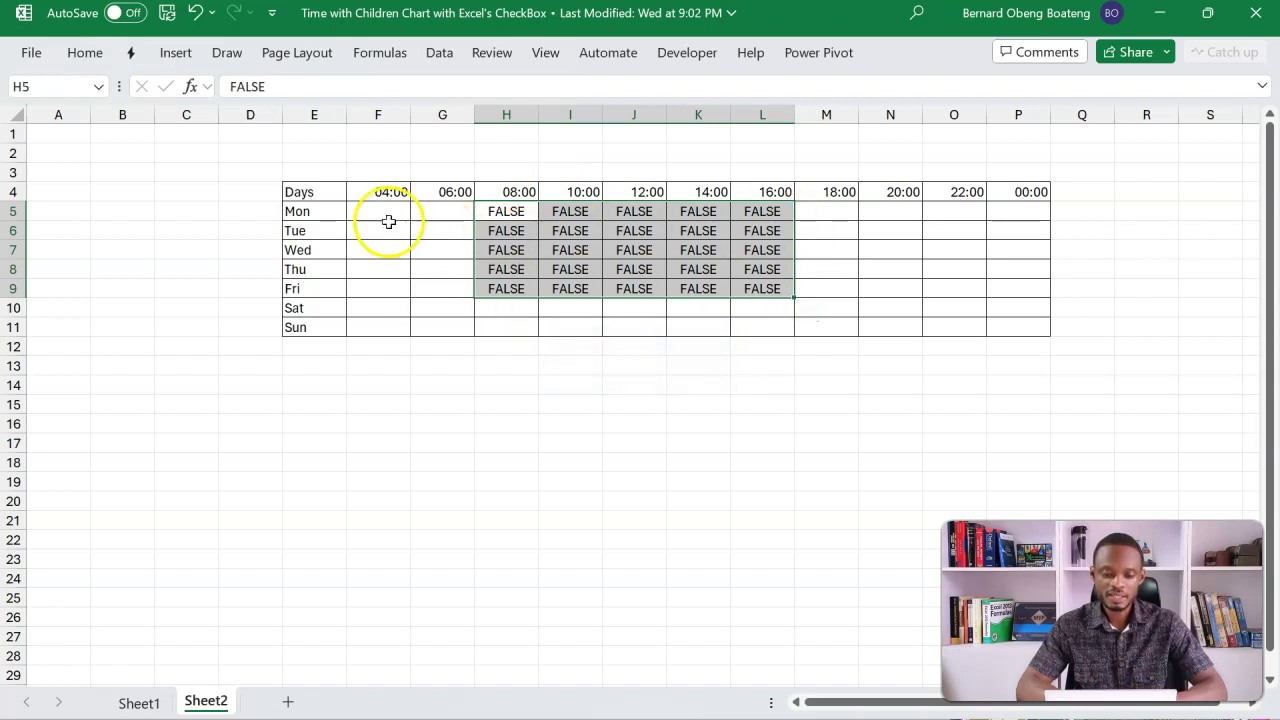
Fill the 04:00–06:00 columns F5:G11 and 18:00–00:00 columns M5:P11 with TRUE
drag(378, 213, 778, 319)
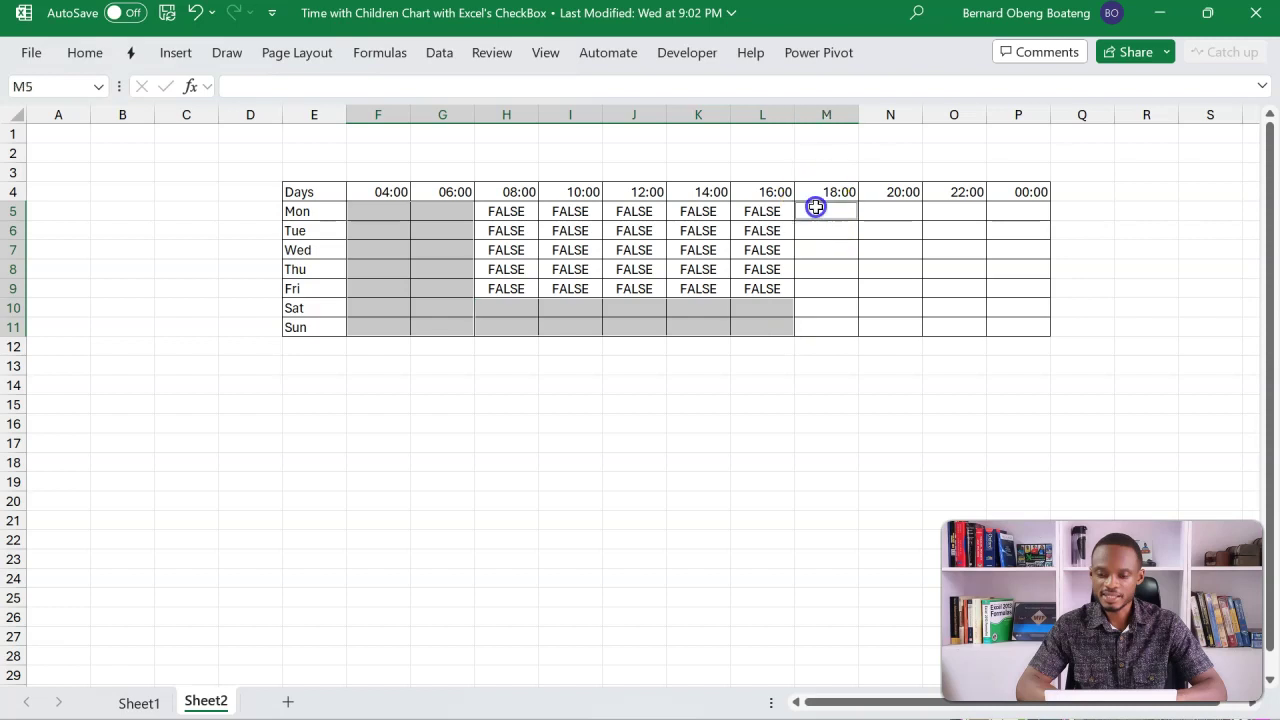
drag(816, 207, 1012, 323)
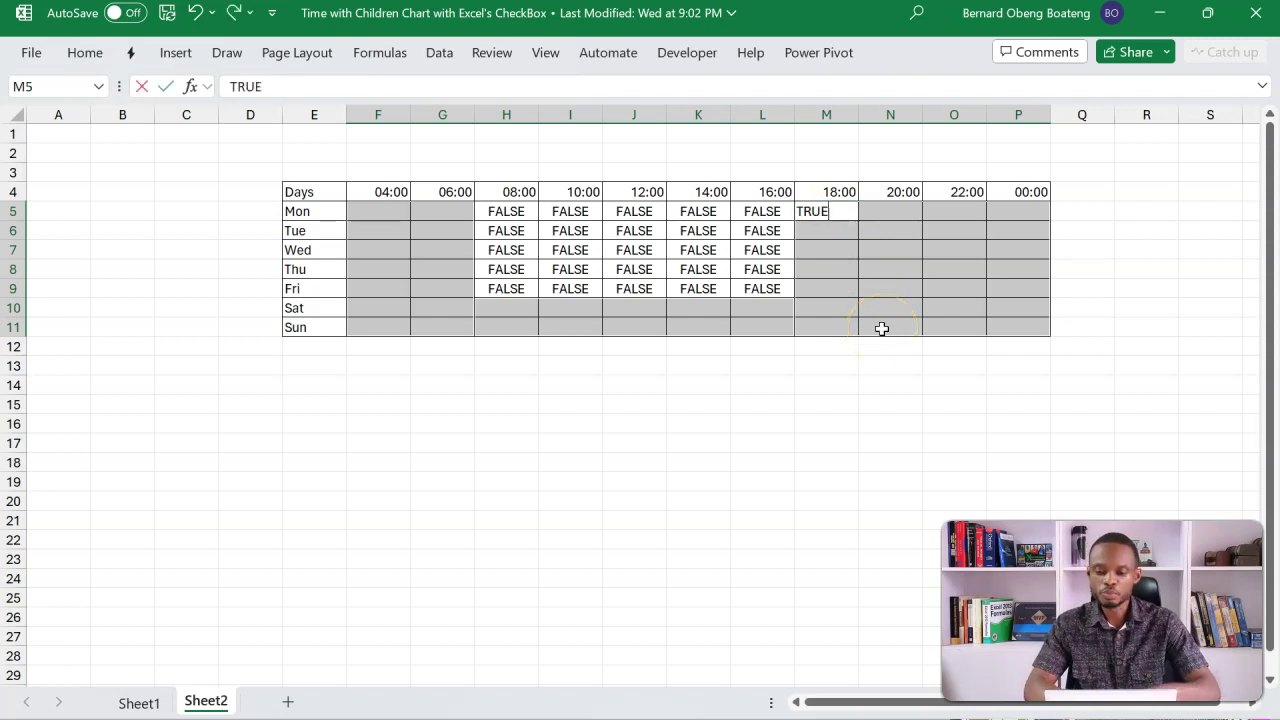
text(TRUE)
key(ctrl+Return)
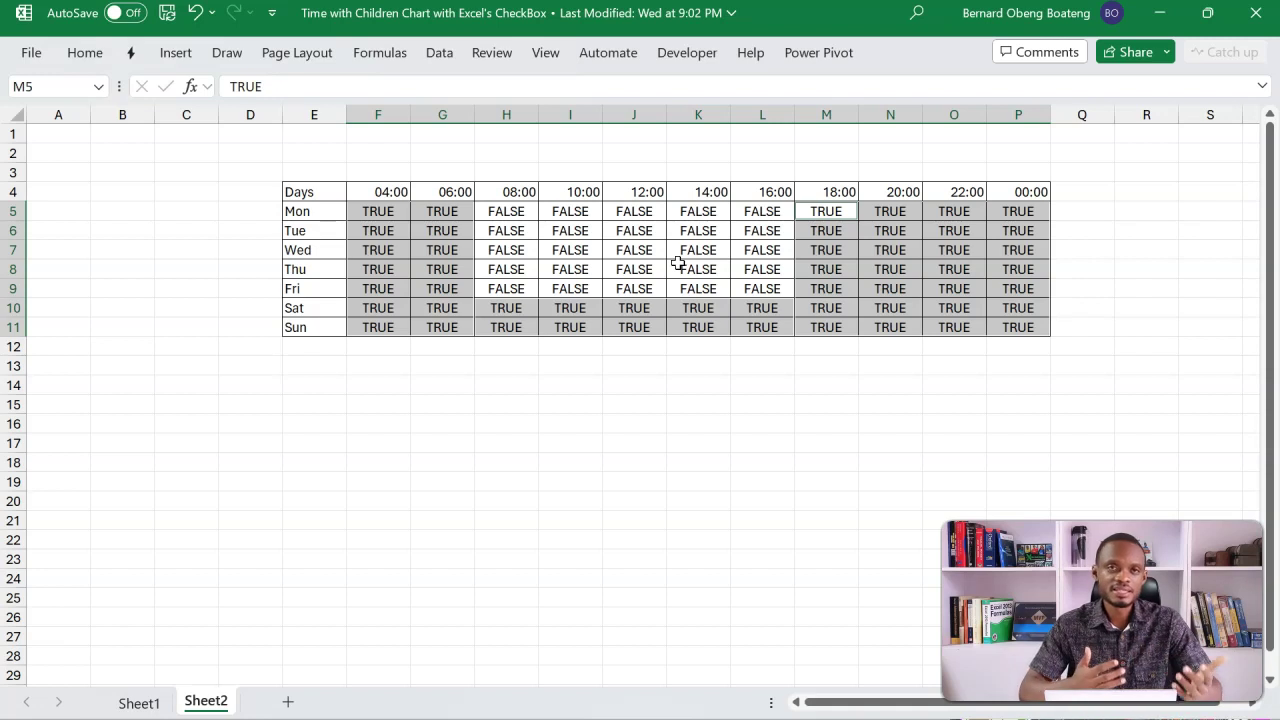
Convert the TRUE/FALSE cells in F5:P11 into cell checkboxes
click(398, 212)
drag(398, 212, 991, 331)
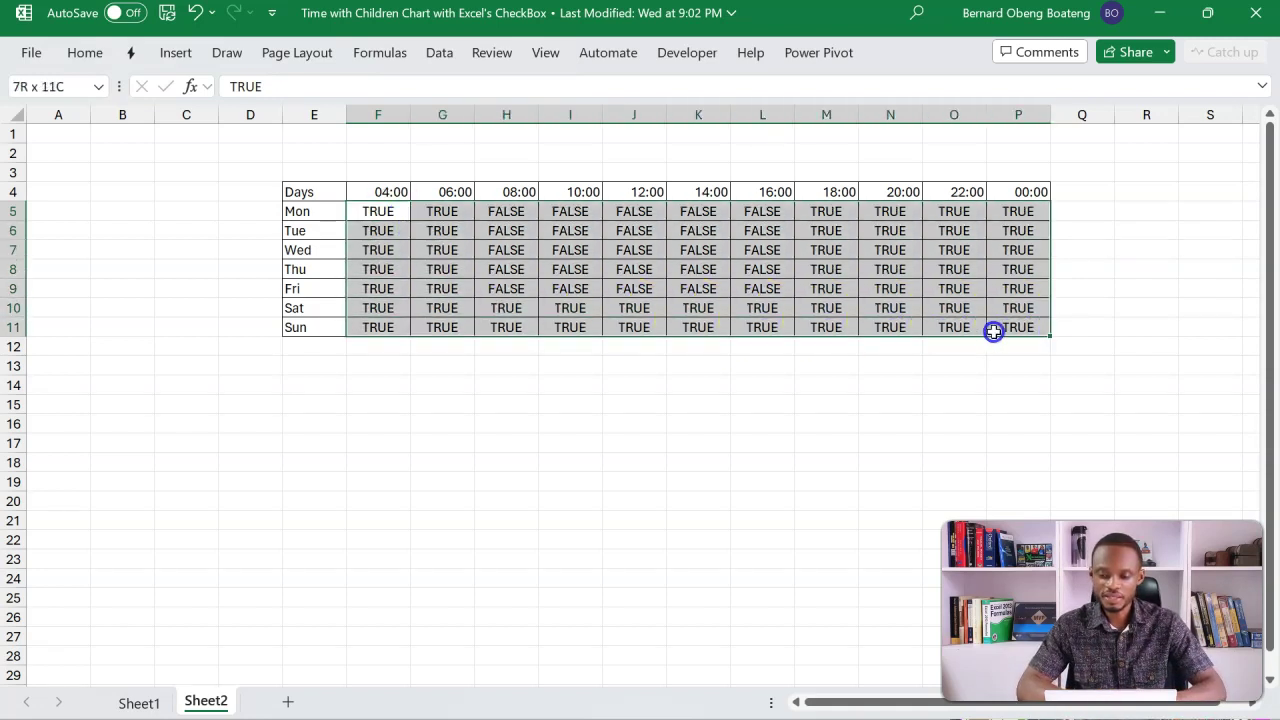
click(177, 55)
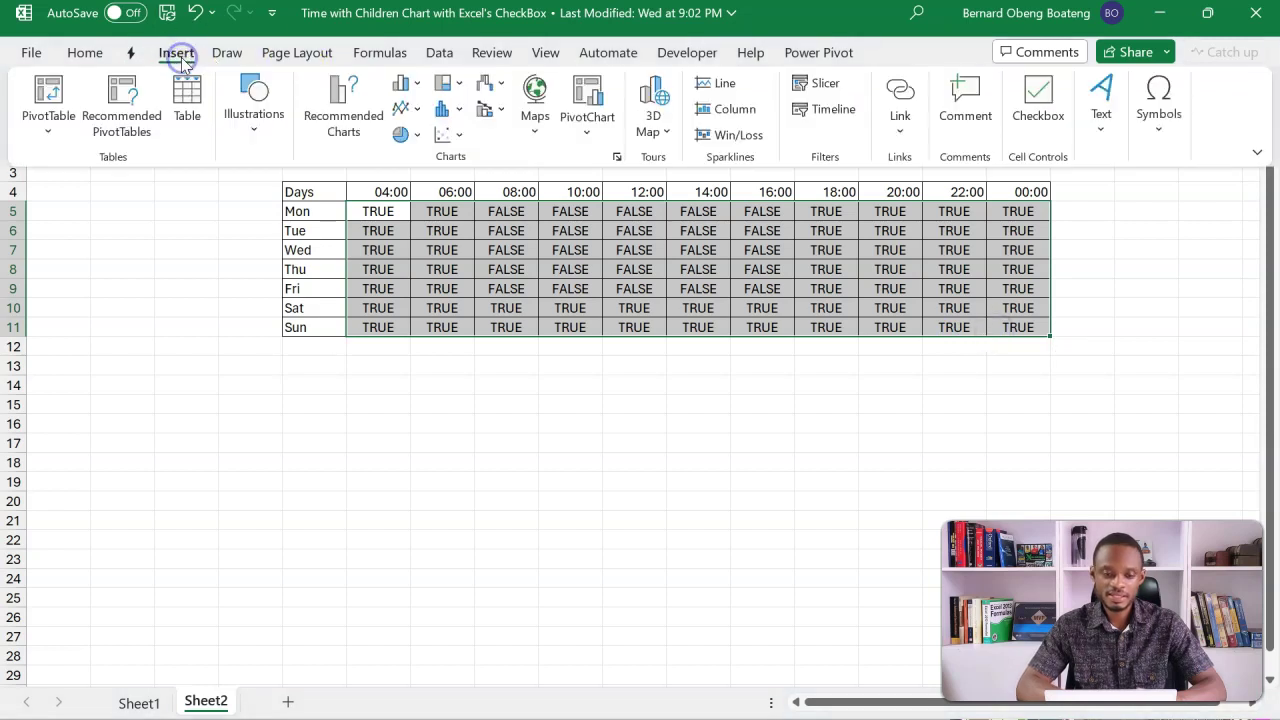
click(1030, 118)
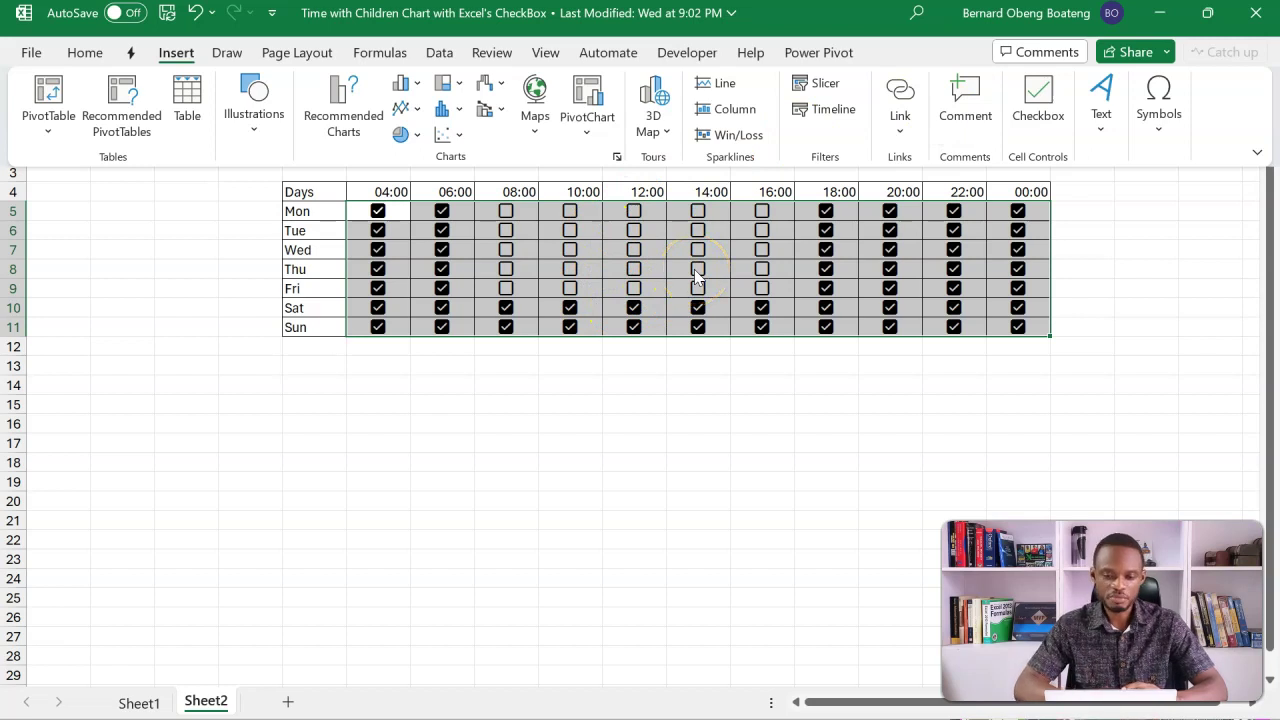
Create a new formula-based conditional formatting rule using =F5=TRUE
click(85, 52)
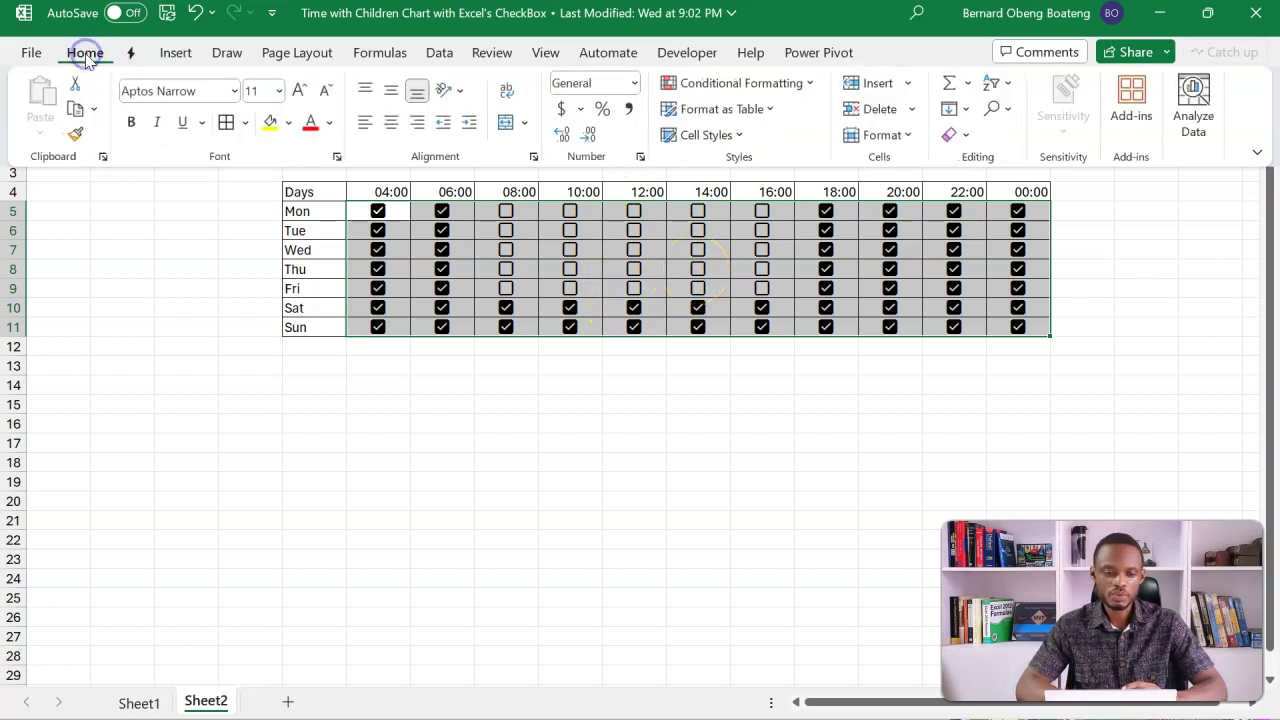
click(767, 82)
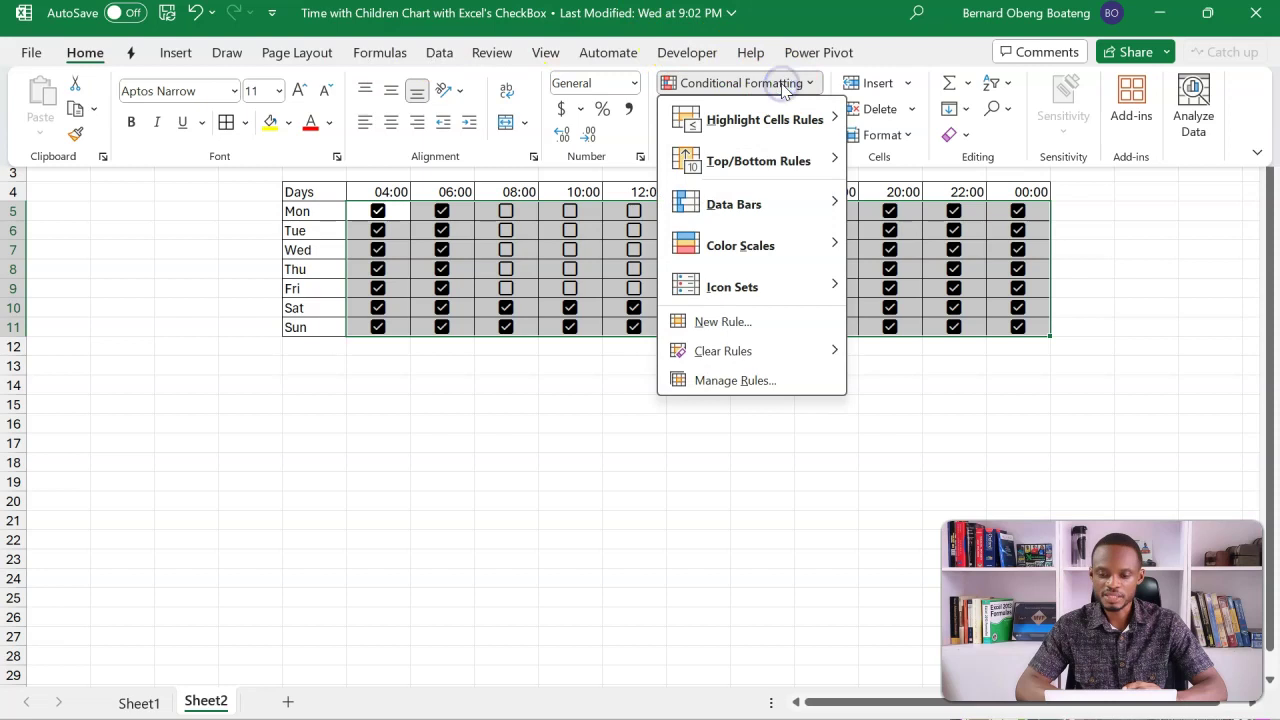
click(780, 321)
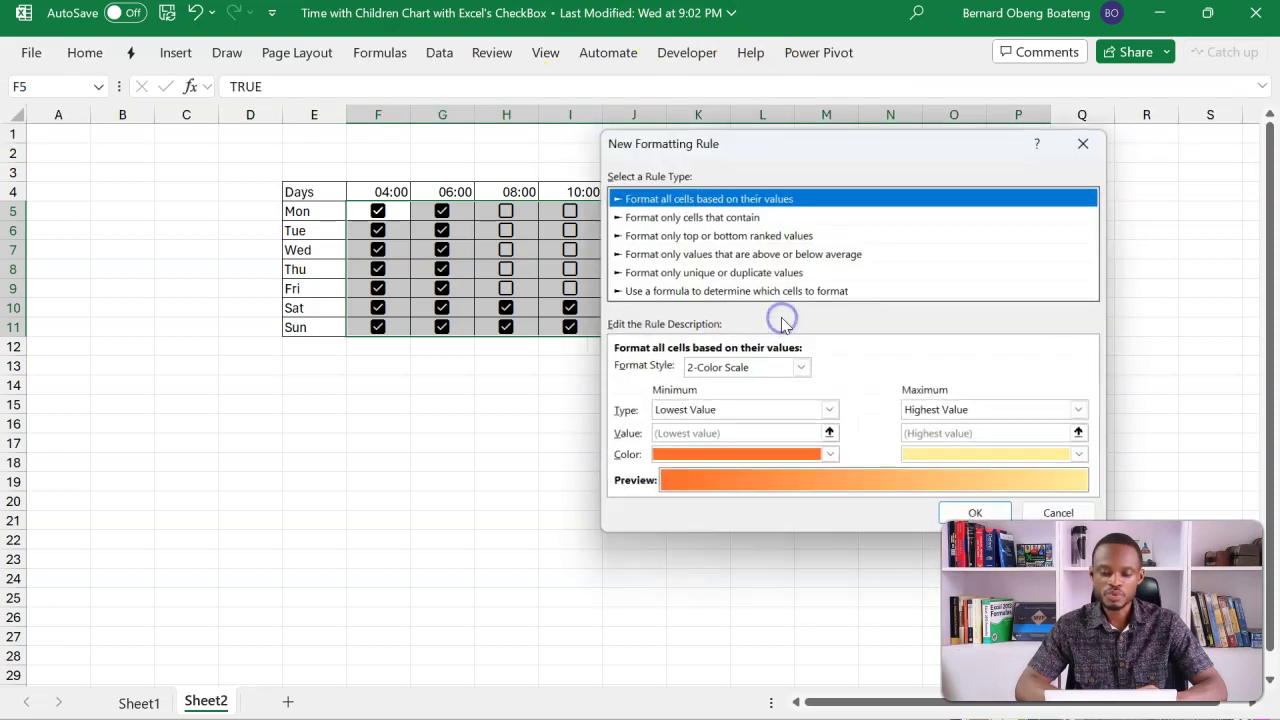
click(770, 291)
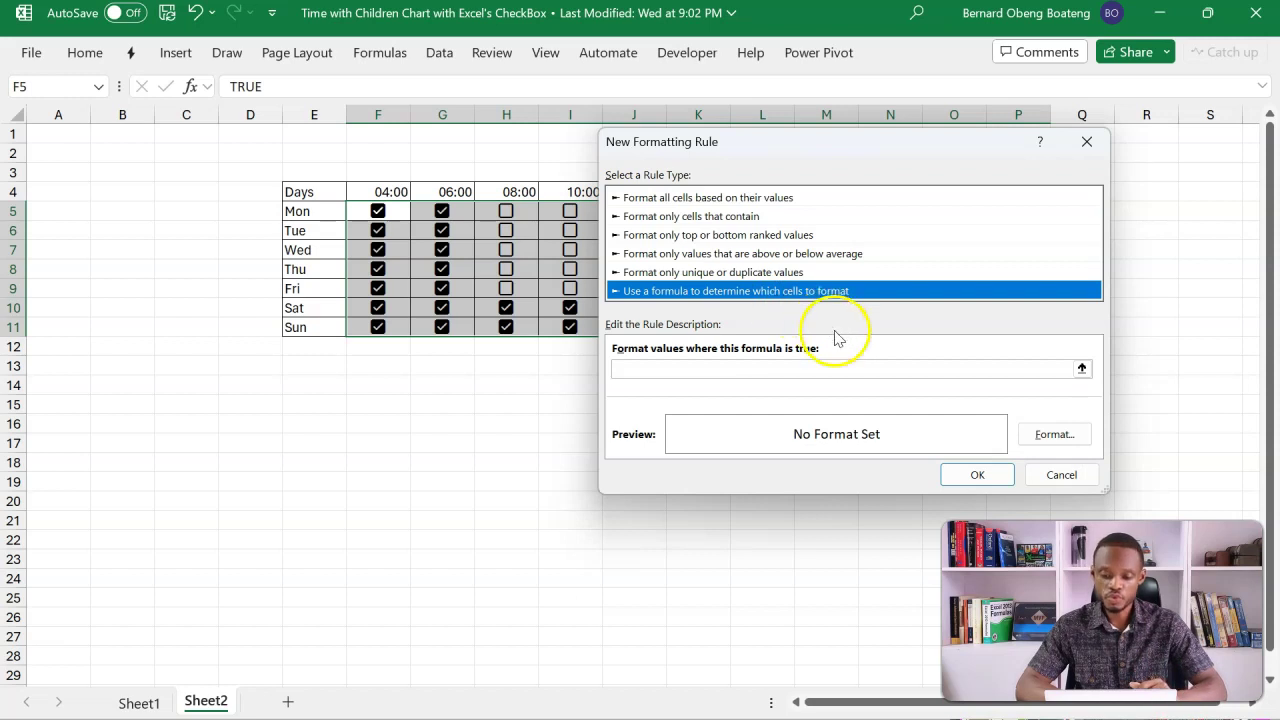
click(1082, 369)
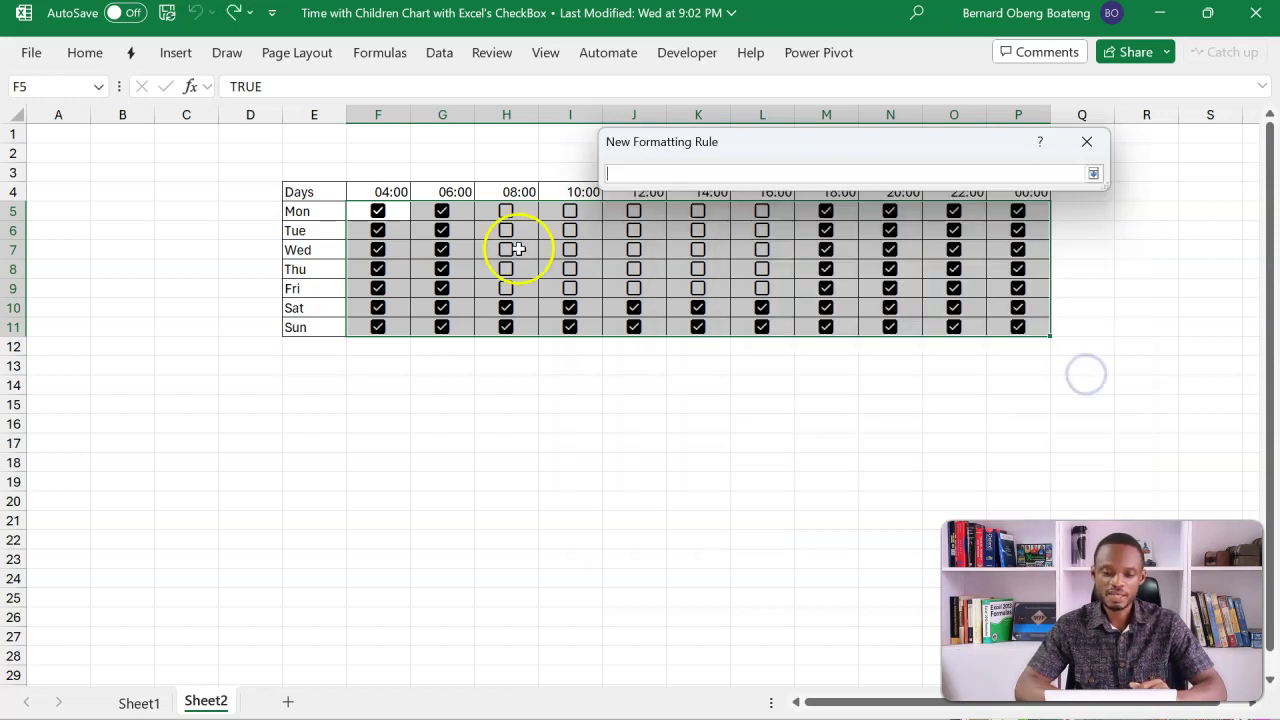
click(394, 212)
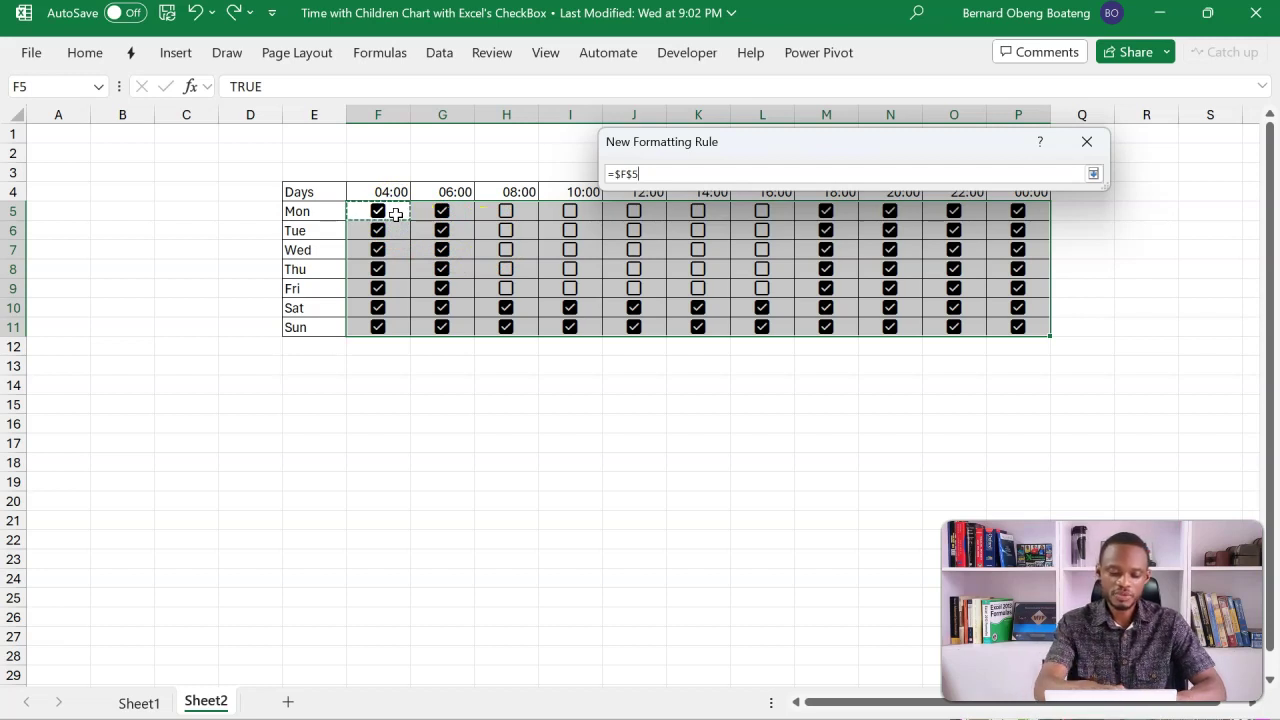
key(F4)
key(F4)
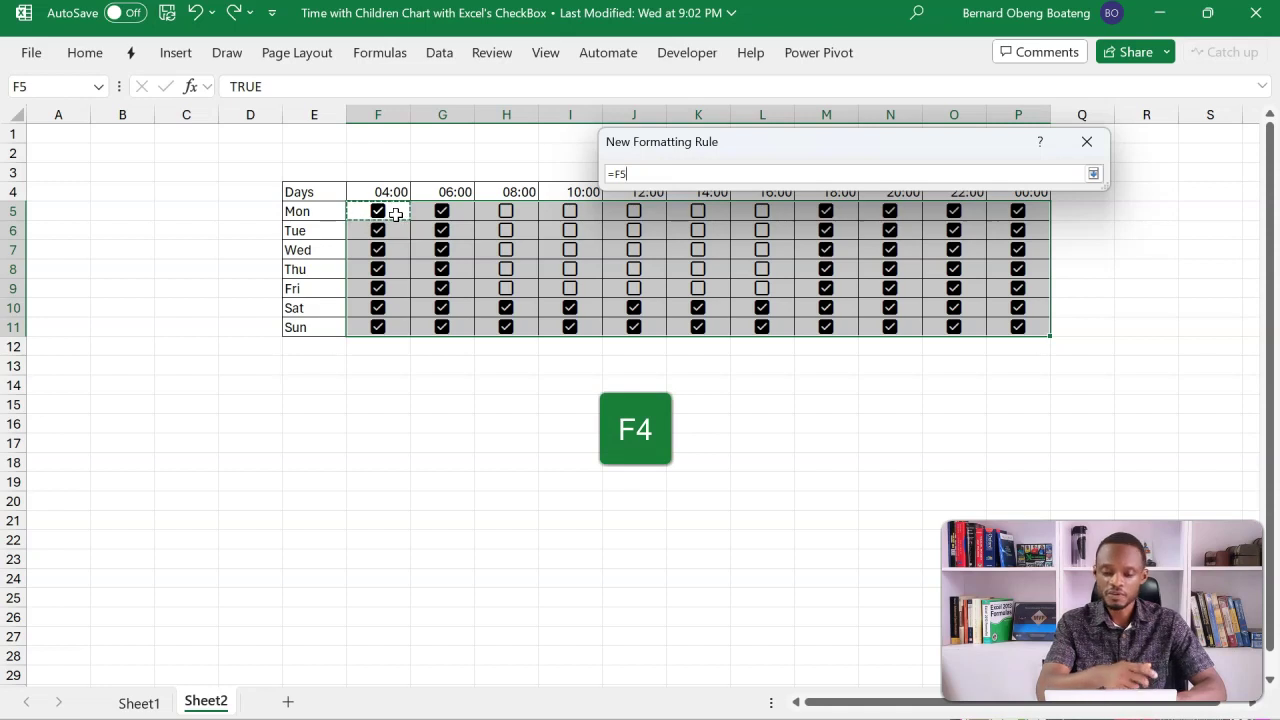
text(=TRUE)
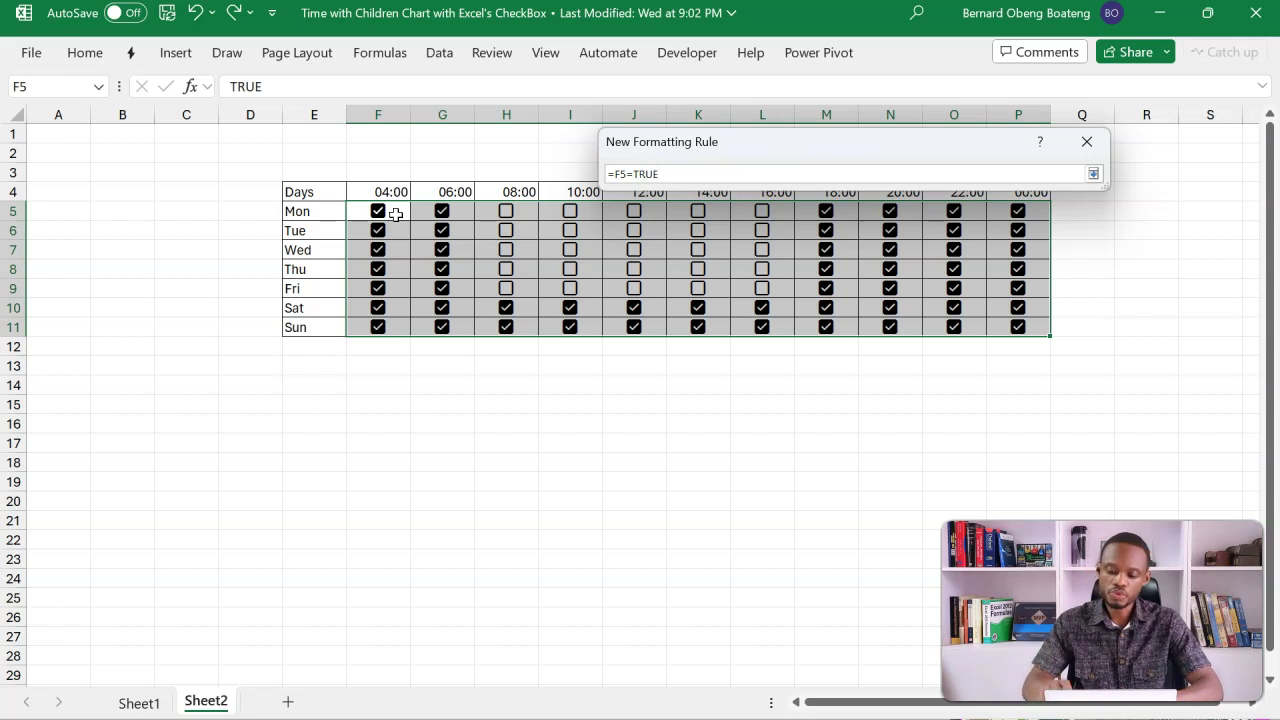
key(Return)
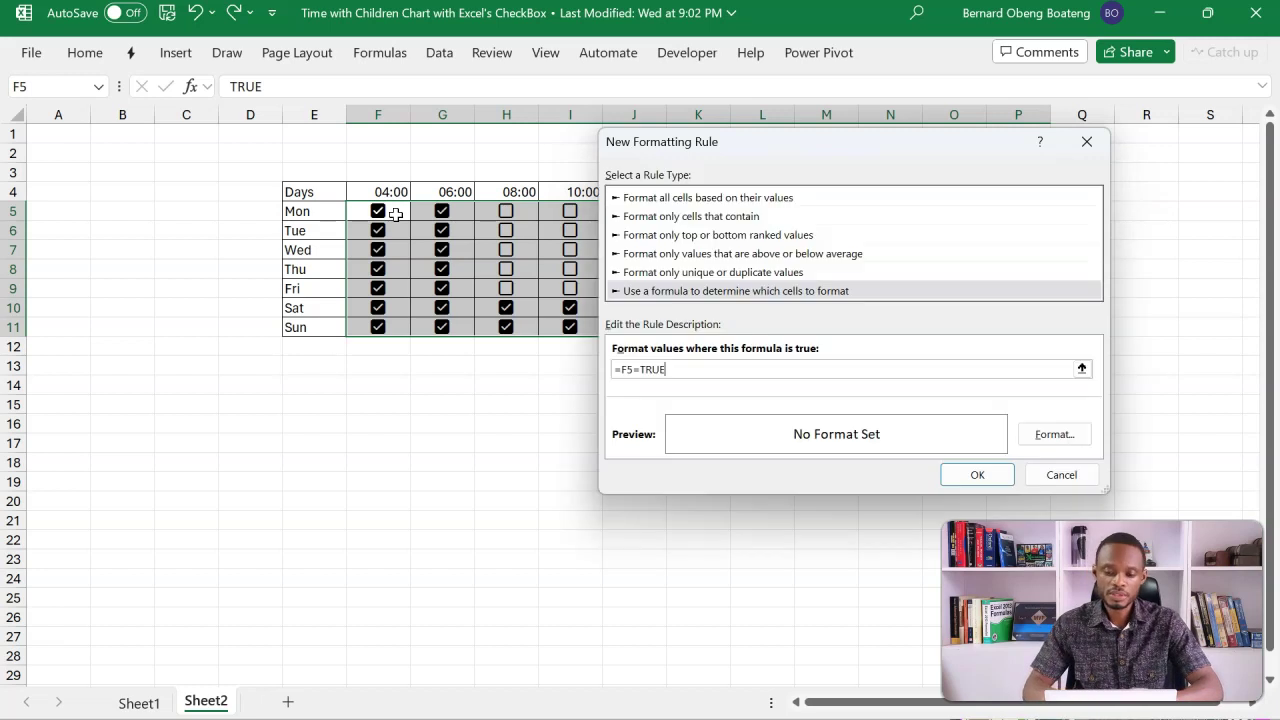
Set the rule's font colour to green and apply it to the checkbox grid
click(1048, 434)
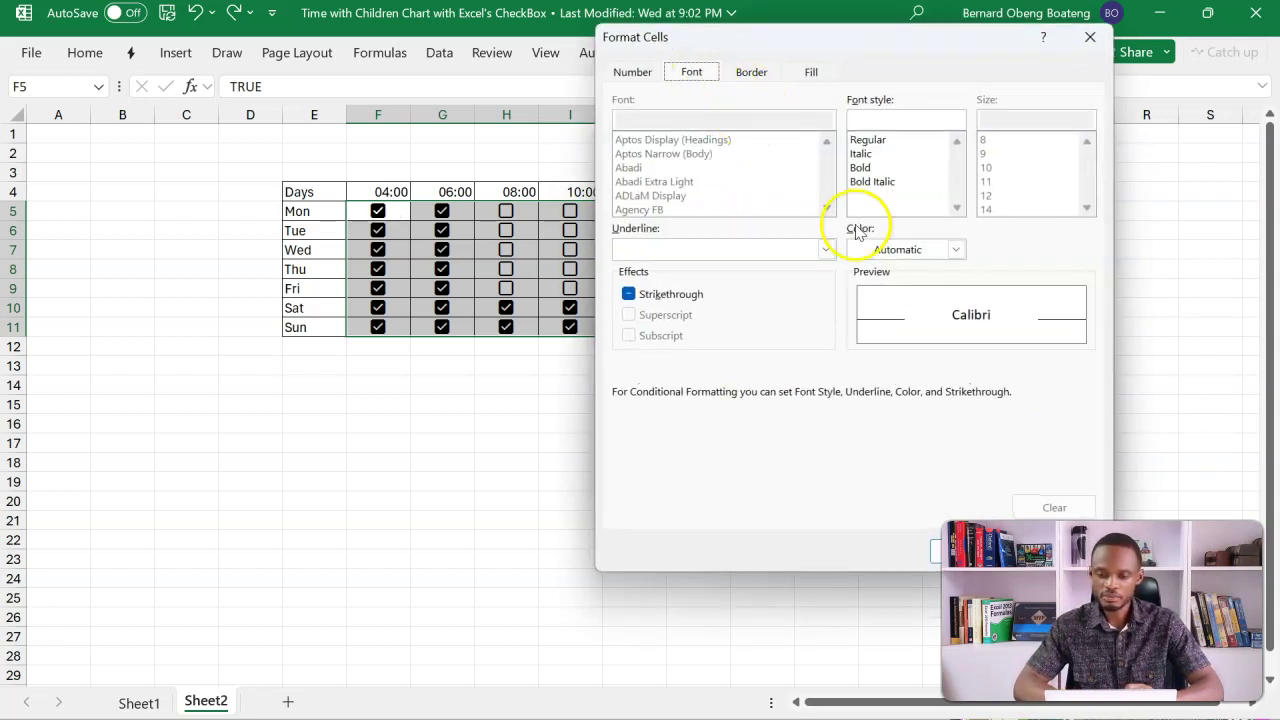
click(956, 249)
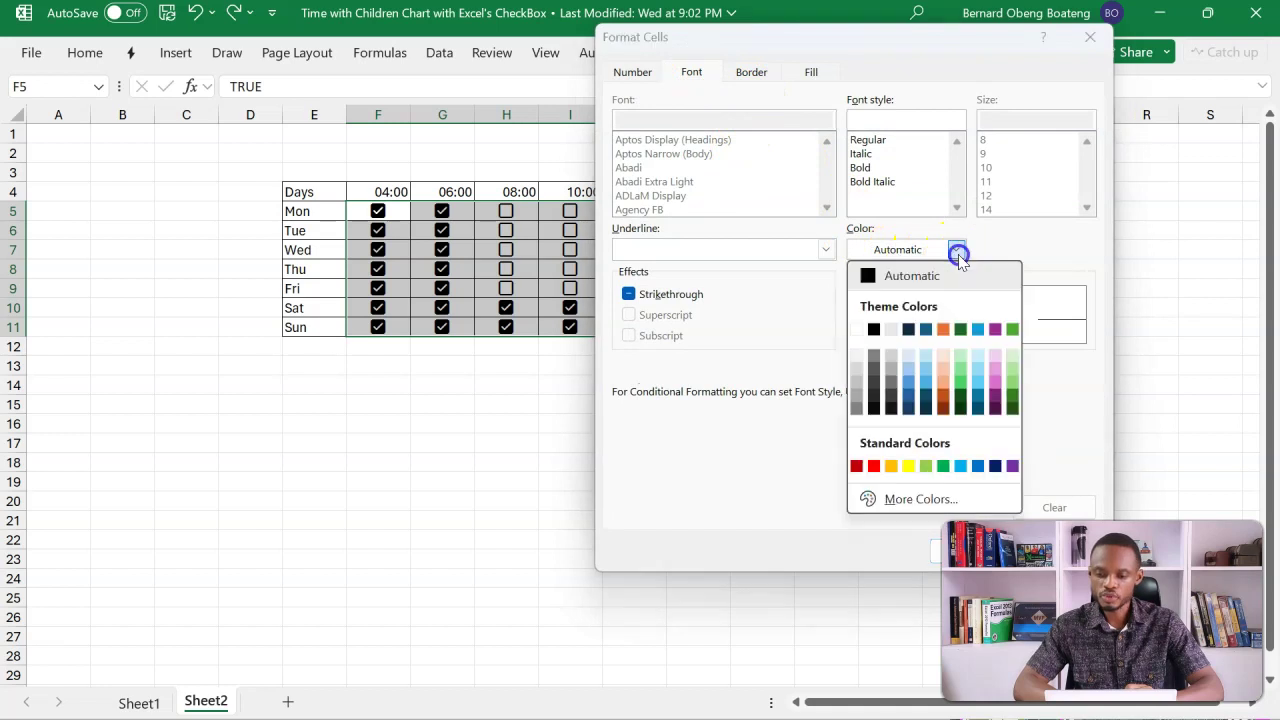
click(943, 466)
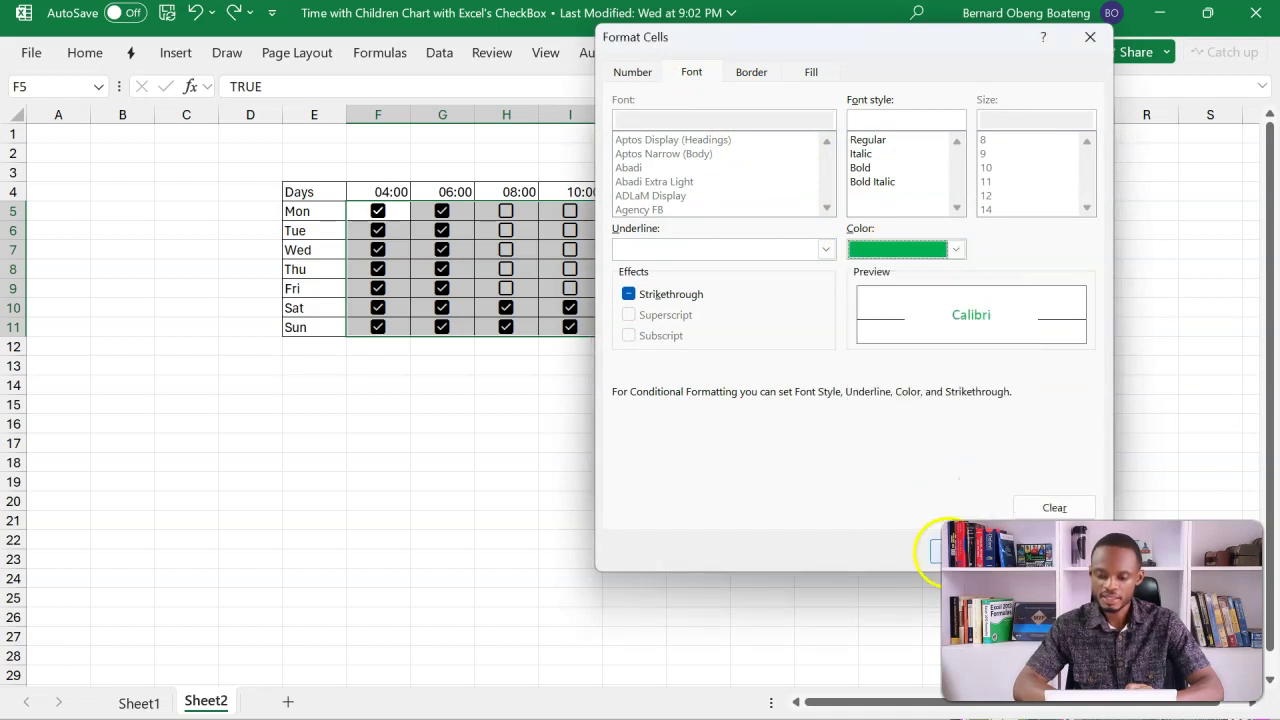
click(943, 550)
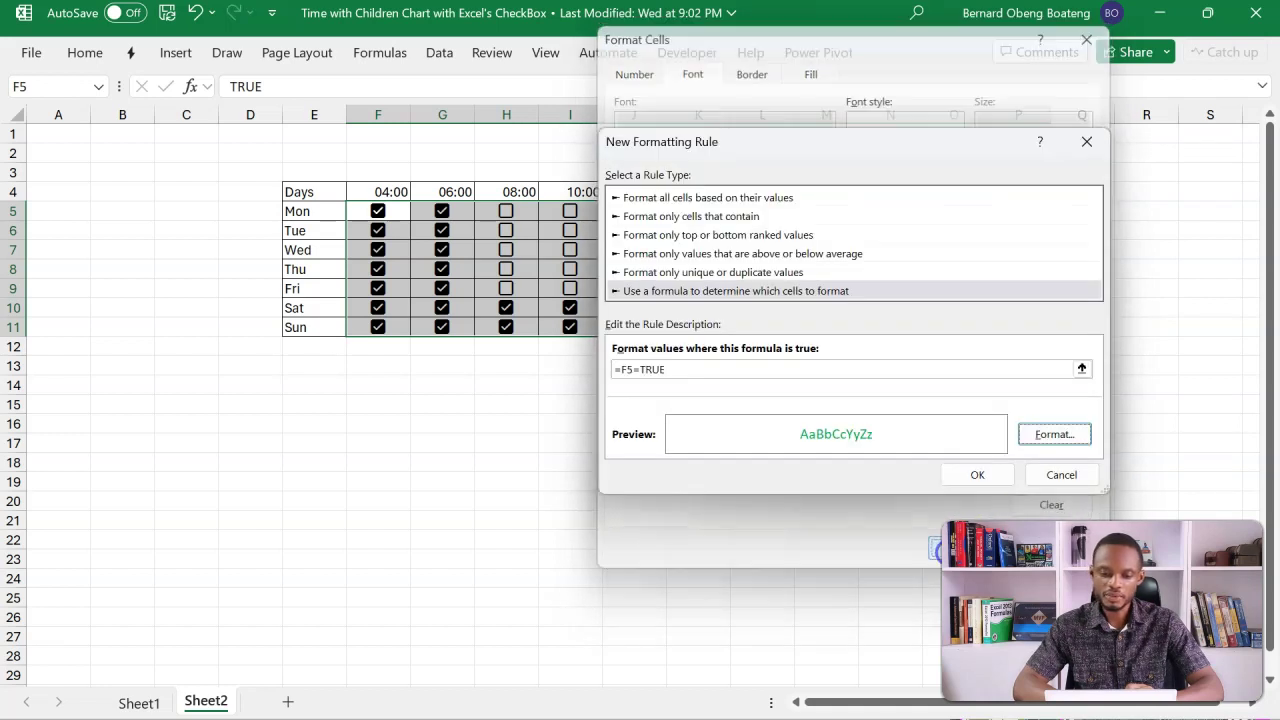
click(979, 473)
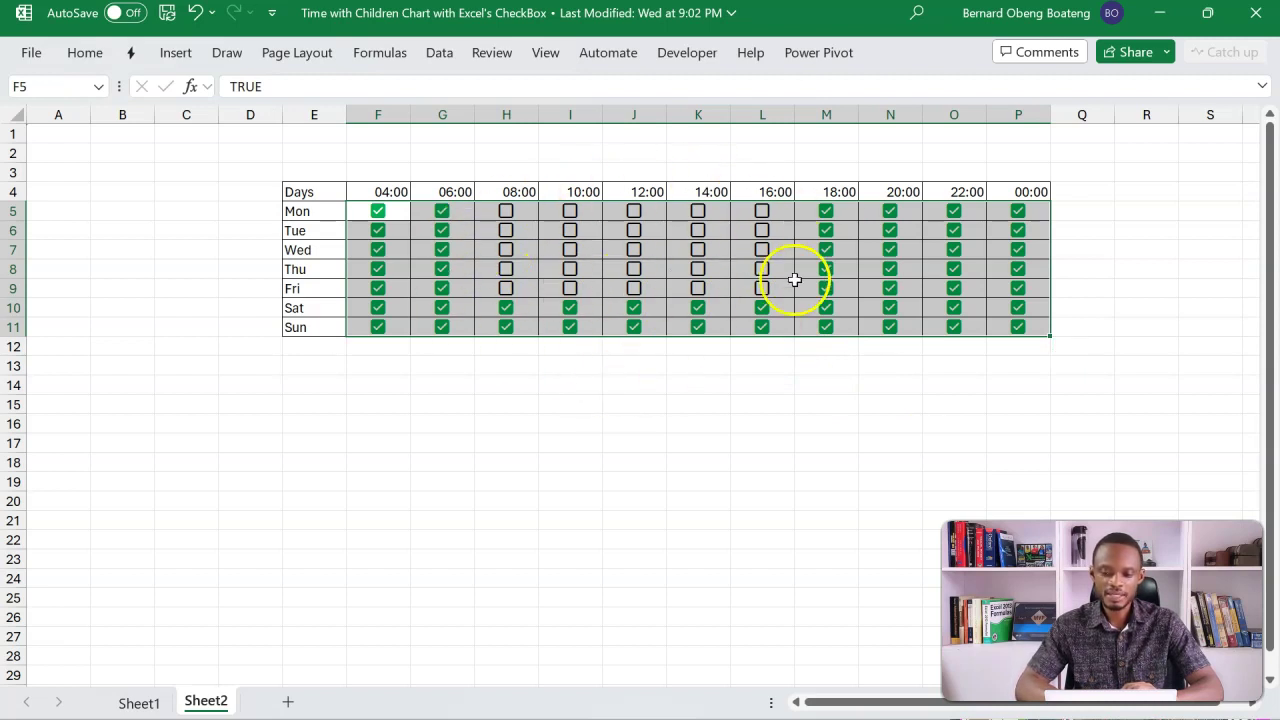
Enter TRUE in E15 and FALSE in E16
click(323, 370)
click(321, 397)
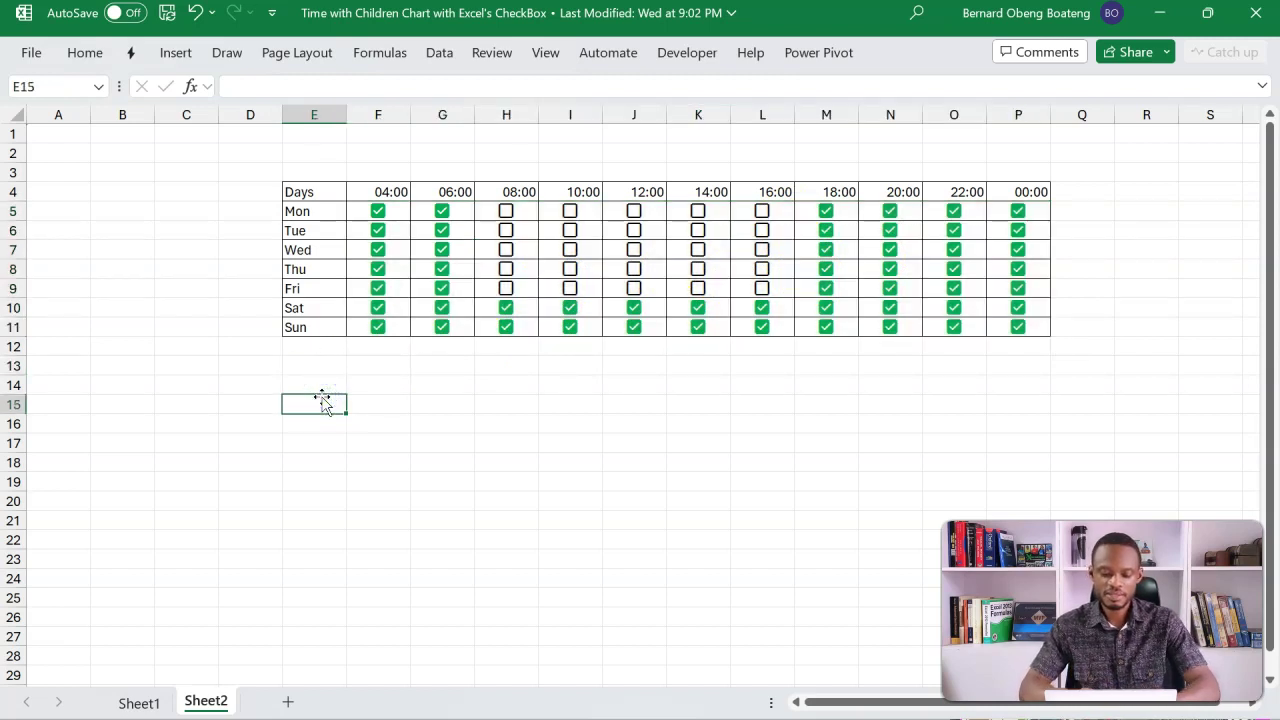
text(TRUE)
key(Return)
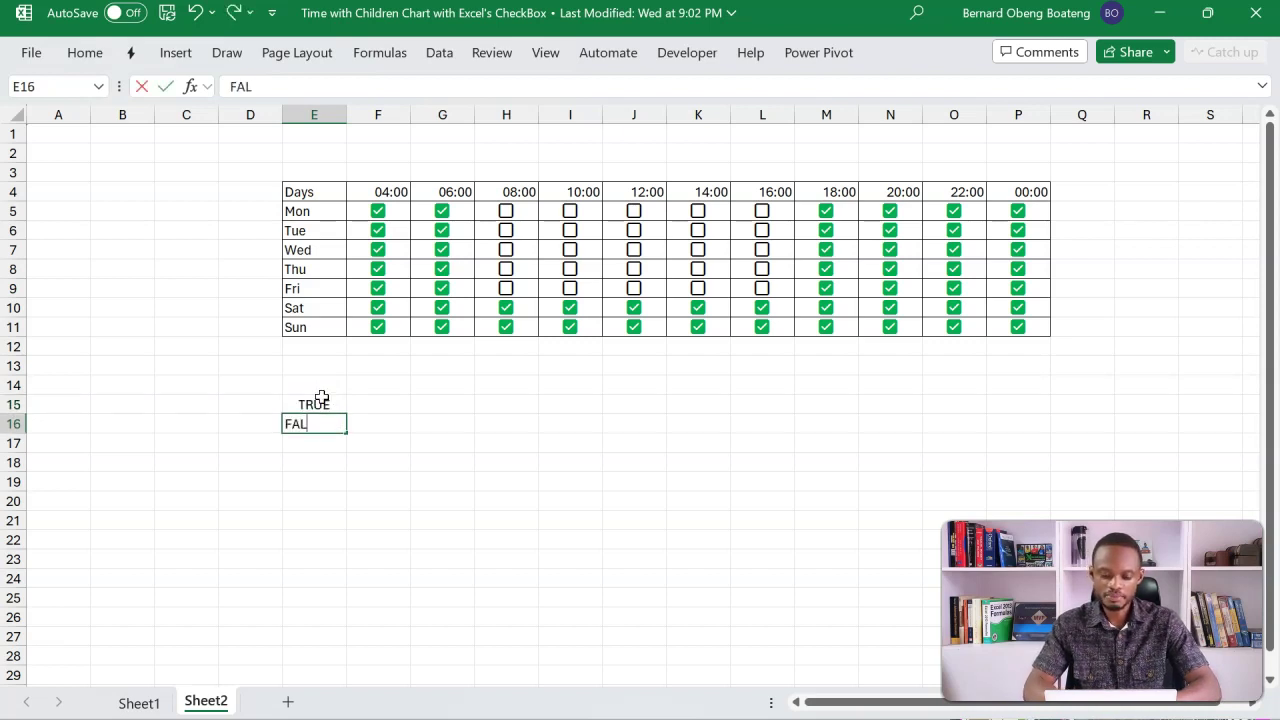
text(FALSE)
key(Return)
Copy G9's checkbox formatting onto E15:E16 with Format Painter
click(440, 271)
click(424, 287)
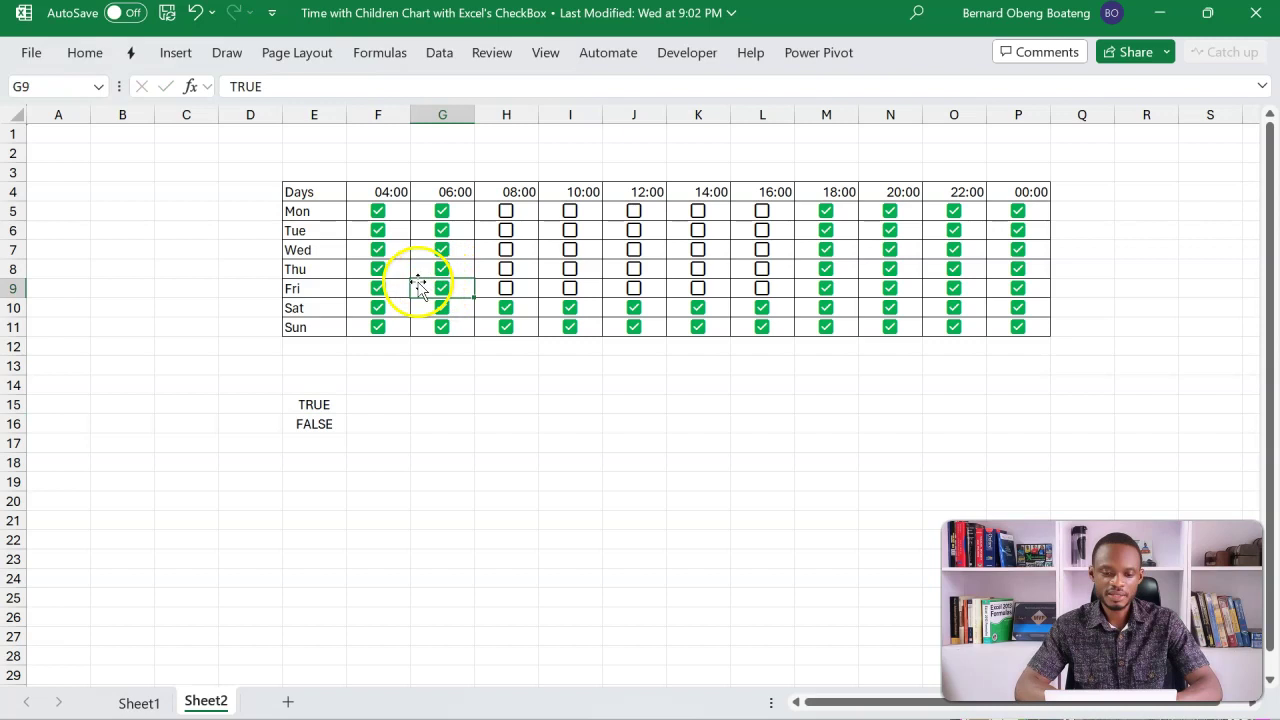
click(85, 53)
click(79, 136)
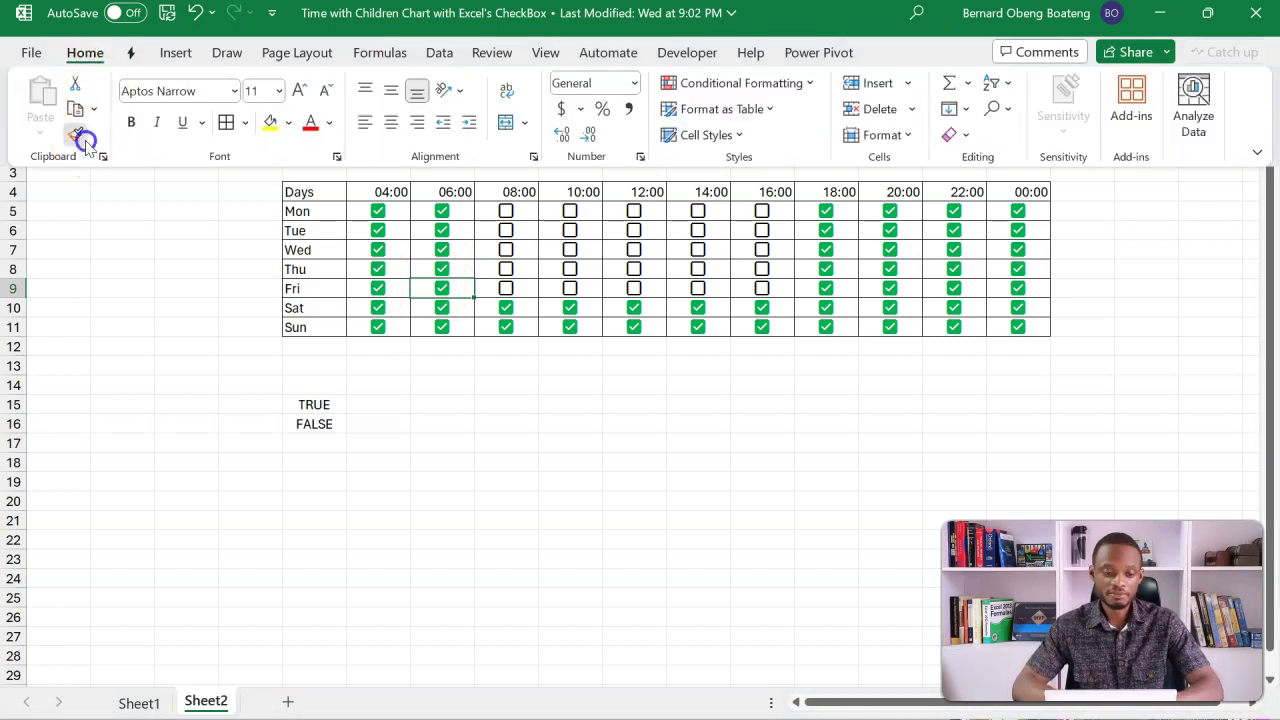
click(330, 401)
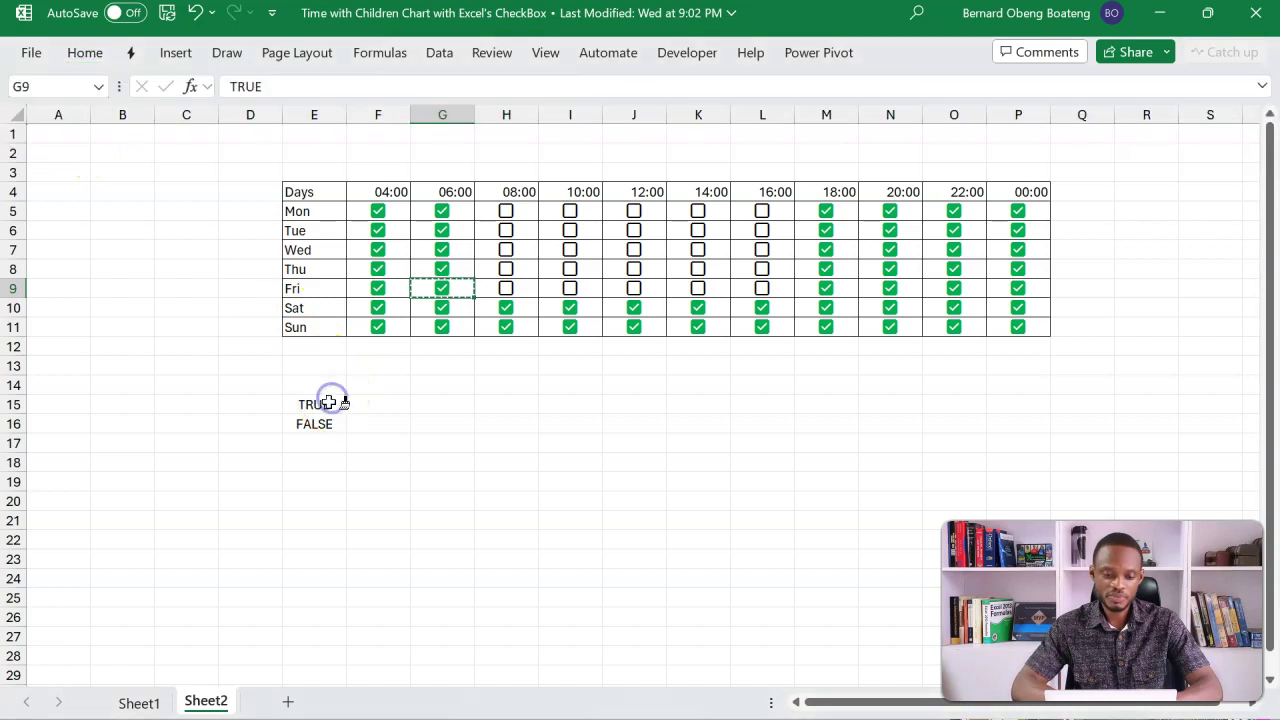
drag(330, 401, 326, 425)
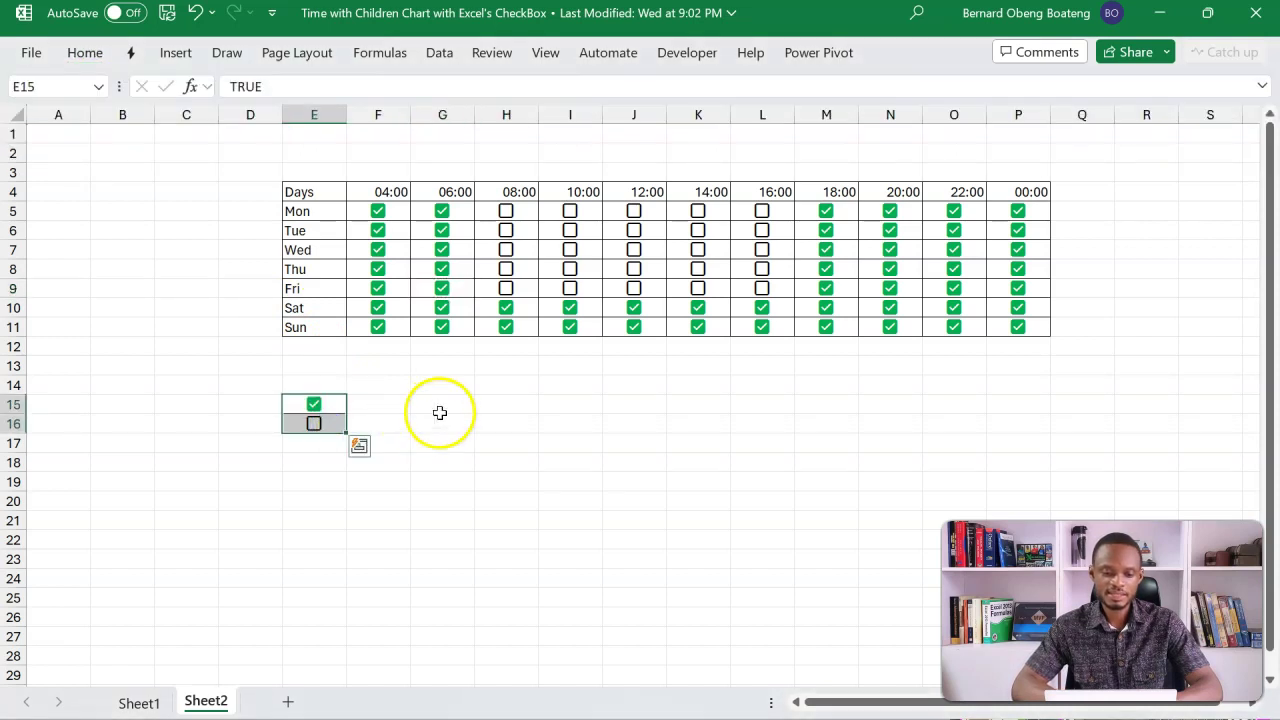
click(387, 404)
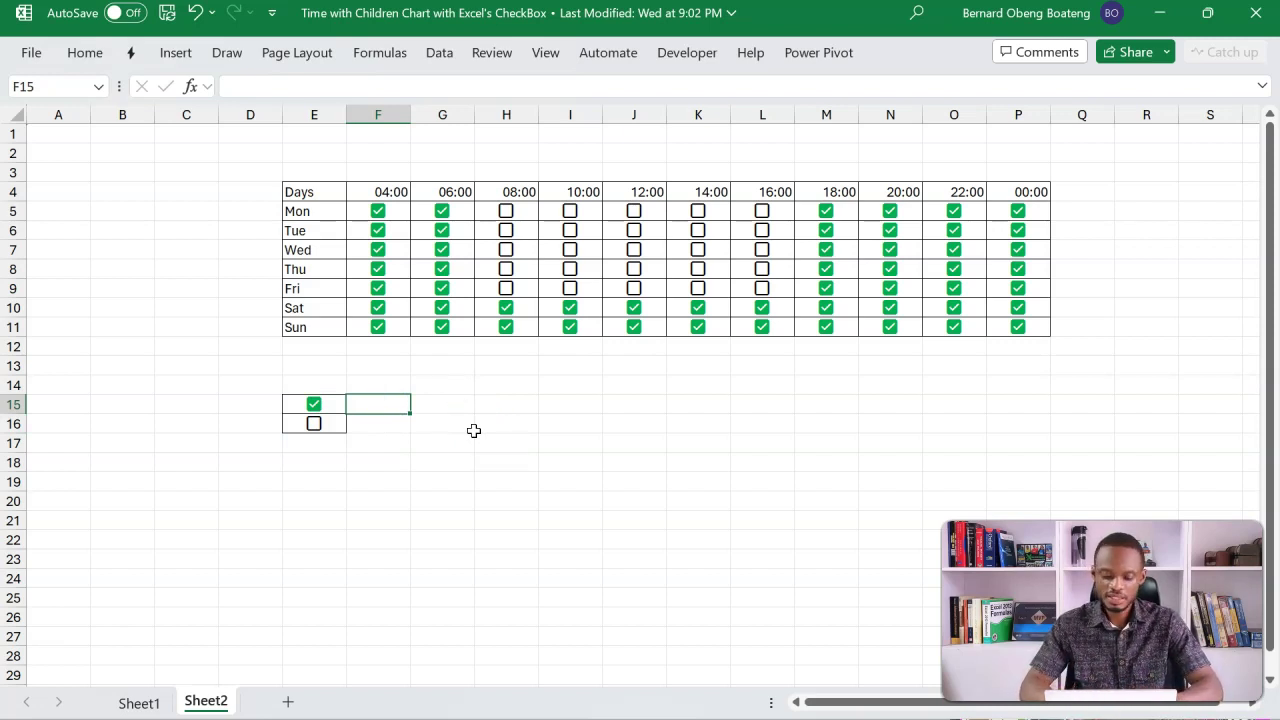
Start F15's formula with COUNTIF($F$5:$P$11,E15)
text(=COUN)
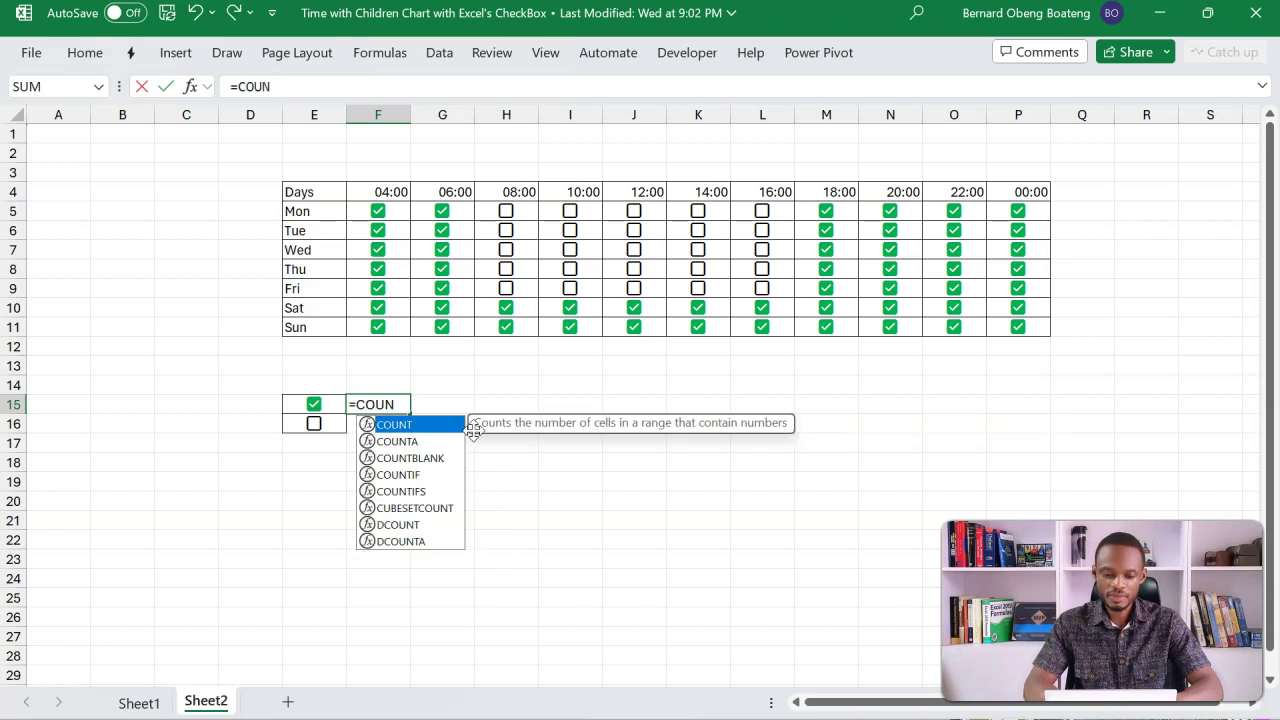
key(Down)
key(Down)
key(Down)
key(Tab)
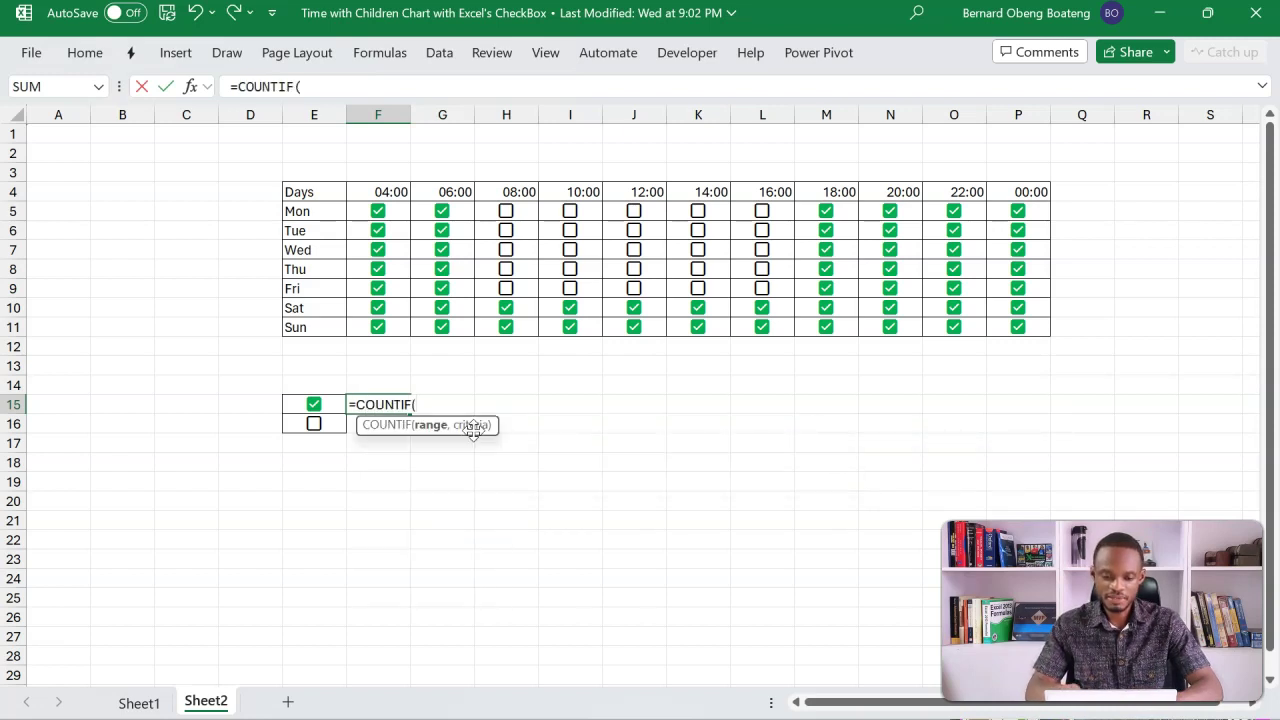
click(395, 216)
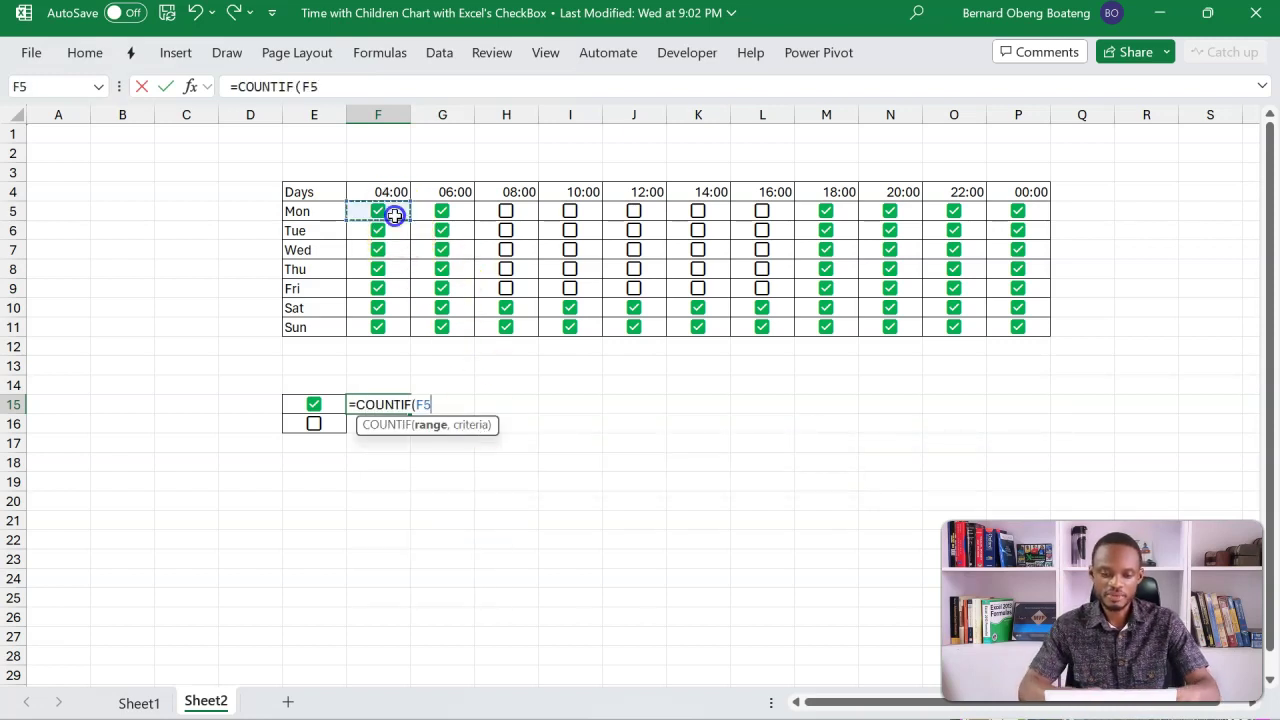
key(ctrl+shift+Right)
key(shift+Down)
key(shift+Down)
key(shift+Down)
key(shift+Down)
key(shift+Down)
key(shift+Down)
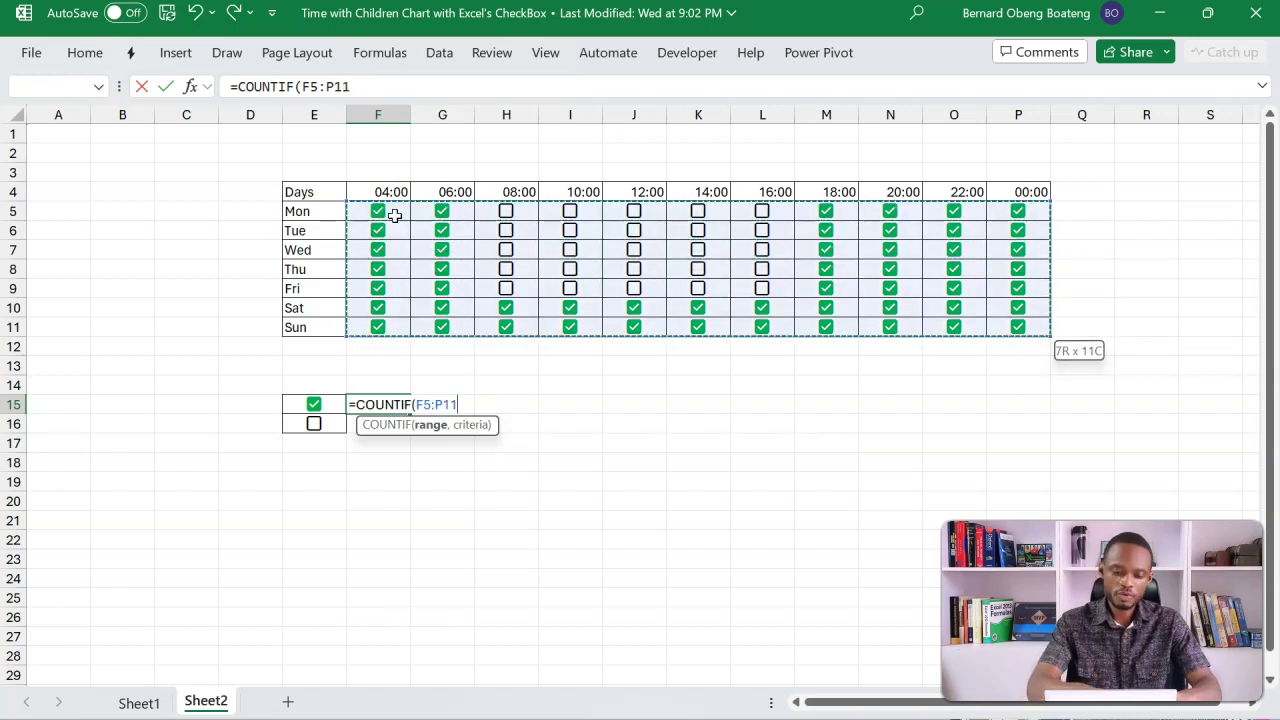
key(F4)
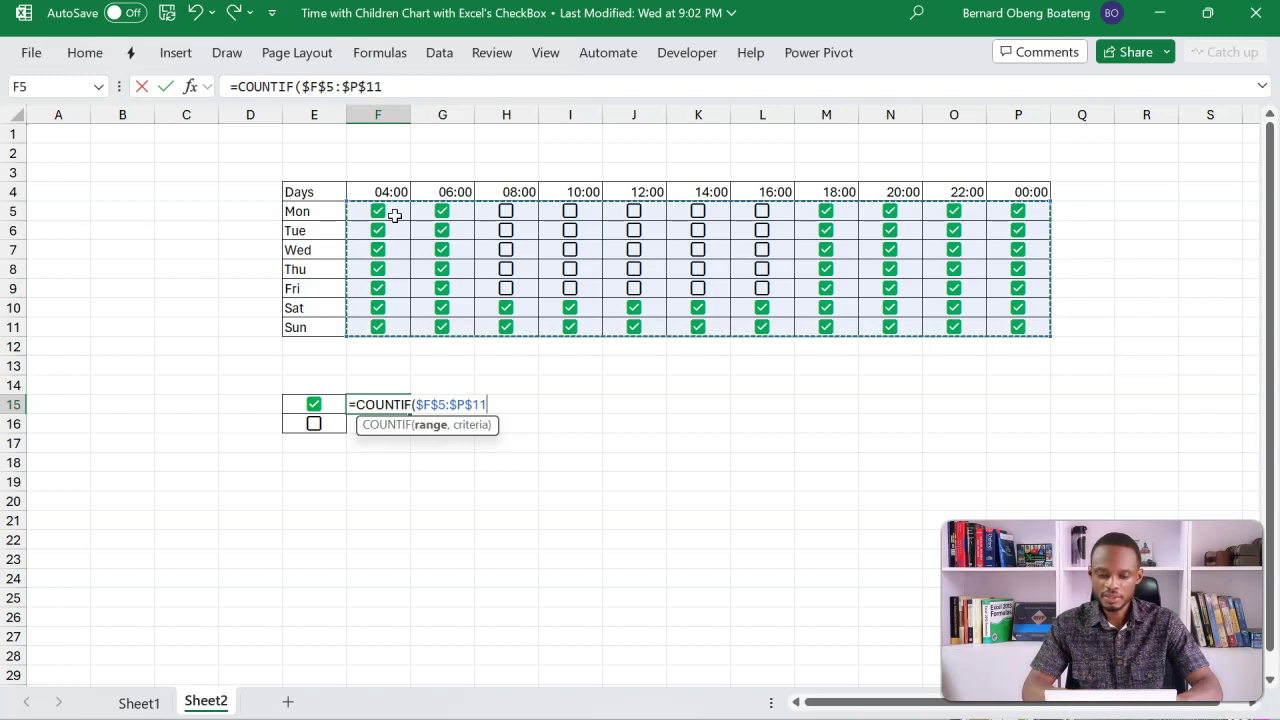
text(,)
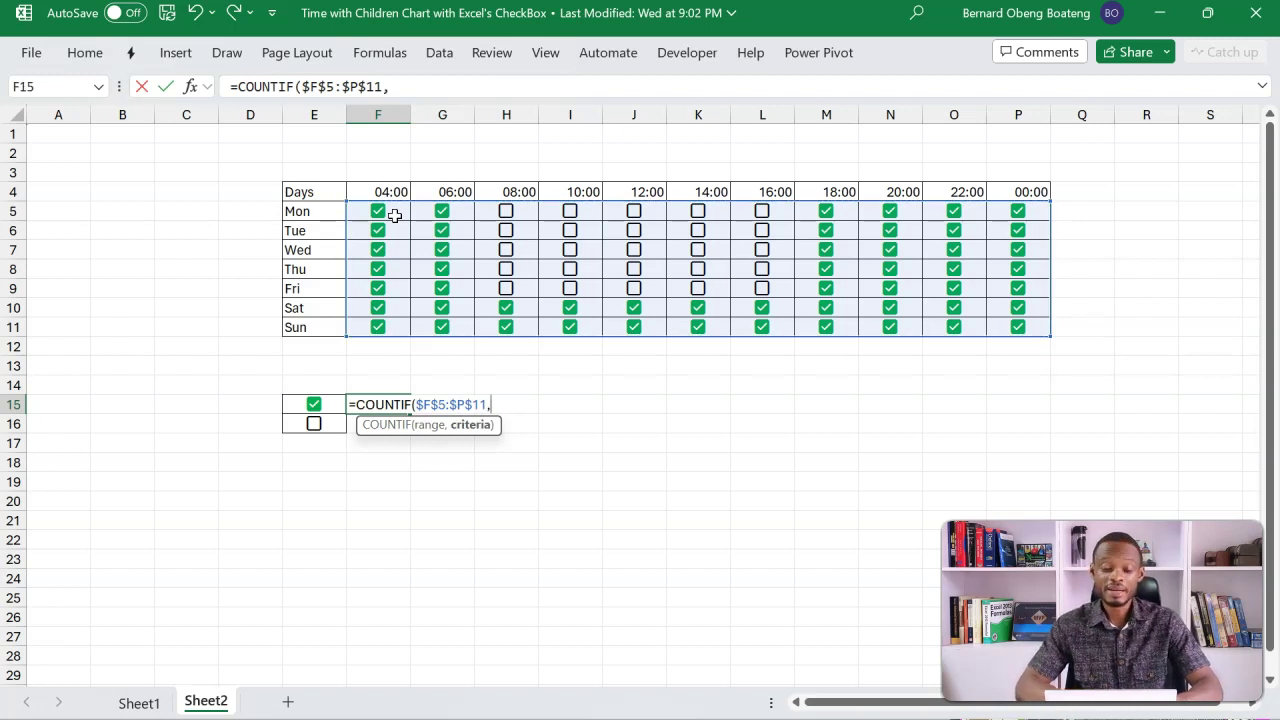
click(317, 403)
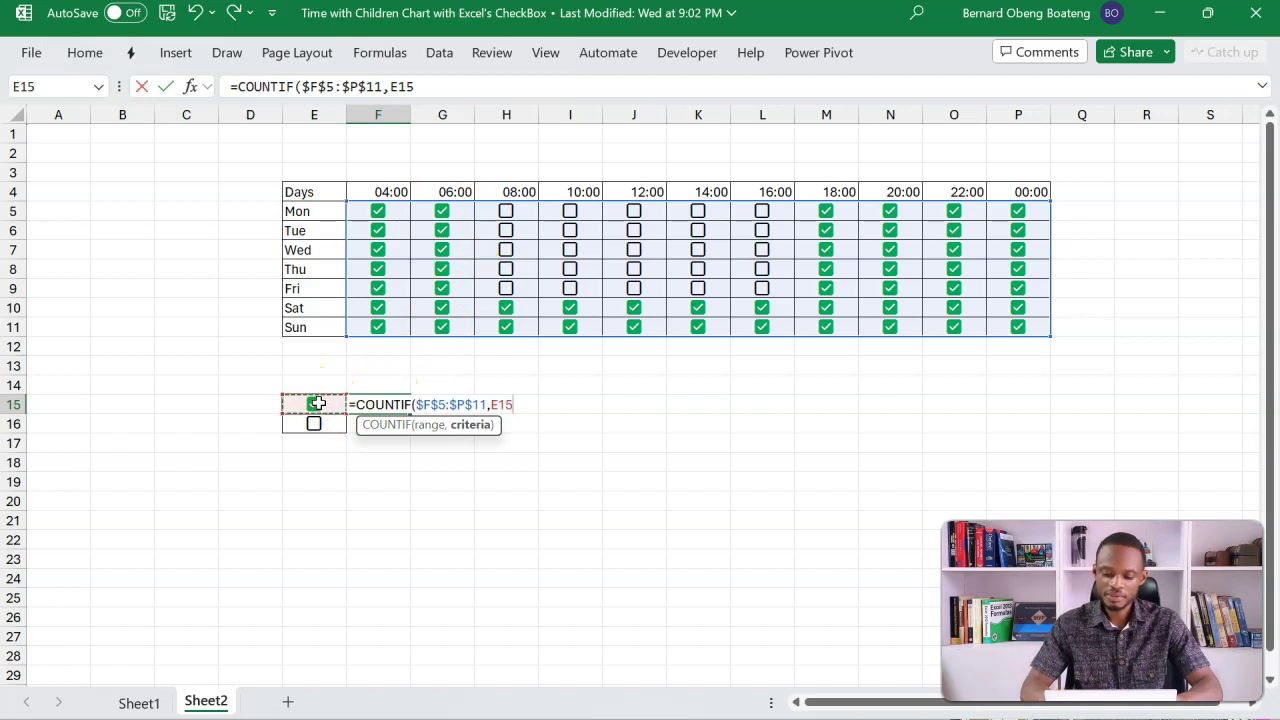
Complete the formula by dividing by COUNTA($F$5:$P$11) to get the ticked share
text())
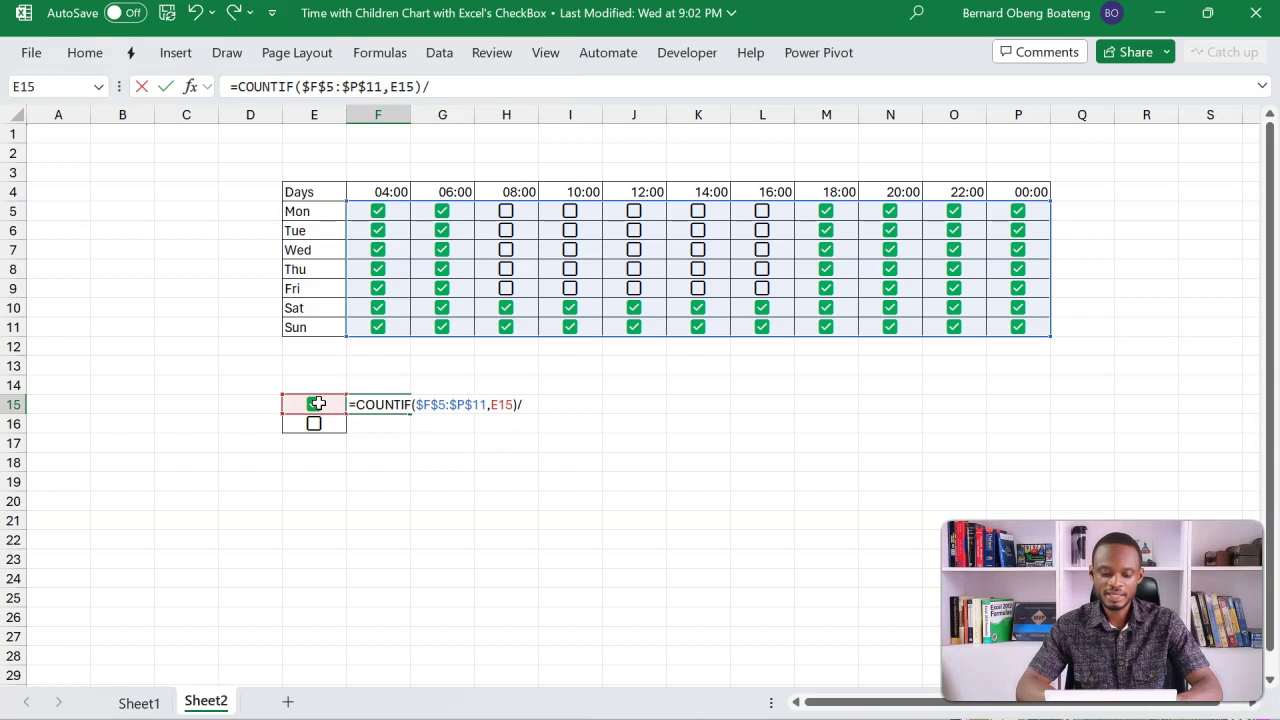
text(/COUN)
key(Down)
key(Tab)
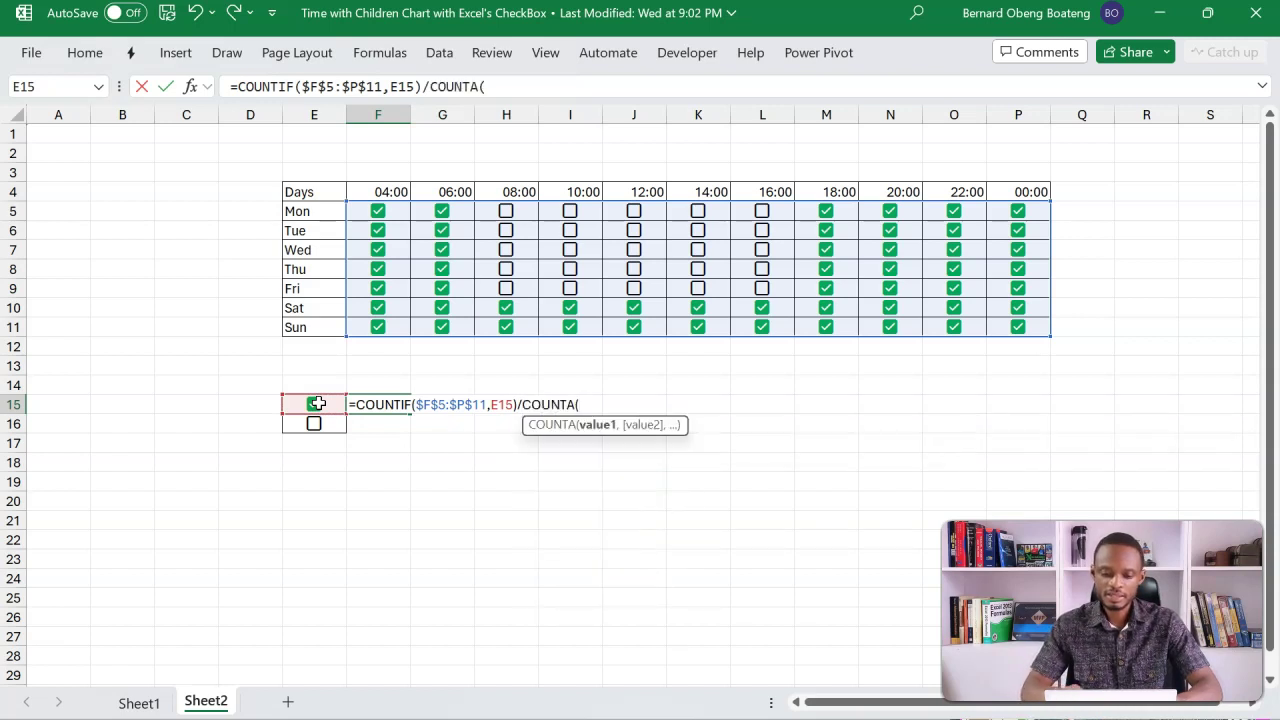
click(400, 213)
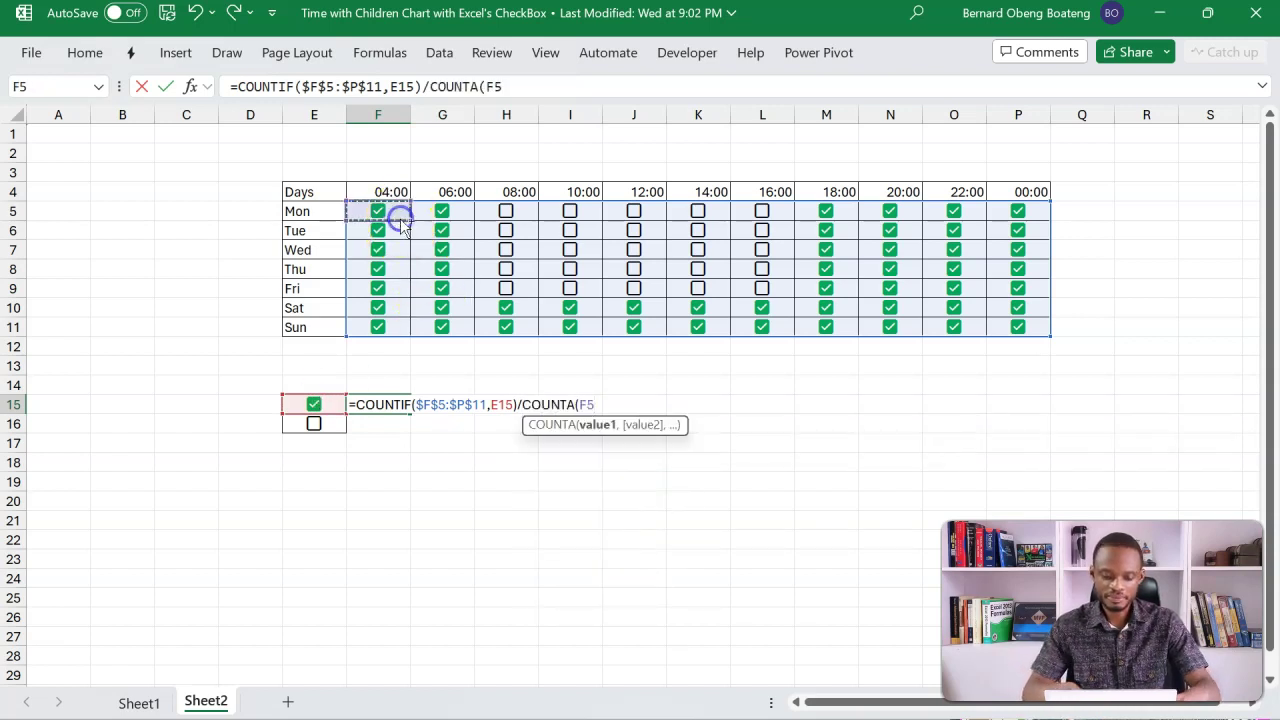
key(ctrl+shift+Right)
key(shift+Down)
key(shift+Down)
key(shift+Down)
key(shift+Down)
key(shift+Down)
key(shift+Down)
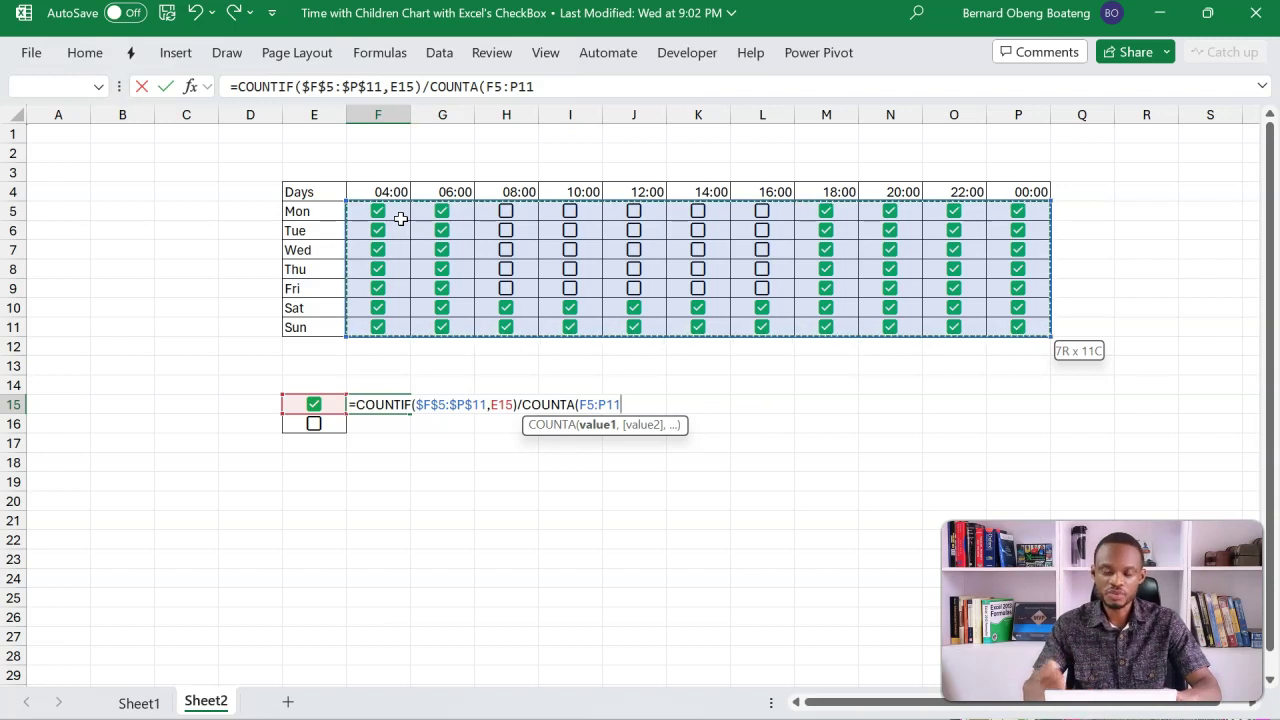
key(F4)
drag(580, 404, 652, 404)
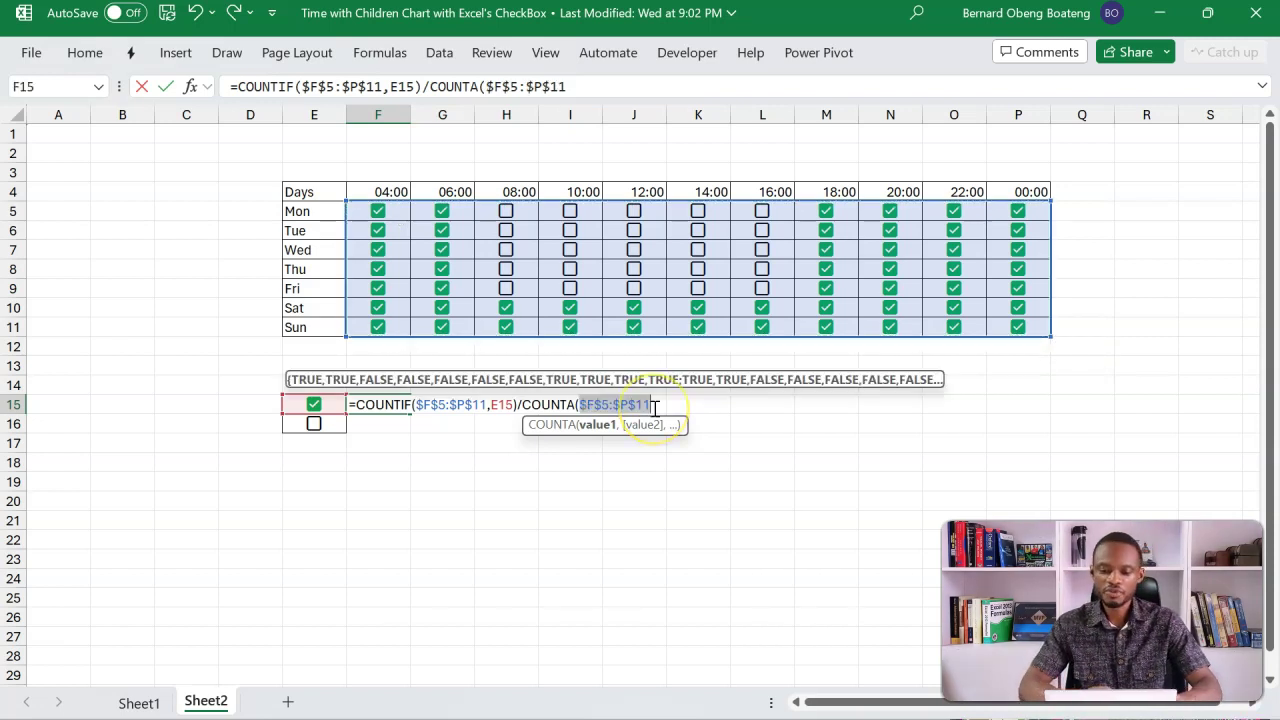
click(652, 408)
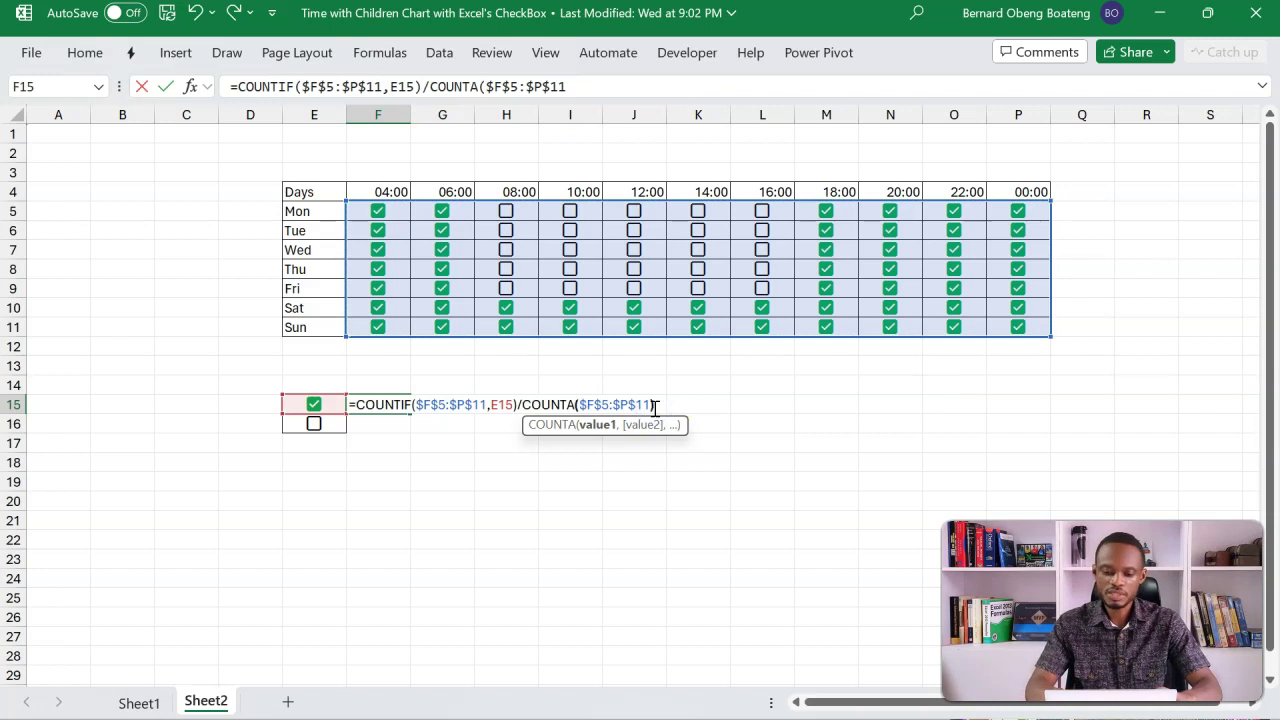
text())
key(Return)
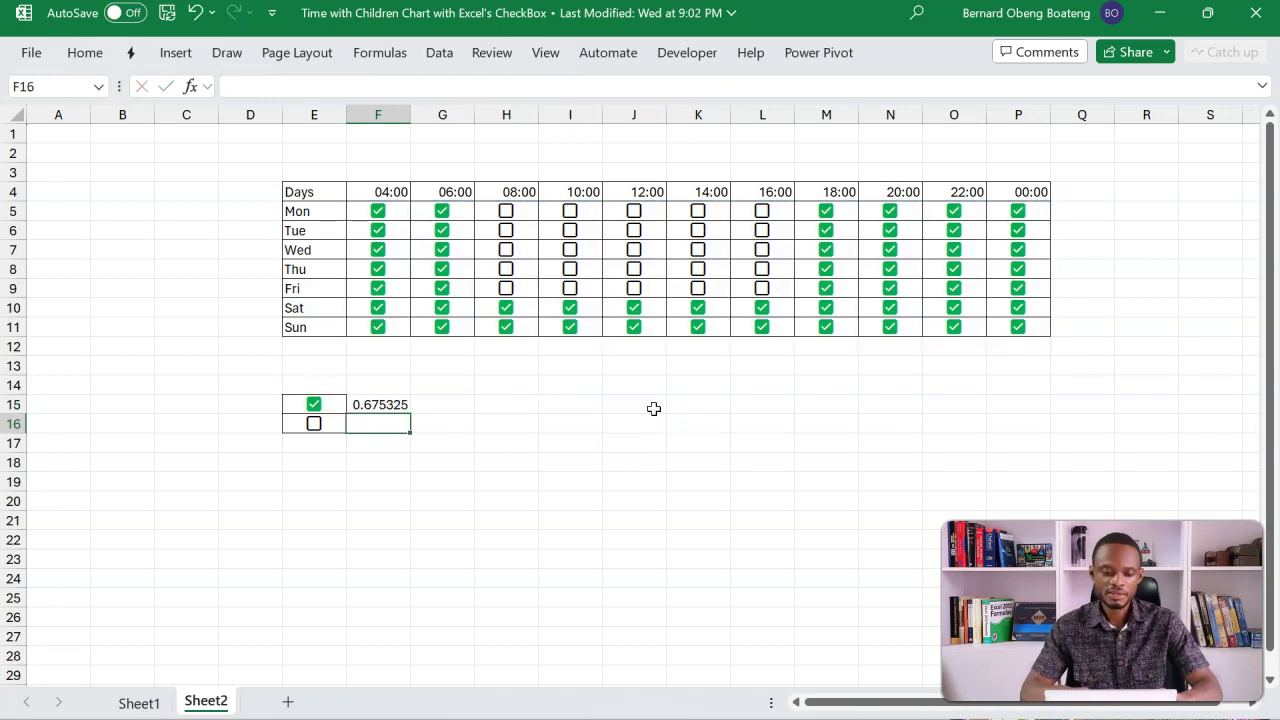
key(Up)
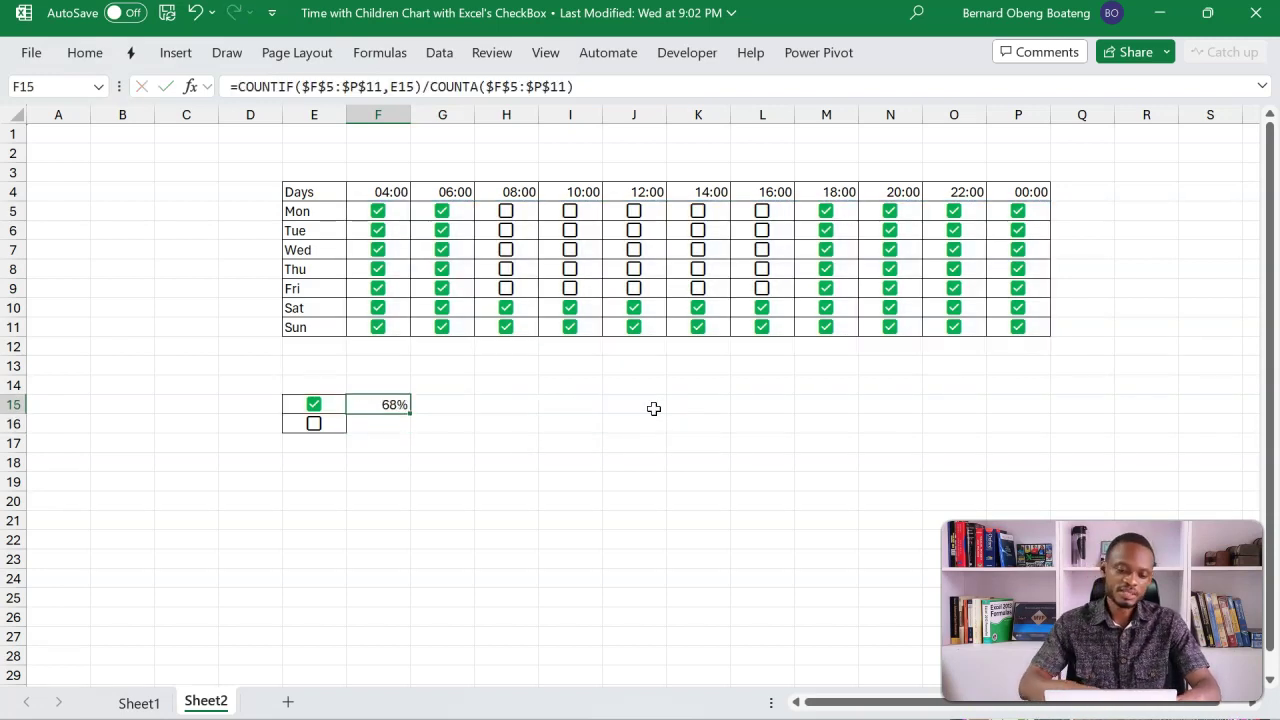
key(shift+Down)
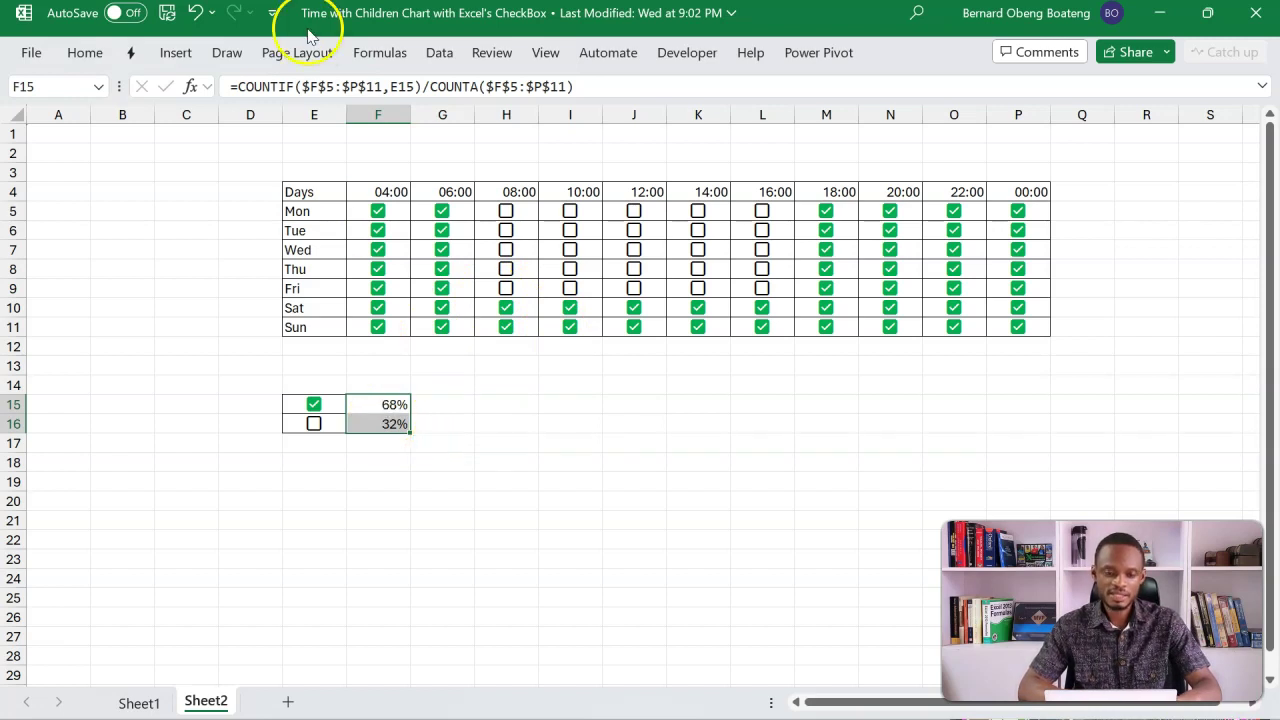
Insert a doughnut chart of F15:F16 below the grid and delete its title and legend
click(176, 52)
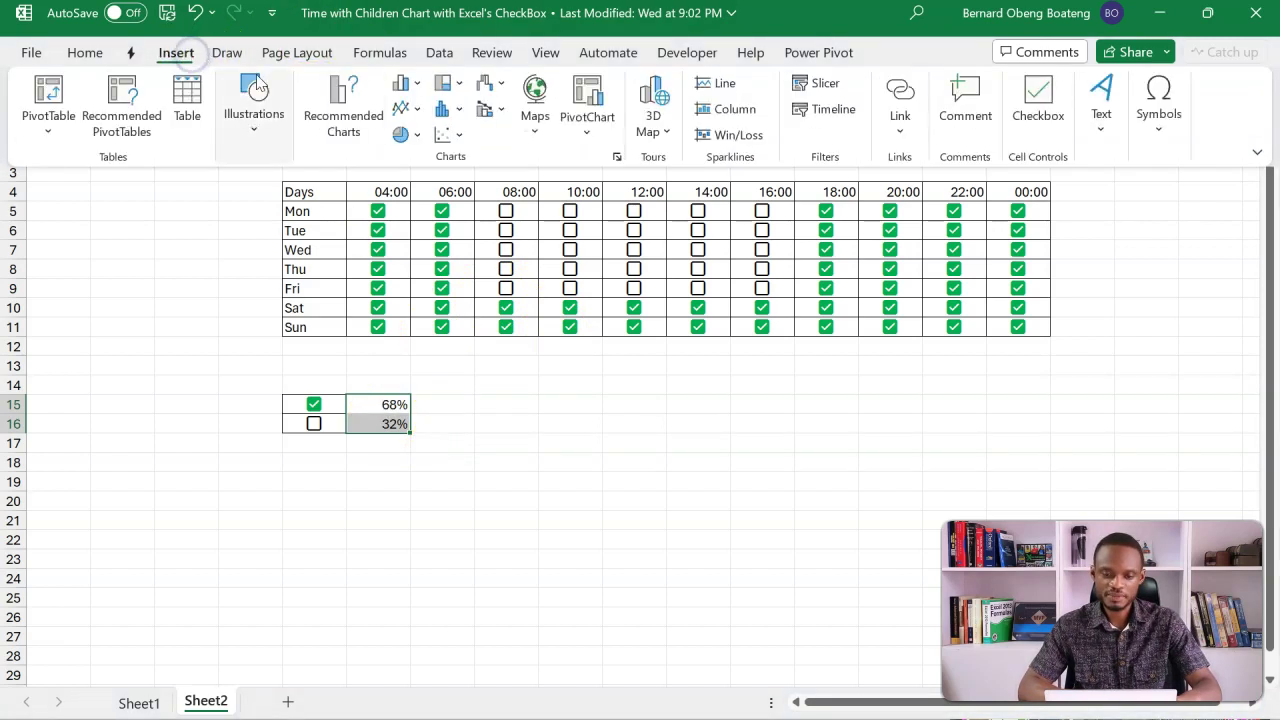
click(410, 134)
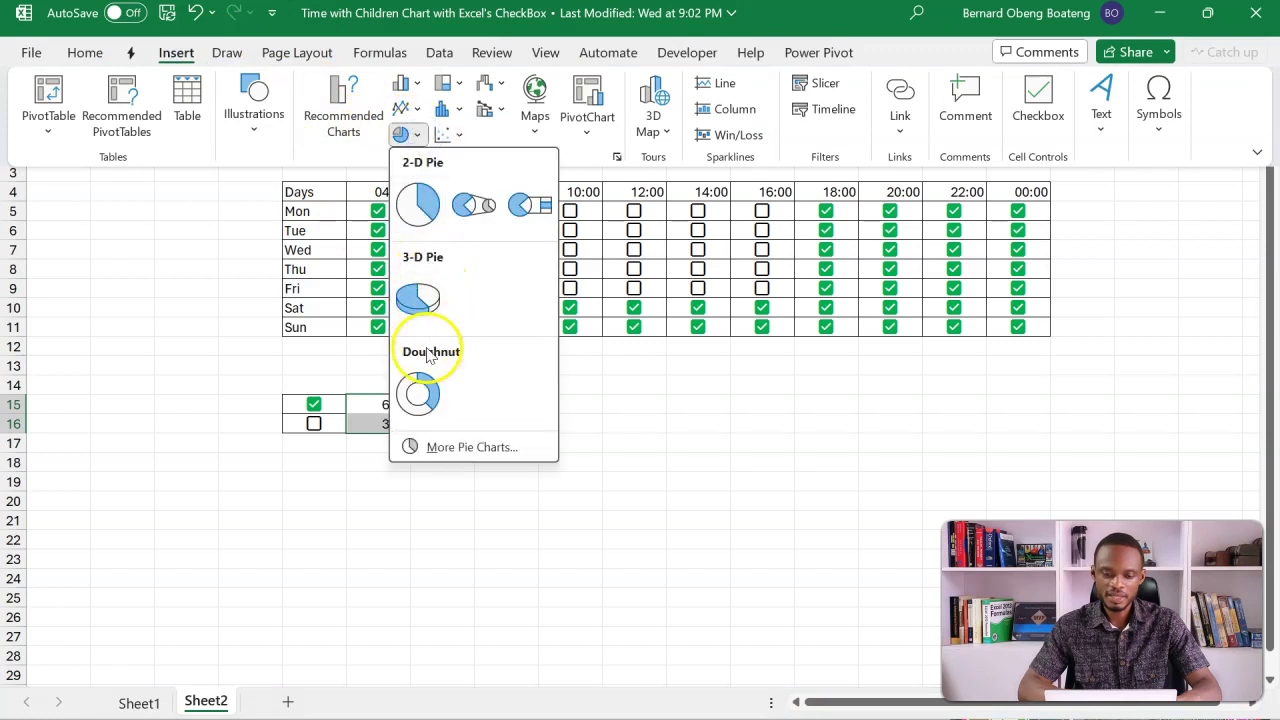
click(418, 392)
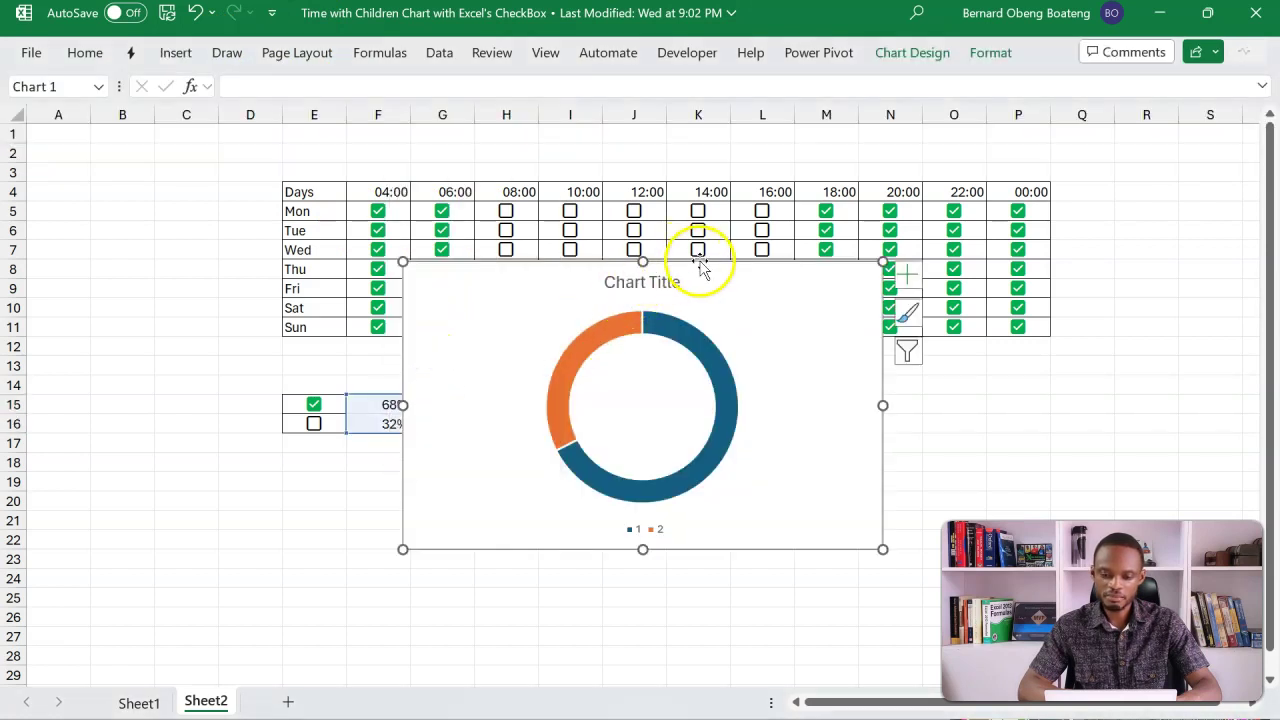
drag(700, 265, 723, 360)
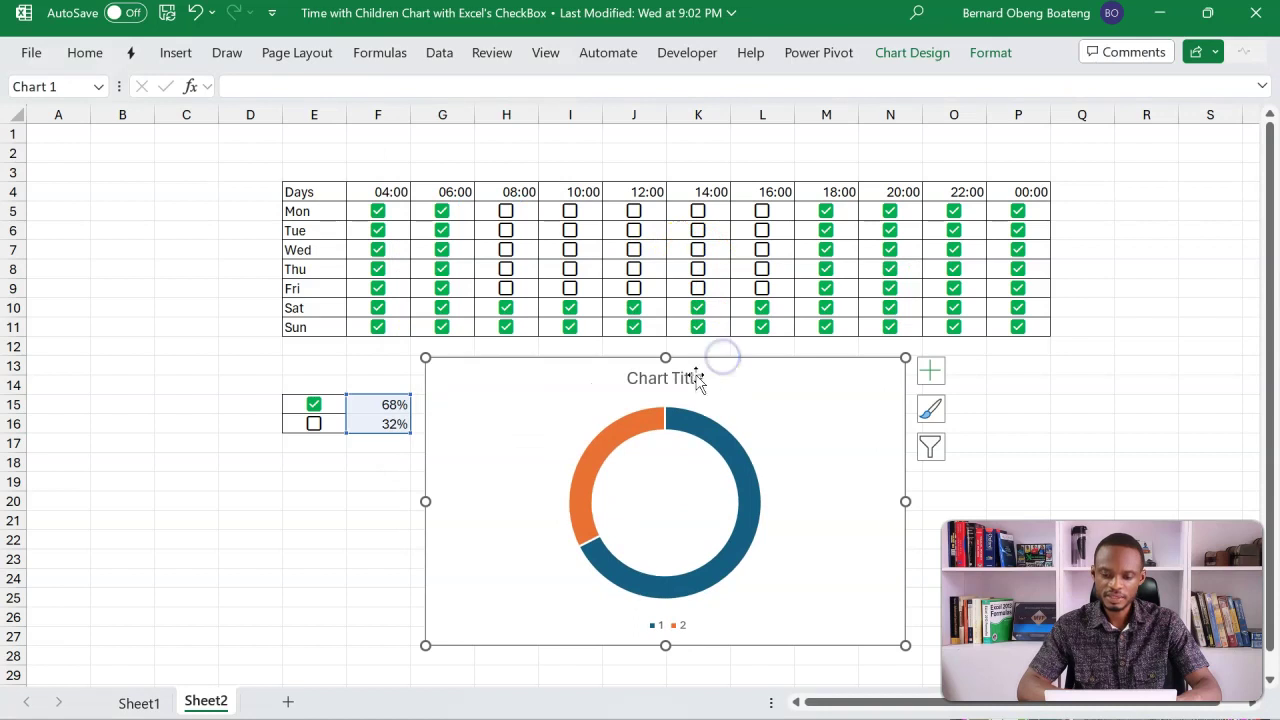
key(Delete)
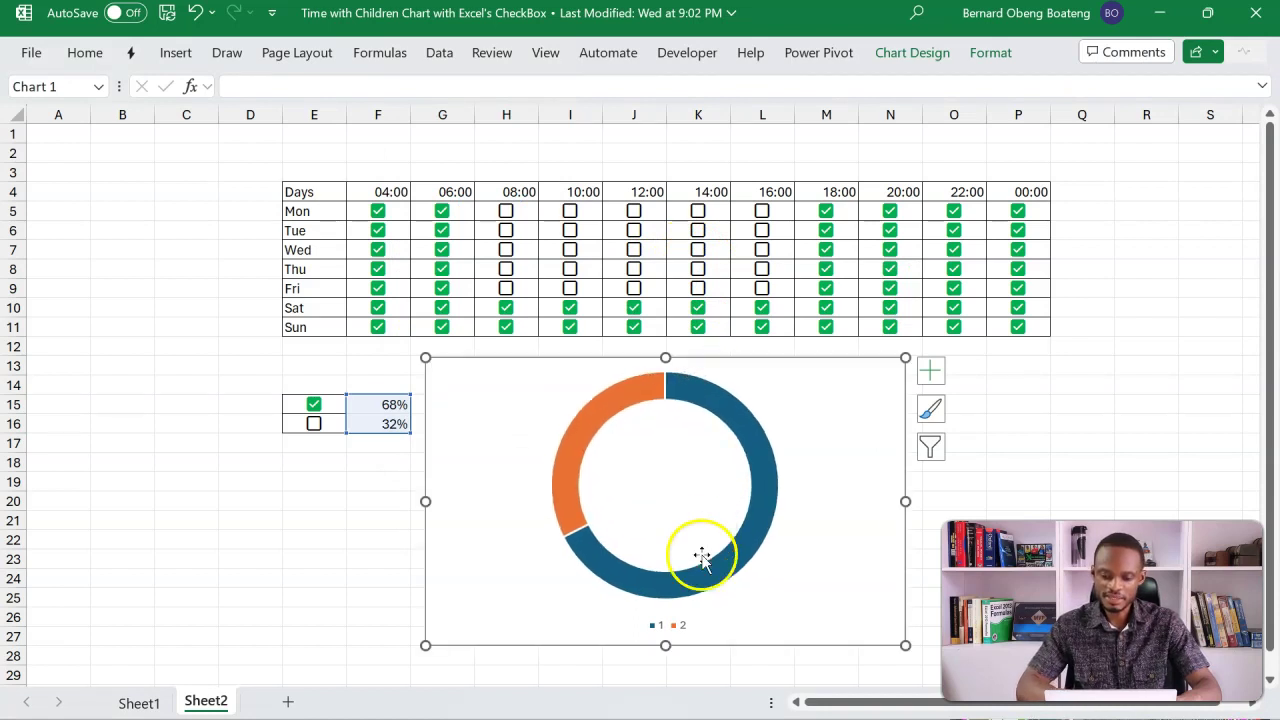
click(680, 630)
key(Delete)
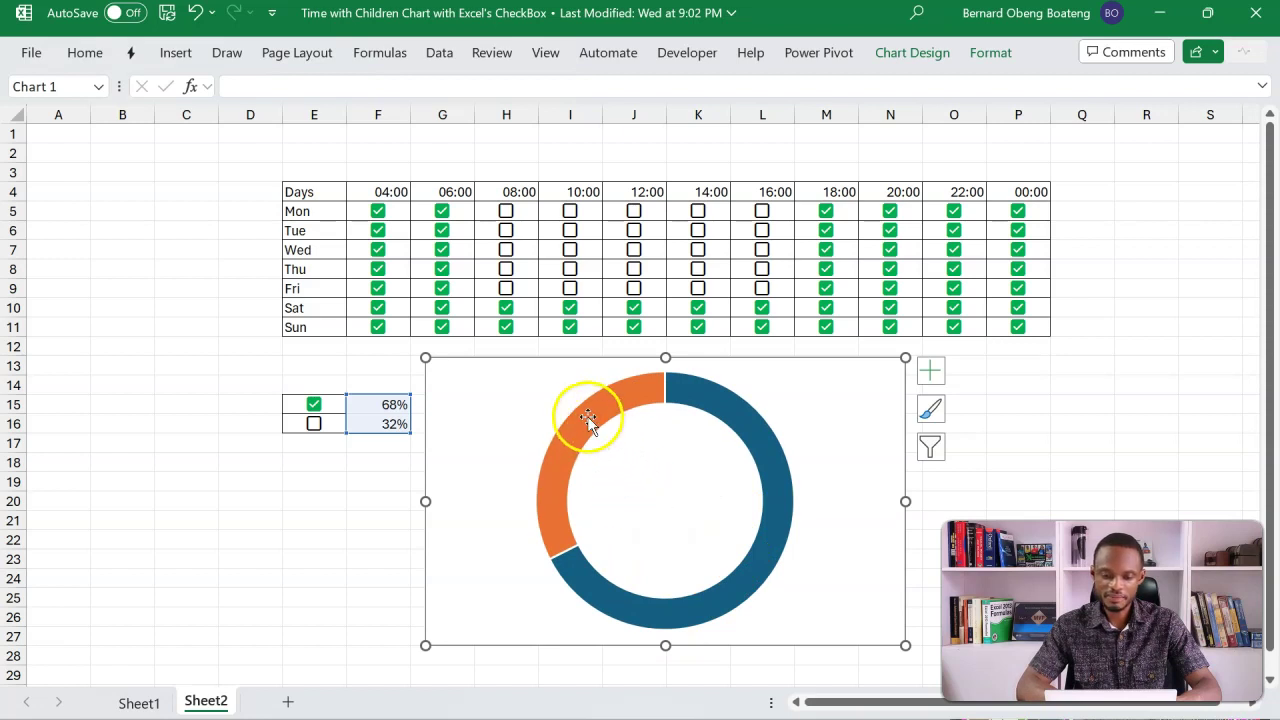
click(712, 404)
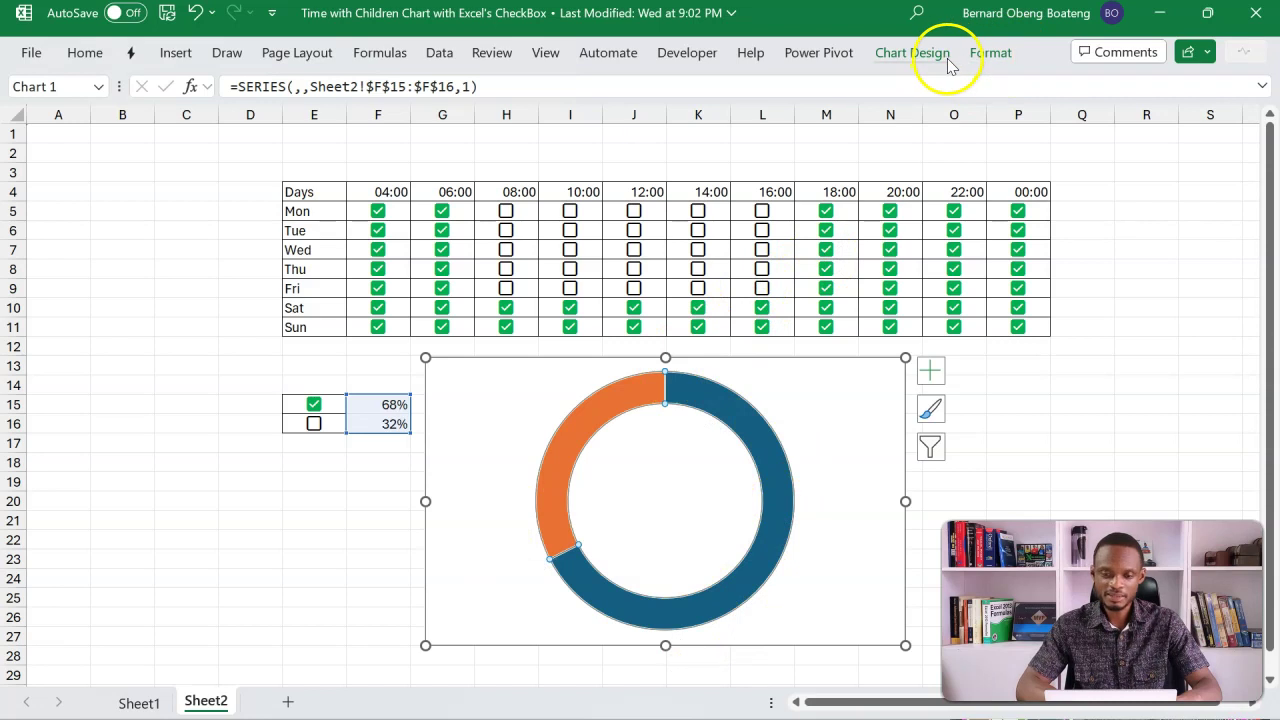
Fill the whole doughnut chart green
click(988, 52)
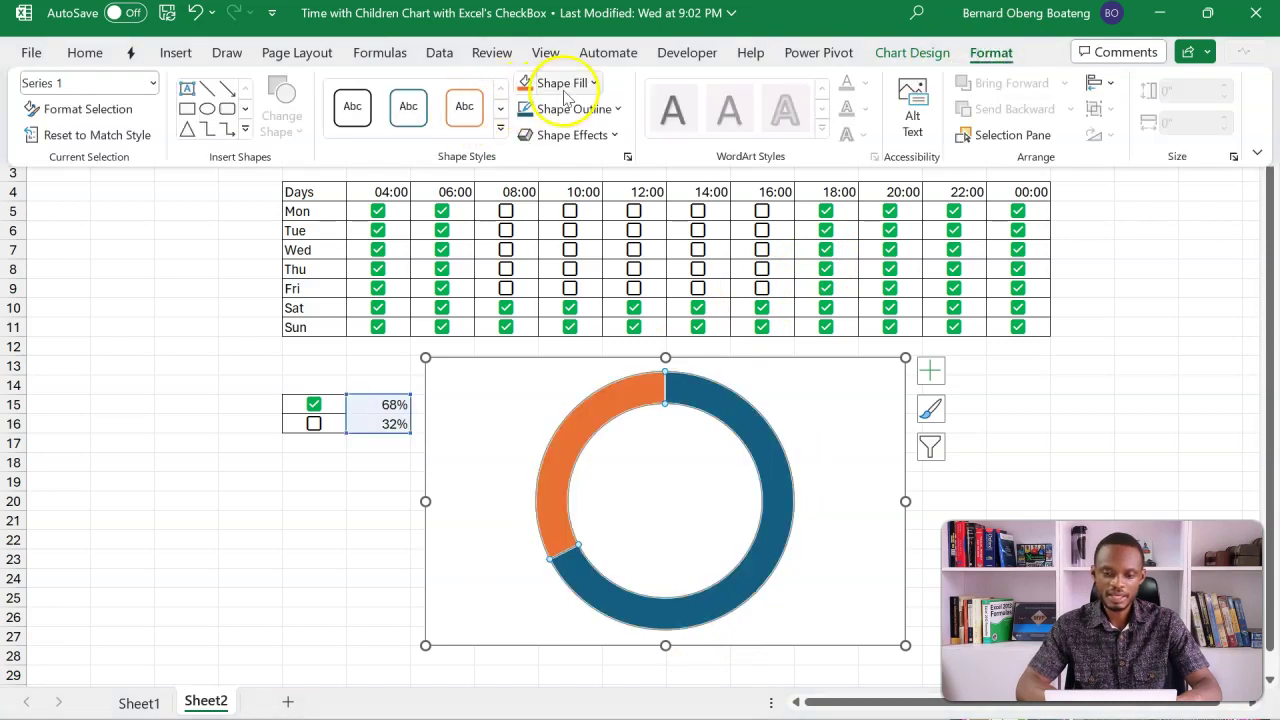
click(578, 84)
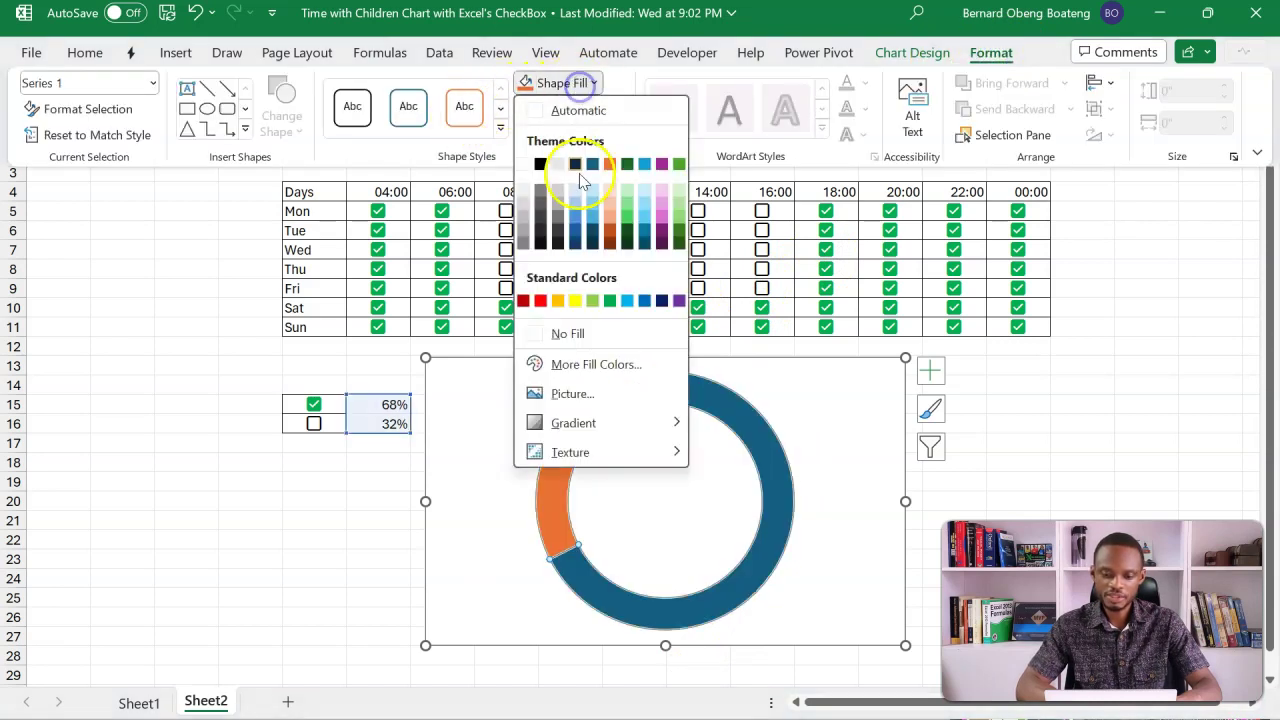
click(614, 306)
Colour the doughnut's smaller second segment light grey, then deselect the chart
click(599, 409)
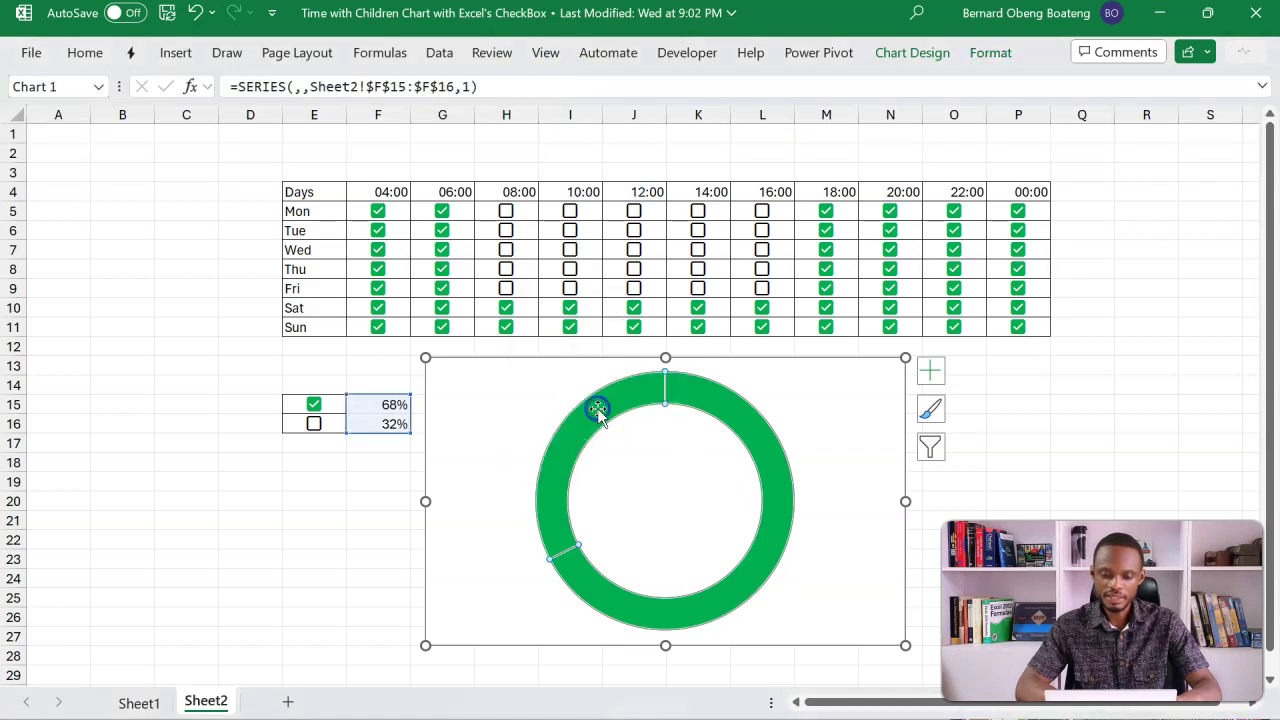
click(985, 55)
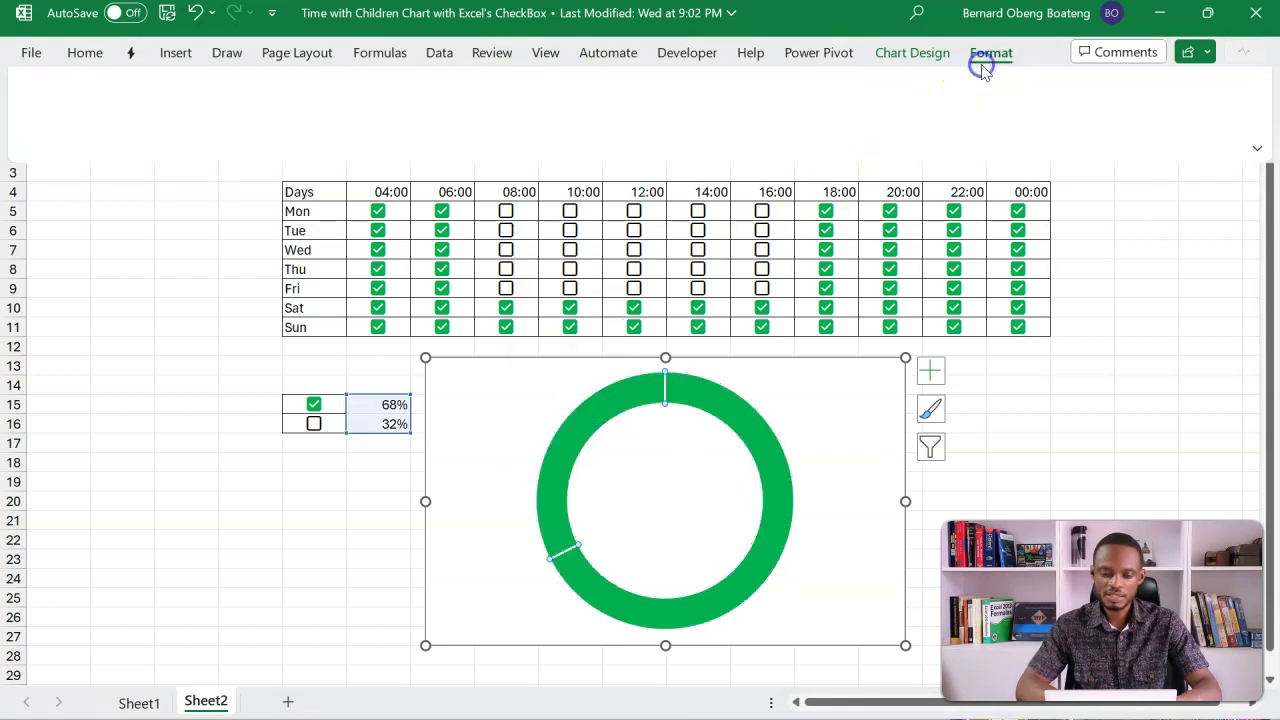
click(590, 84)
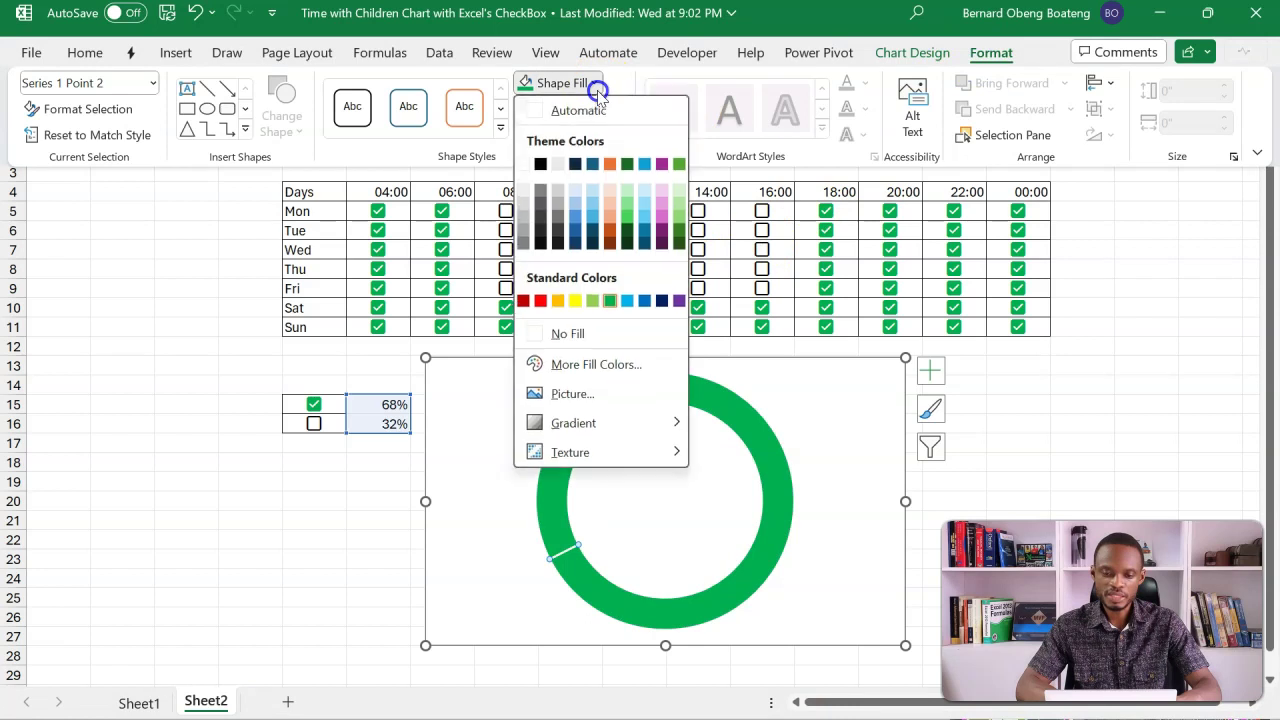
click(526, 196)
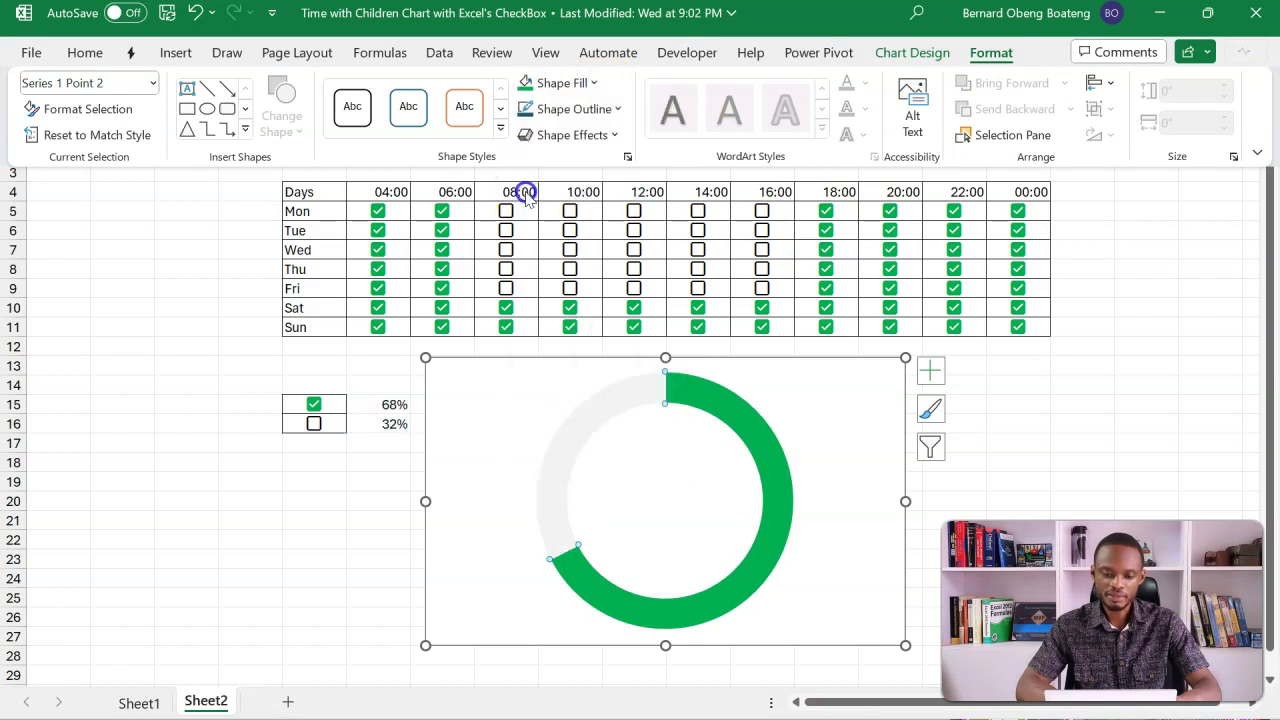
click(1080, 413)
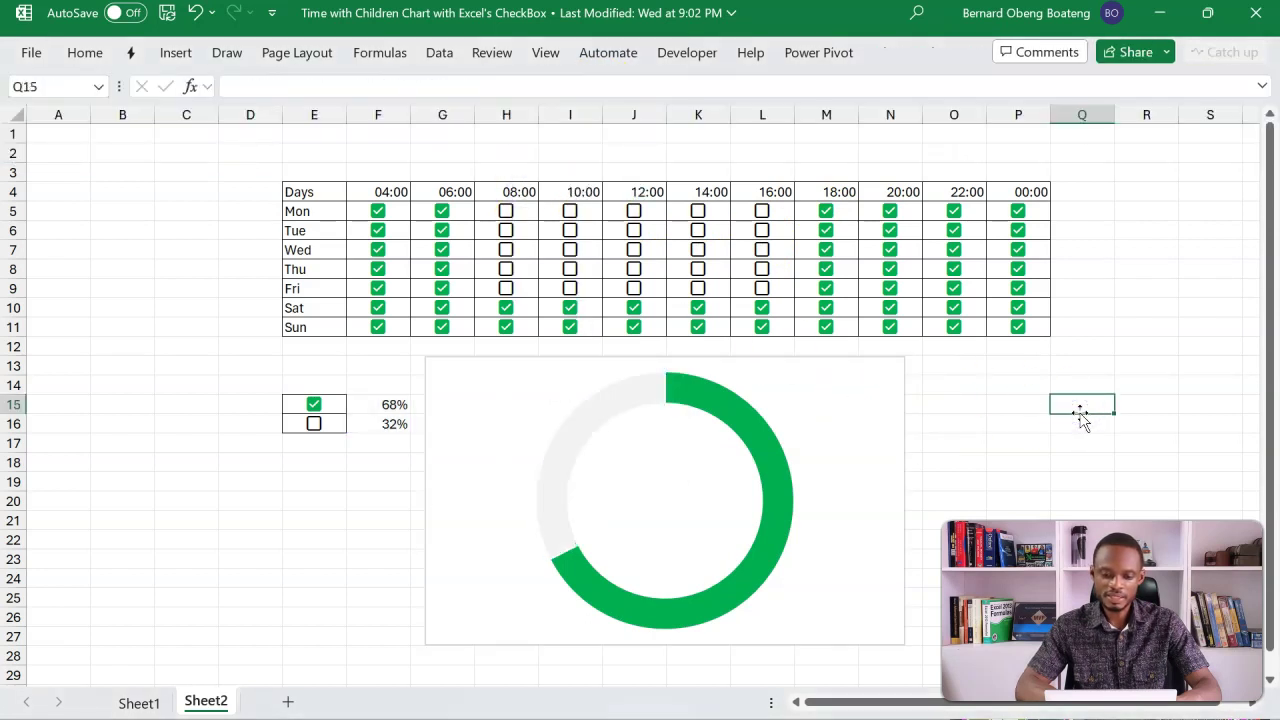
Draw a text box in the donut's centre linked to =$F$15, showing 68%
click(176, 52)
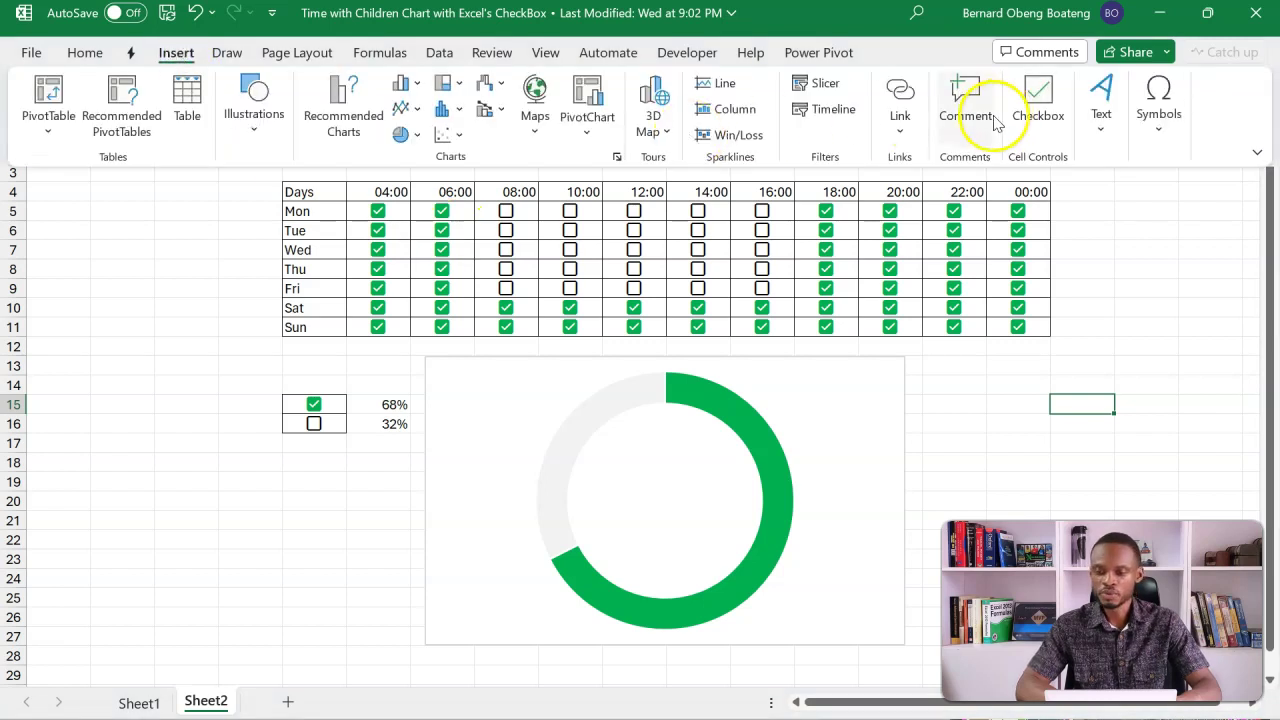
click(1084, 118)
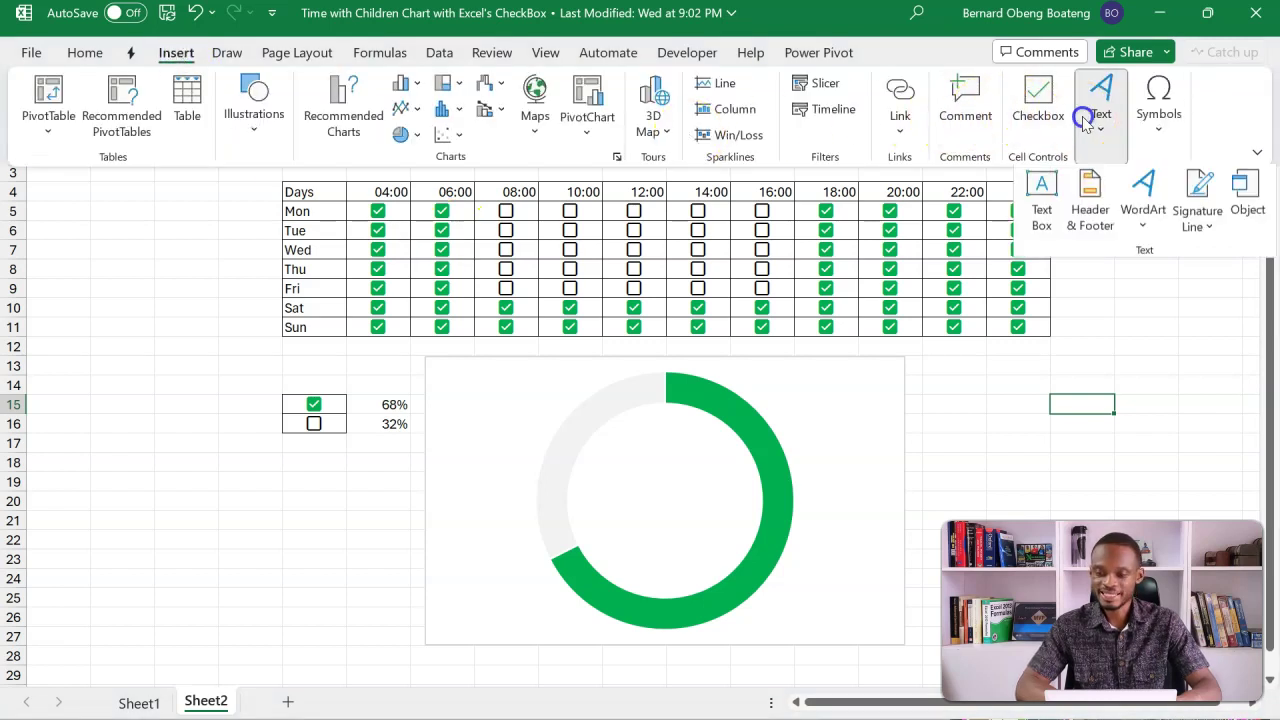
click(1042, 190)
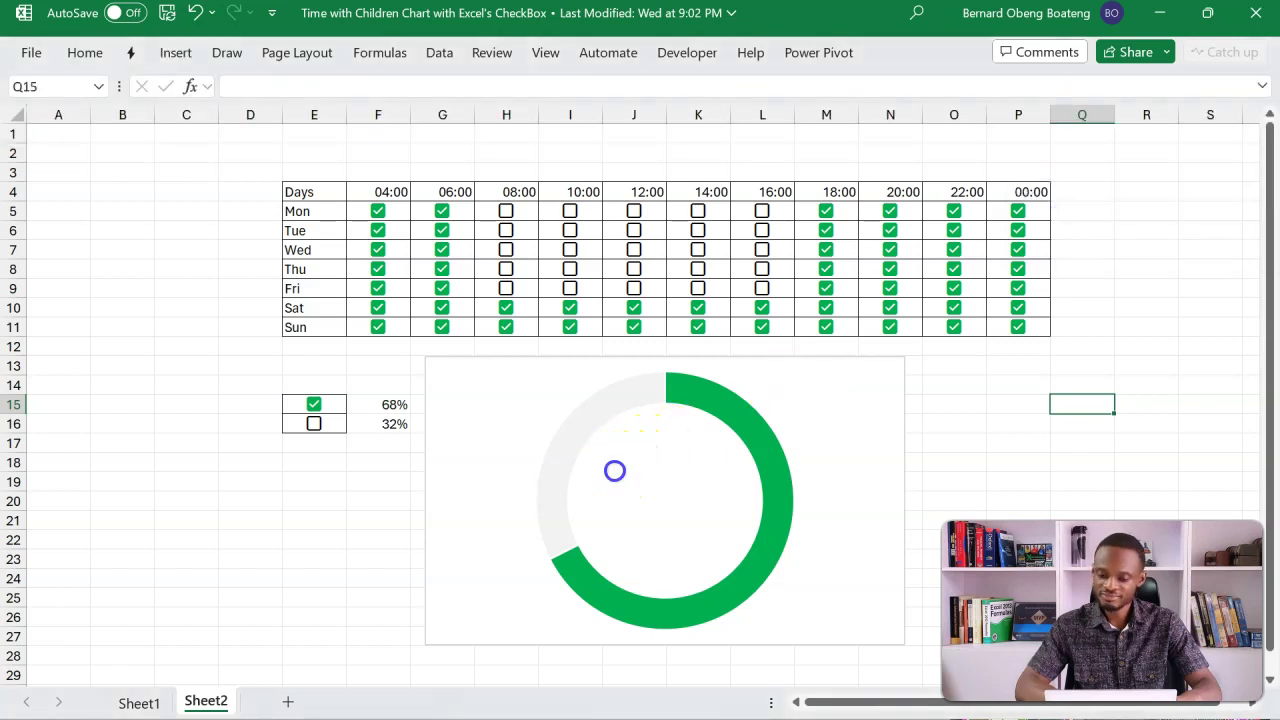
drag(614, 471, 723, 527)
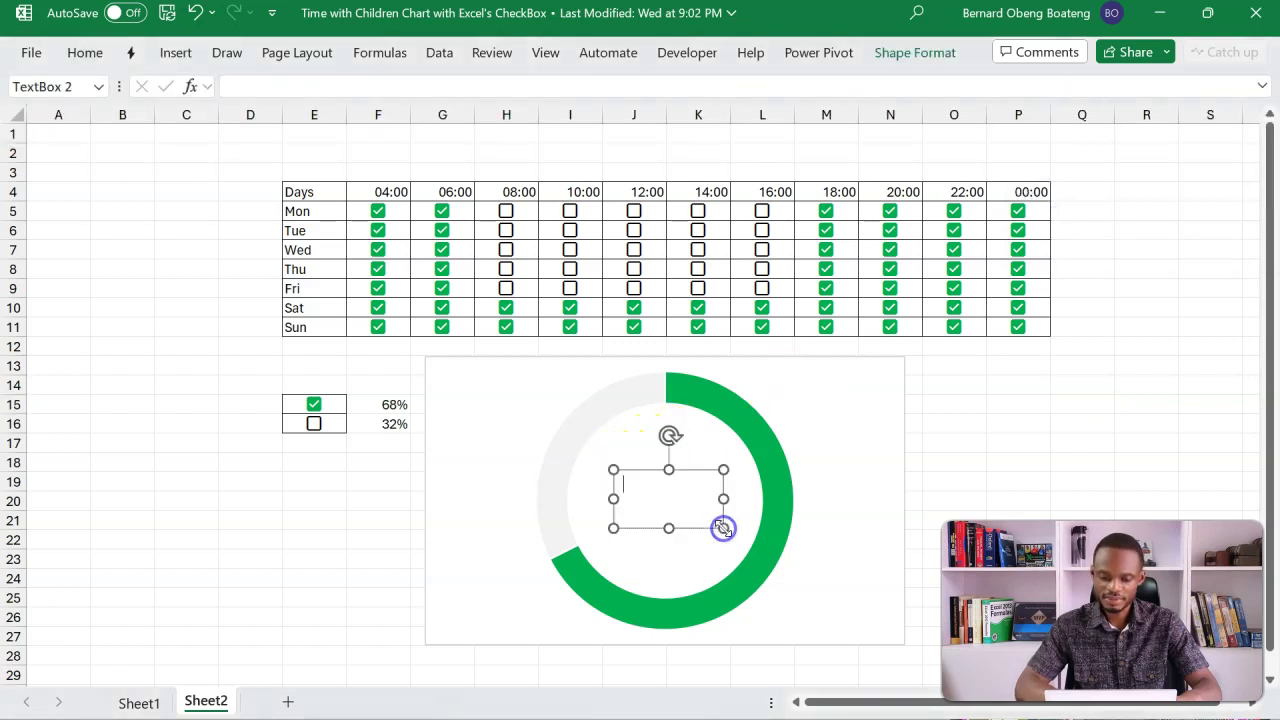
click(698, 470)
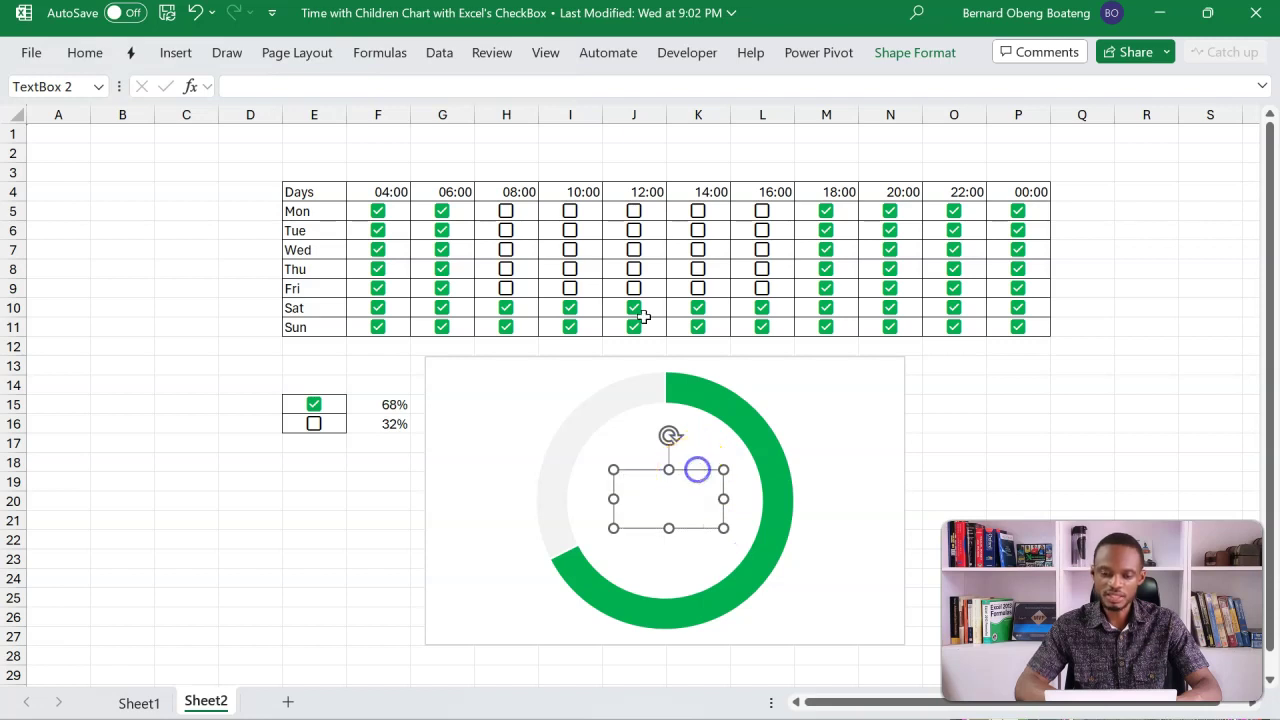
click(618, 95)
text(=)
click(389, 406)
key(Return)
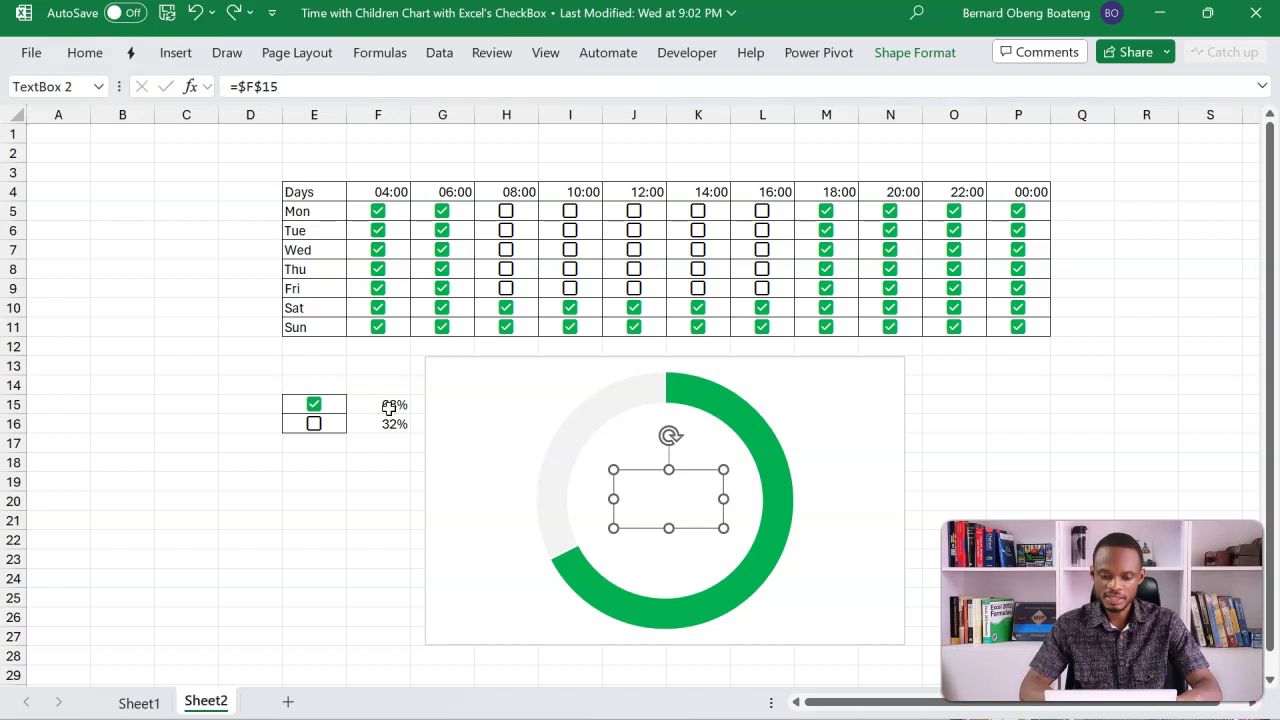
Make the 68% label bold, centred and 32 pt with no outline
click(92, 56)
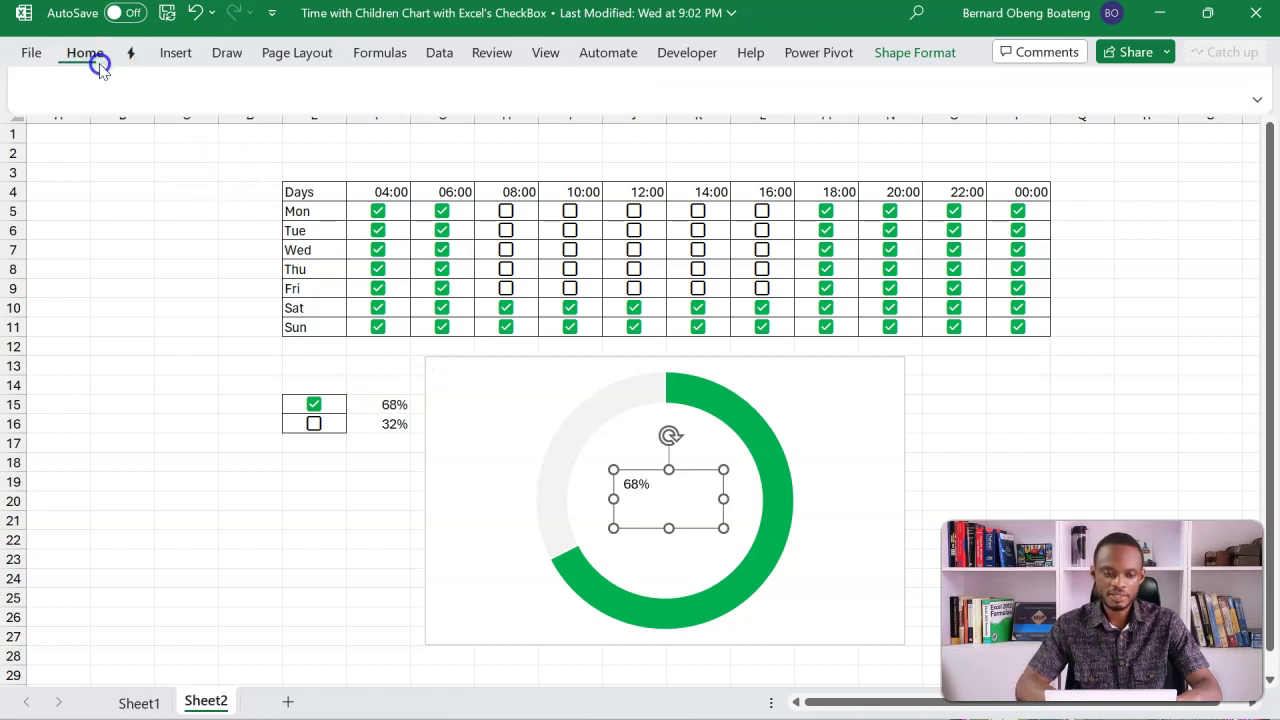
click(298, 90)
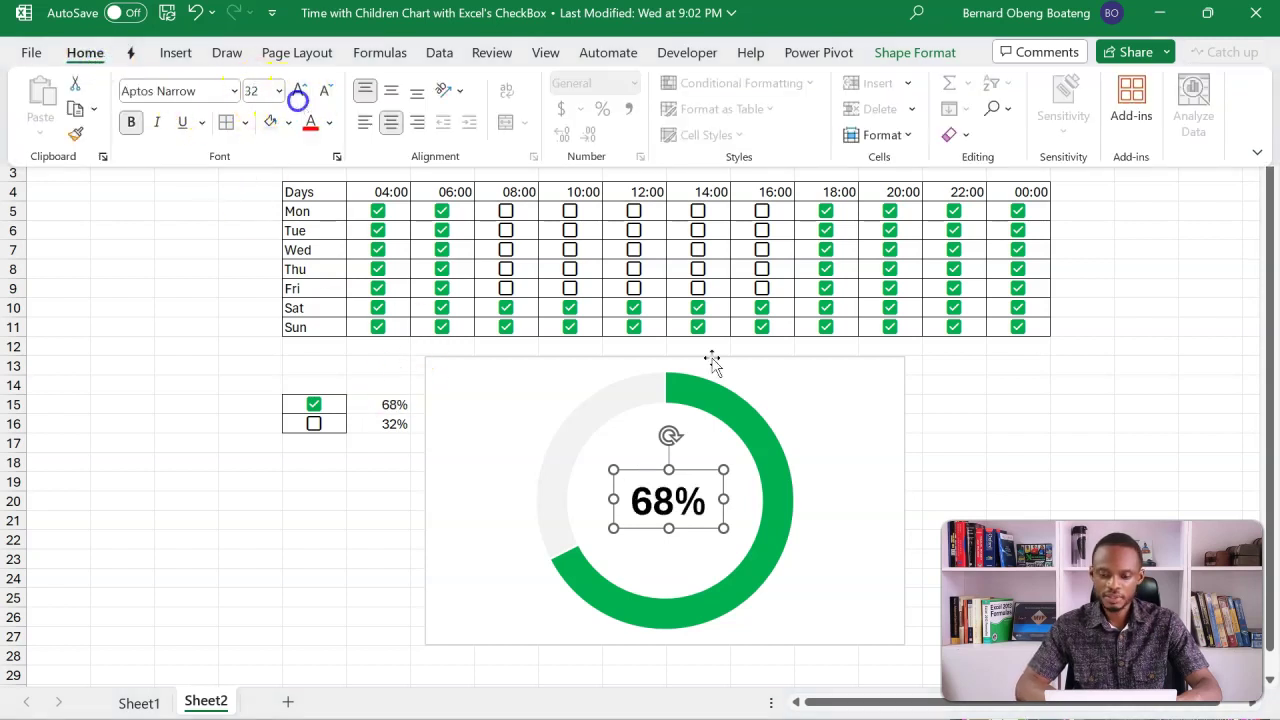
click(917, 52)
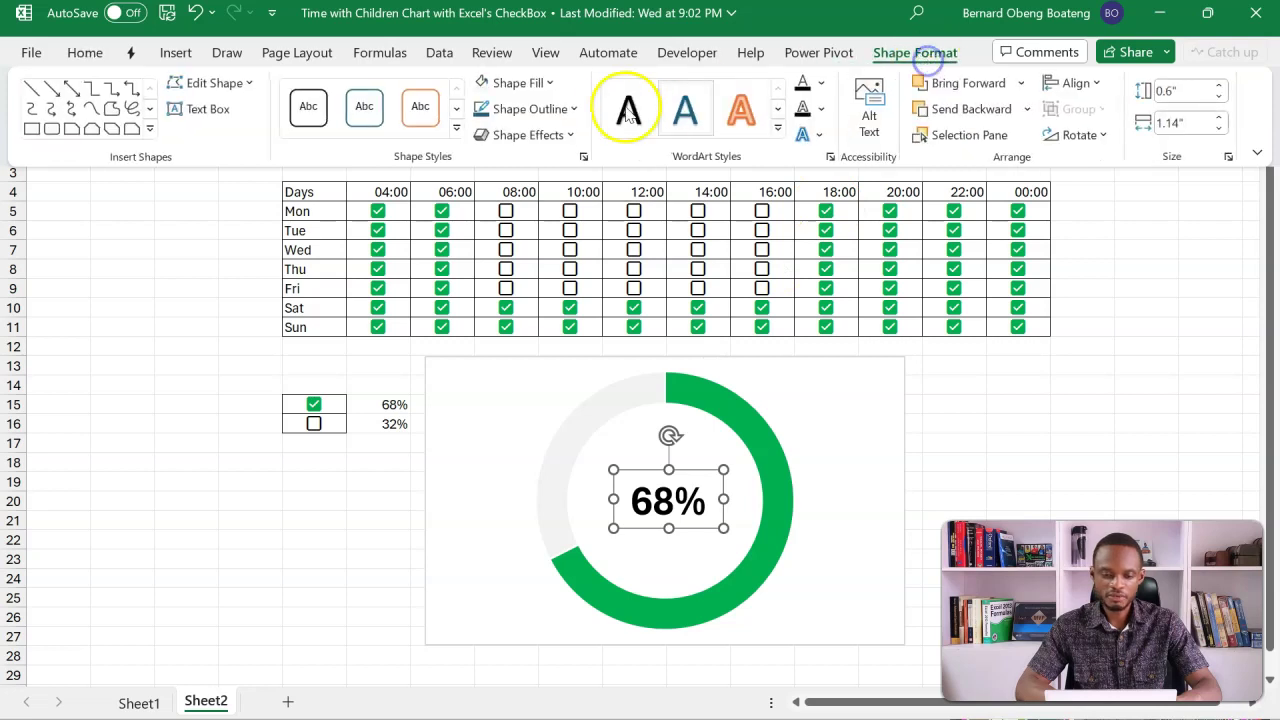
click(573, 109)
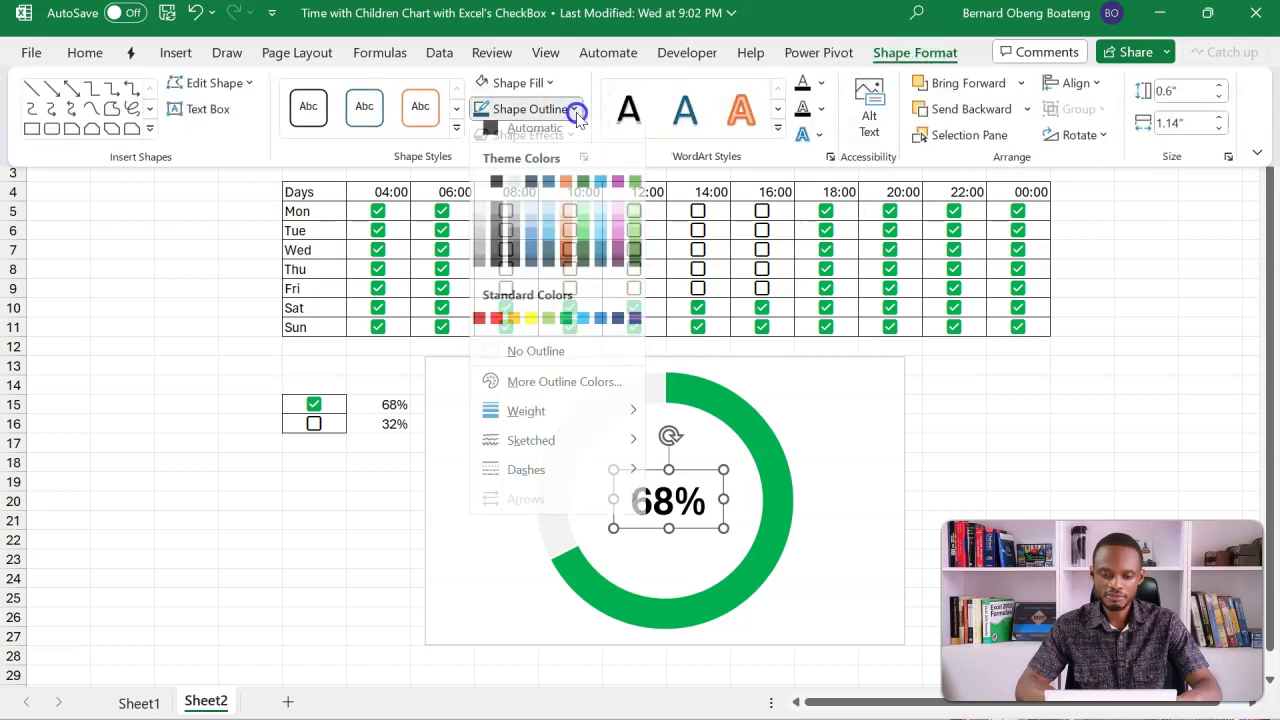
click(540, 361)
click(530, 358)
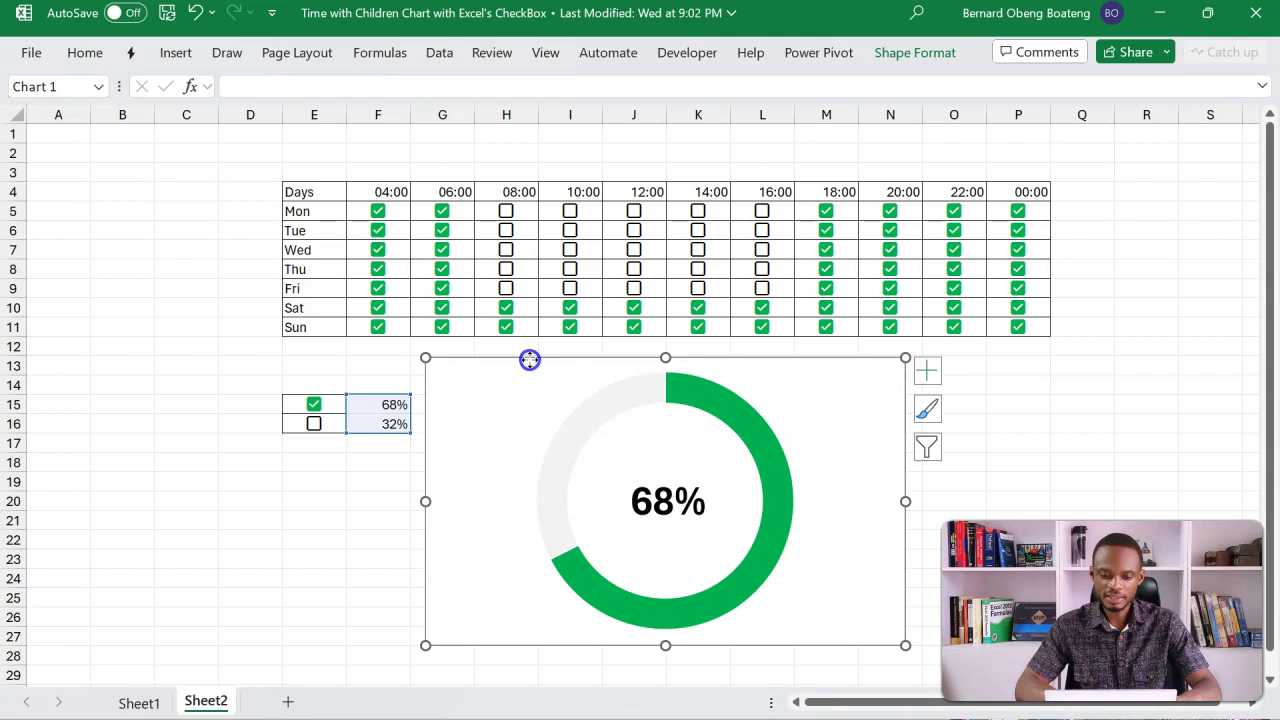
Remove the chart border and hide Sheet2's gridlines with Alt, W, V, G
click(990, 52)
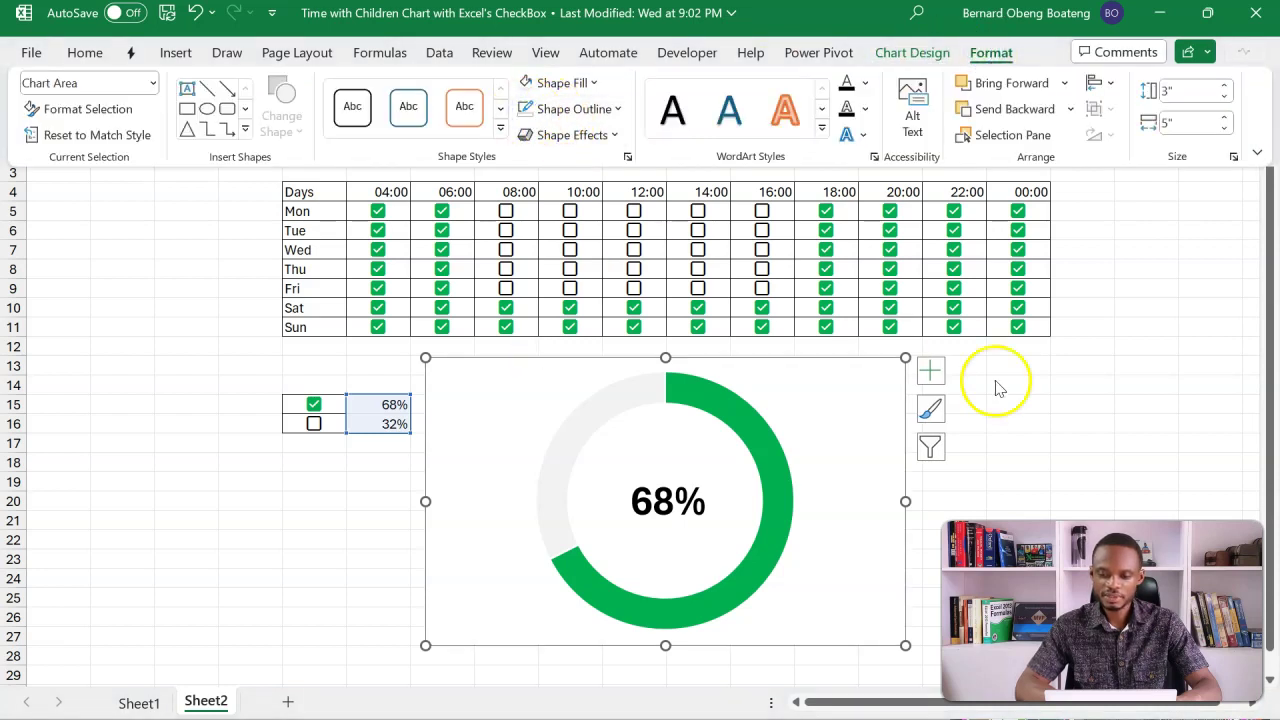
click(1113, 461)
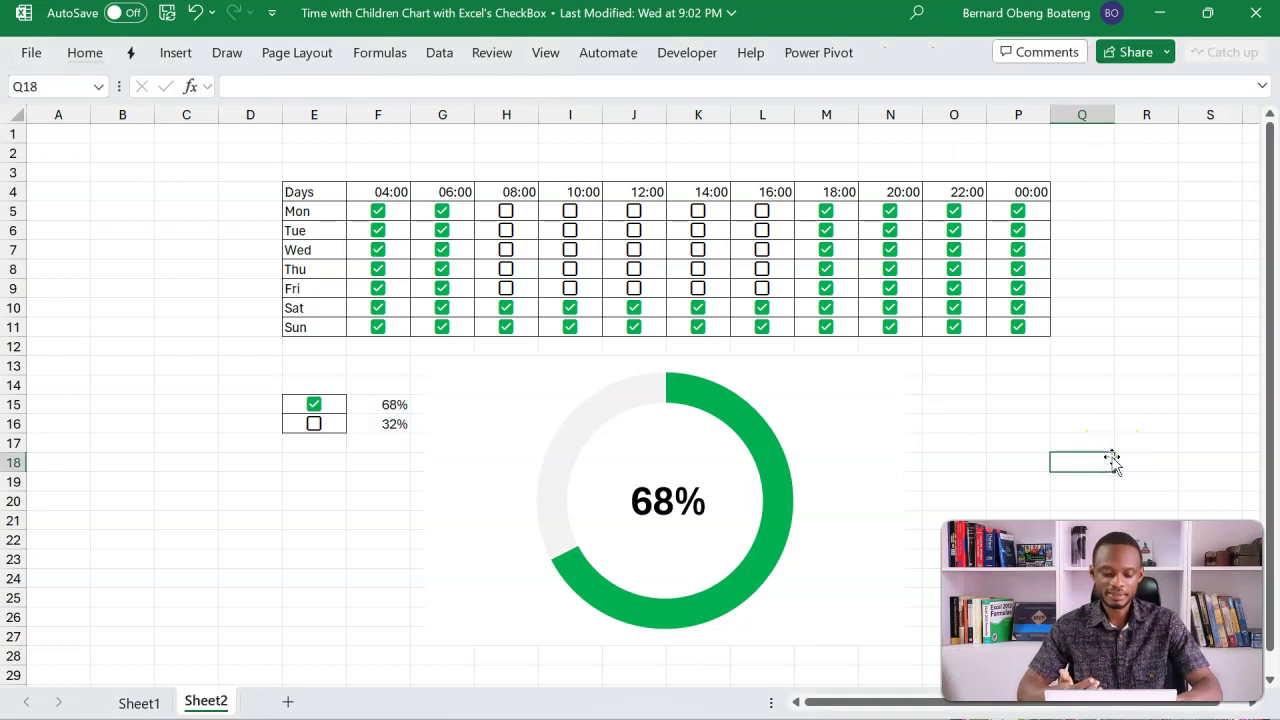
key(alt)
key(w)
key(v)
key(g)
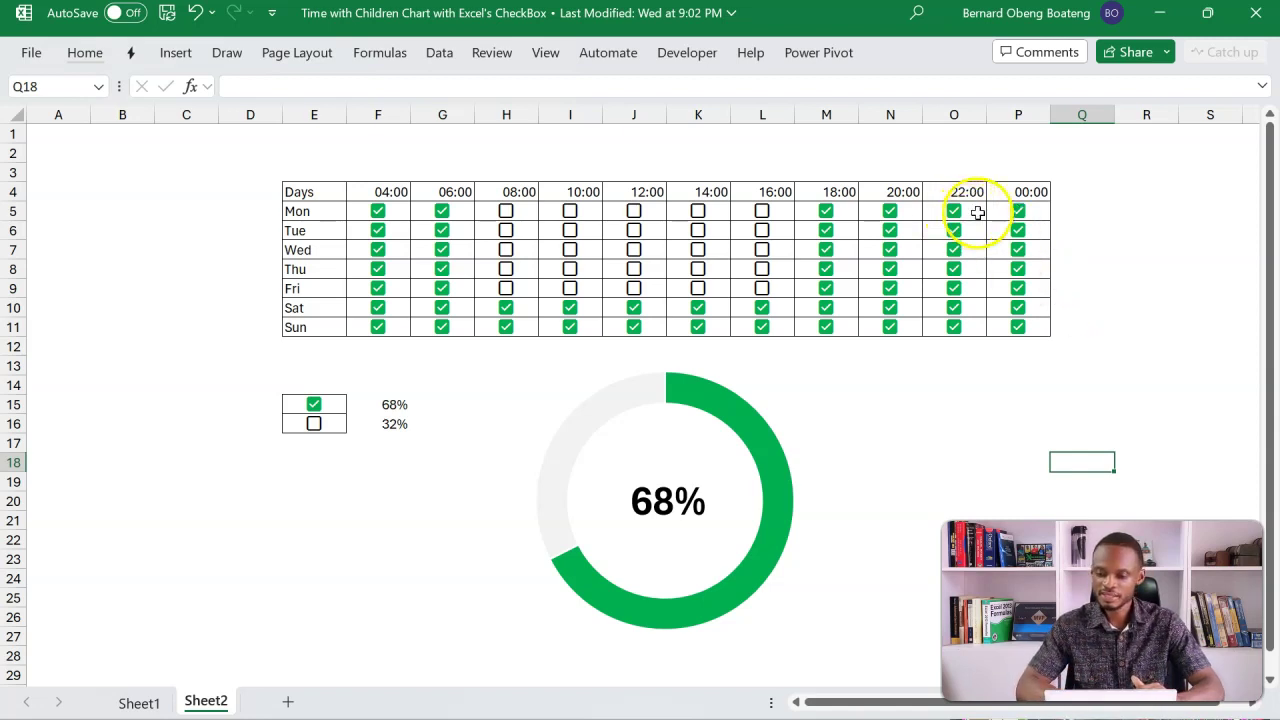
Set the 22:00 and 00:00 columns (O5:P11) and 04:00 column (F5:F11) to FALSE
click(1045, 212)
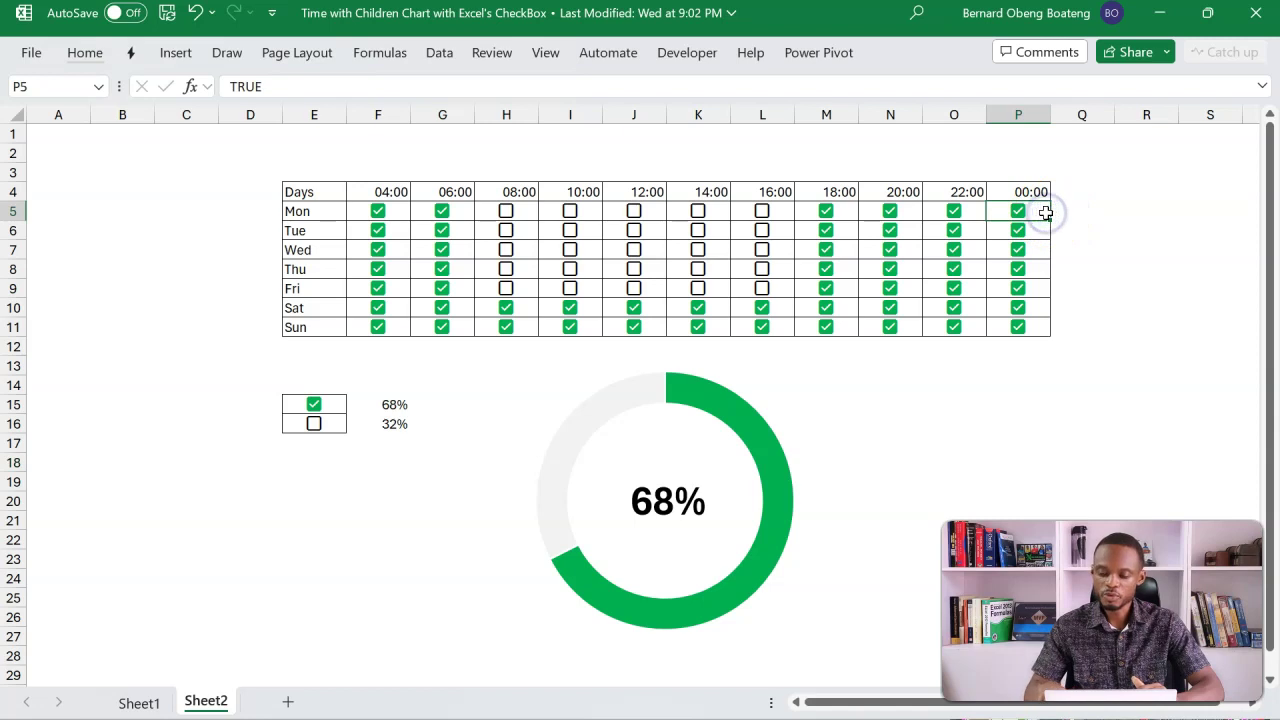
key(shift+Down)
key(shift+Down)
key(shift+Down)
key(shift+Down)
key(shift+Down)
key(shift+Down)
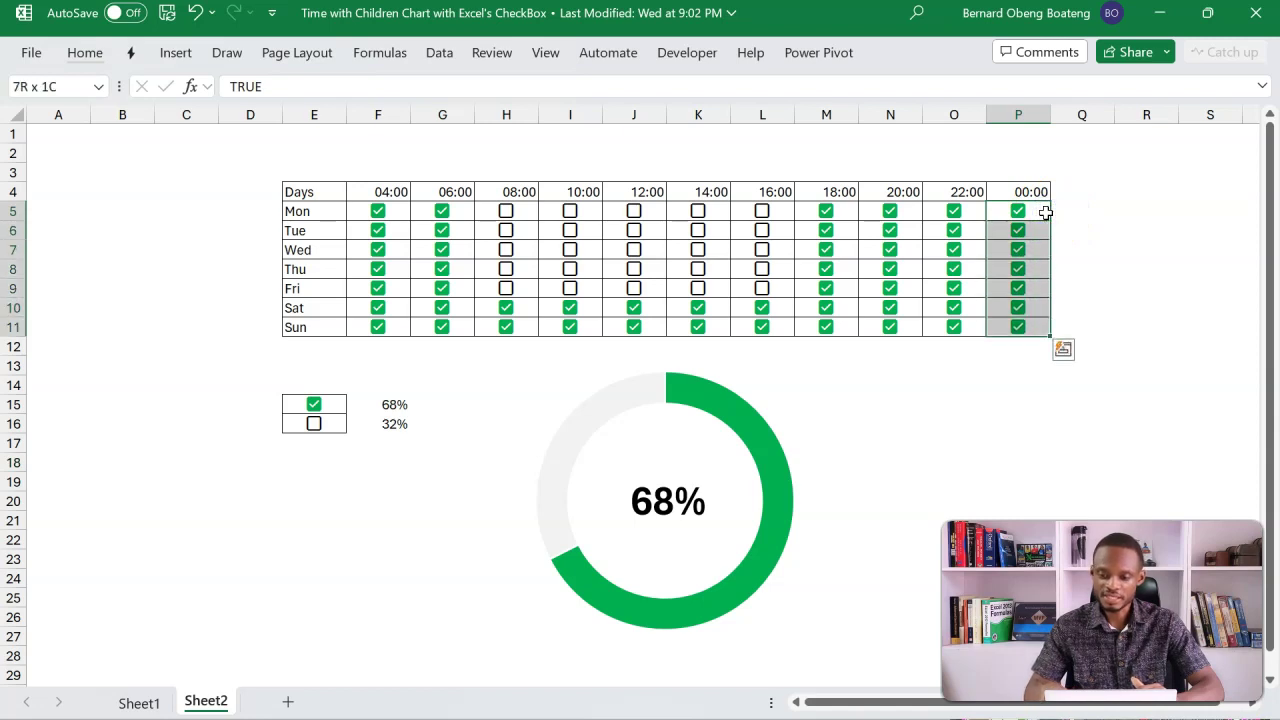
key(shift+Left)
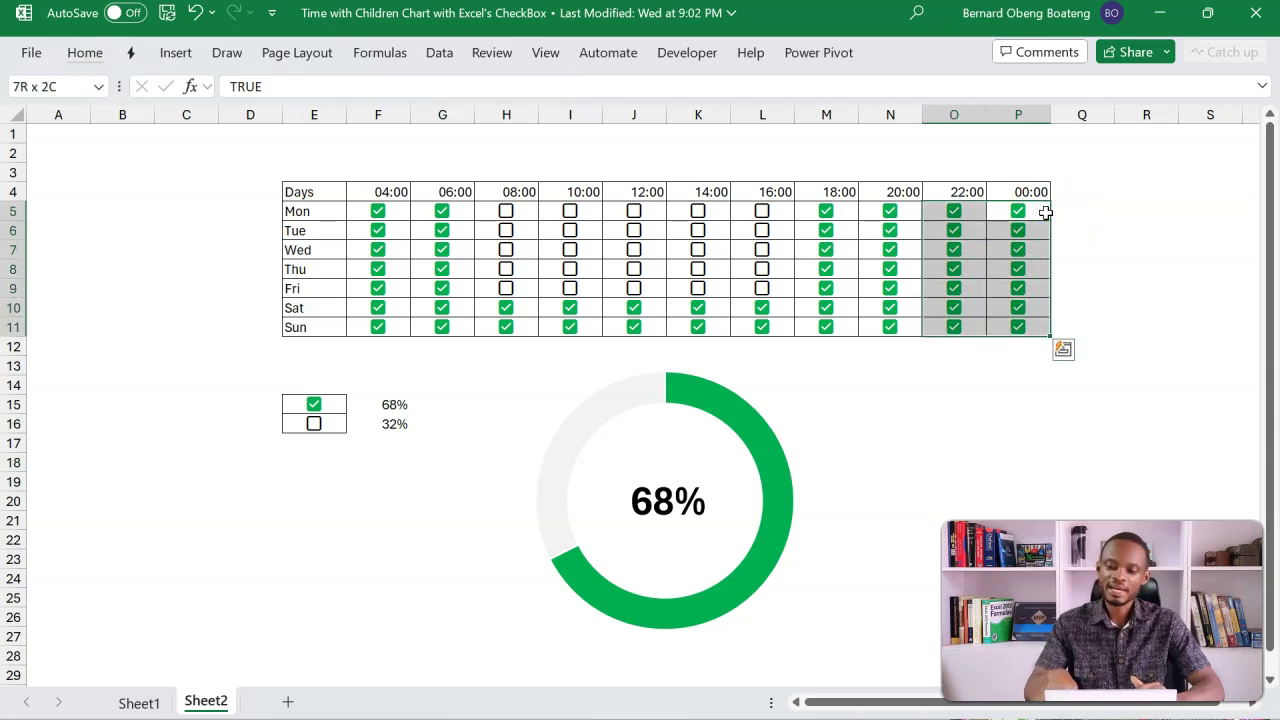
text(FALSE)
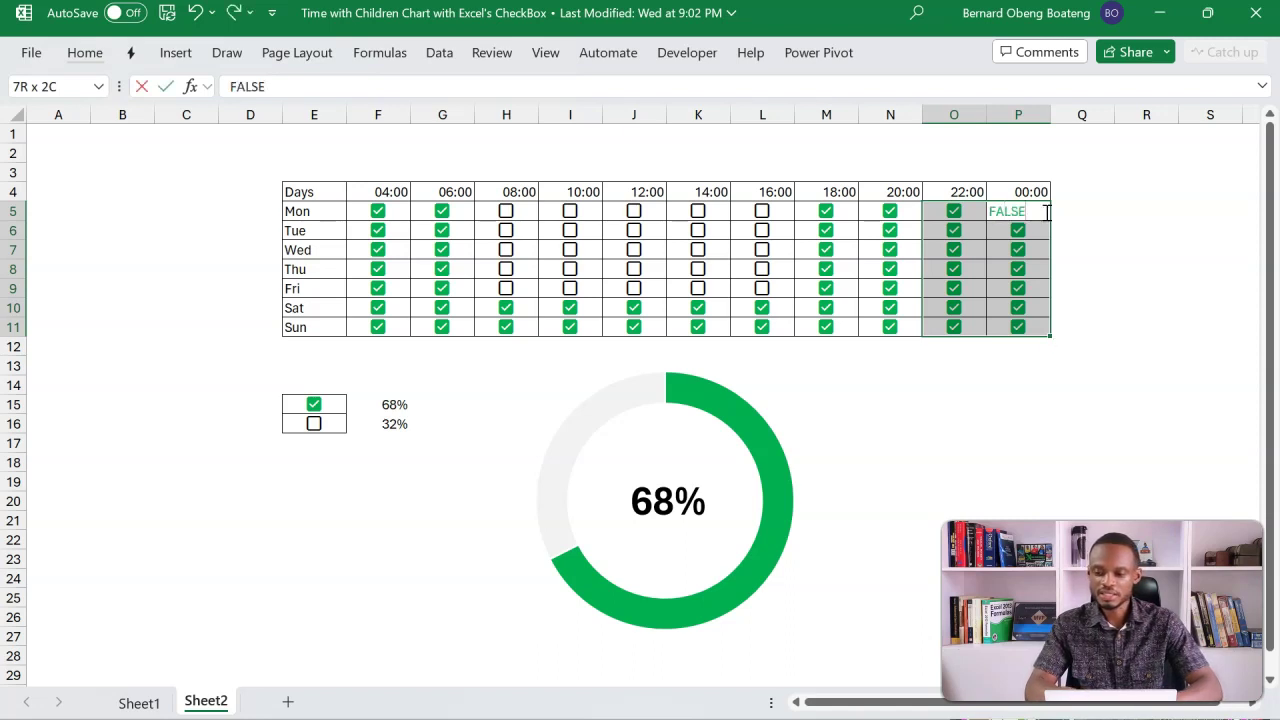
key(ctrl+Return)
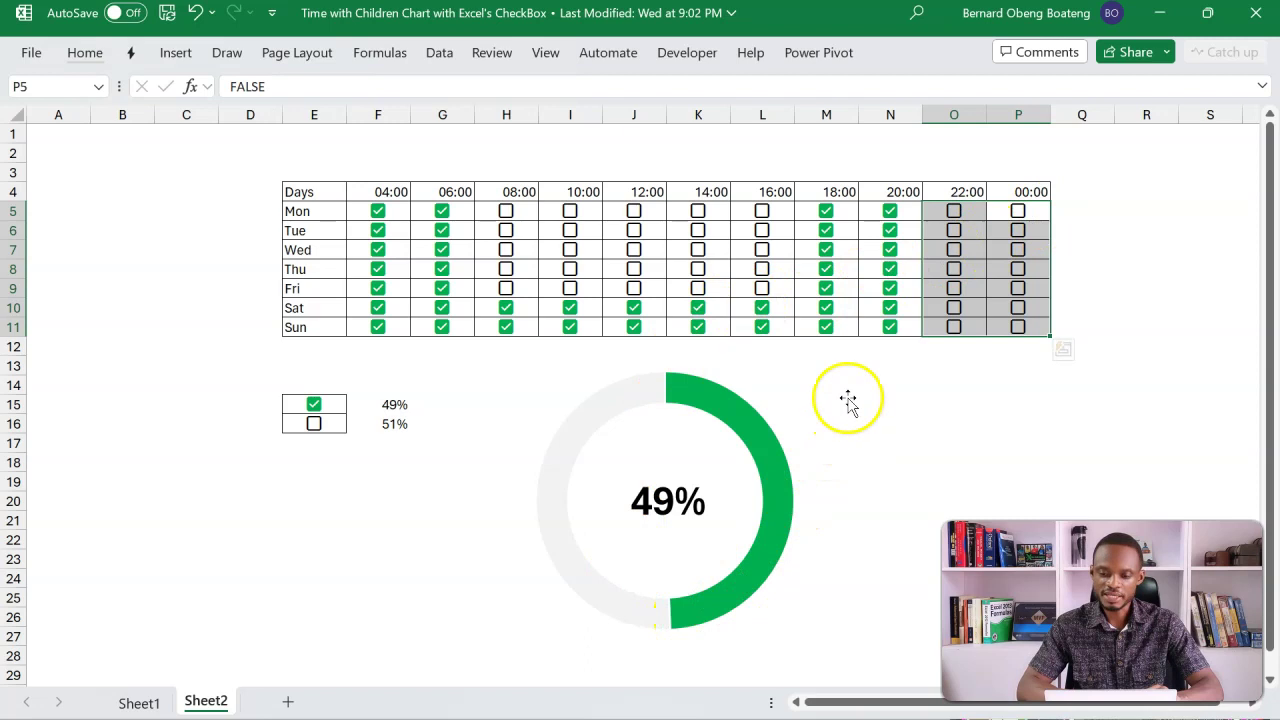
drag(380, 211, 390, 335)
text(FALSE)
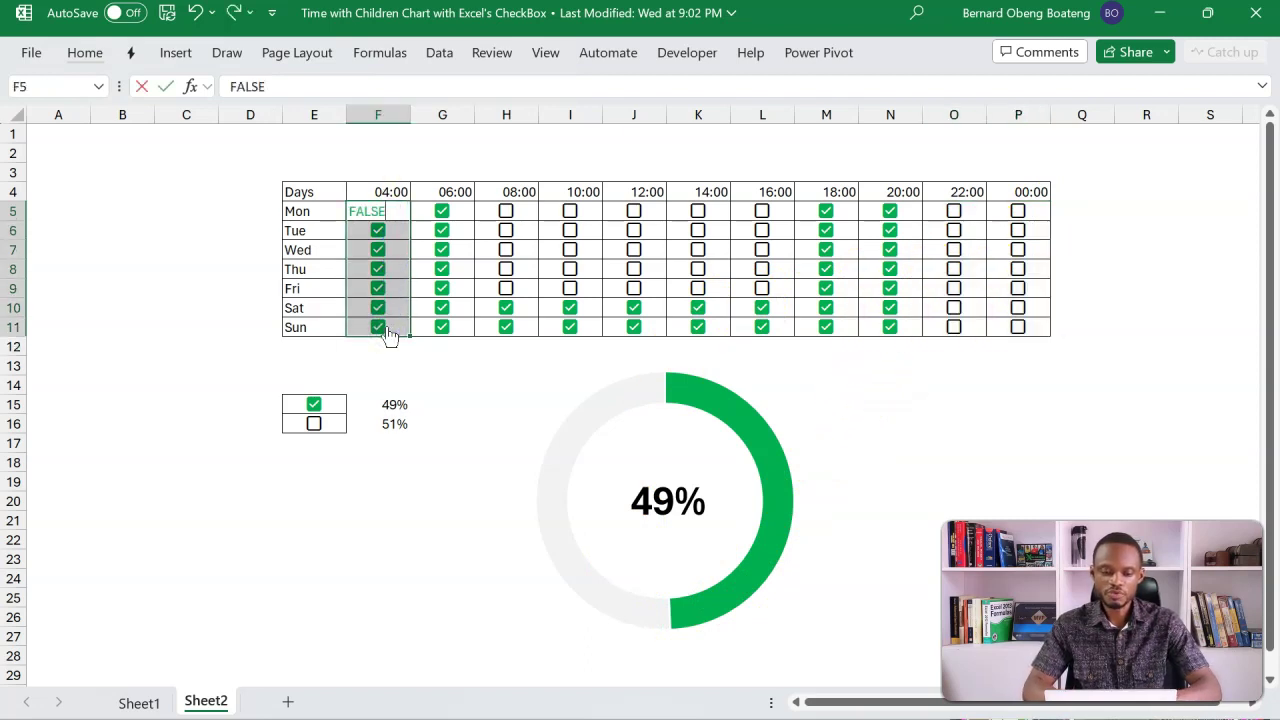
key(ctrl+Return)
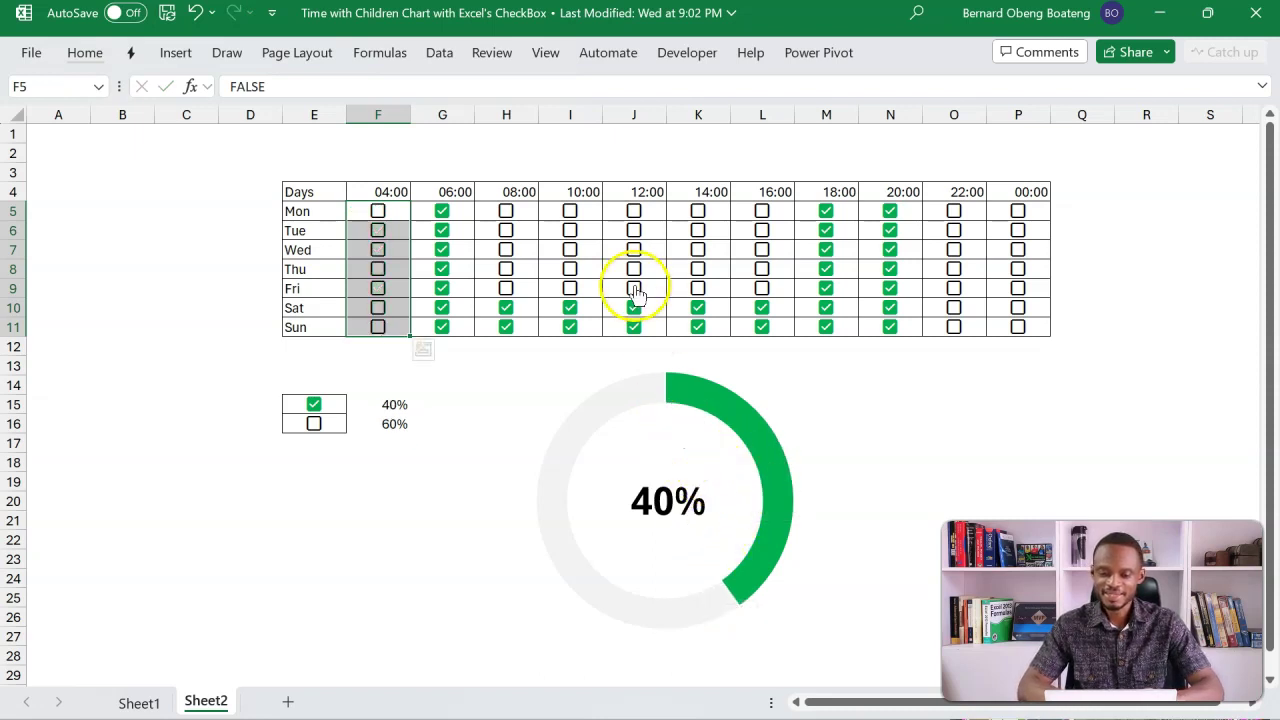
Uncheck Saturday's 08:00, 10:00, 12:00, 14:00 and 16:00 boxes
click(507, 309)
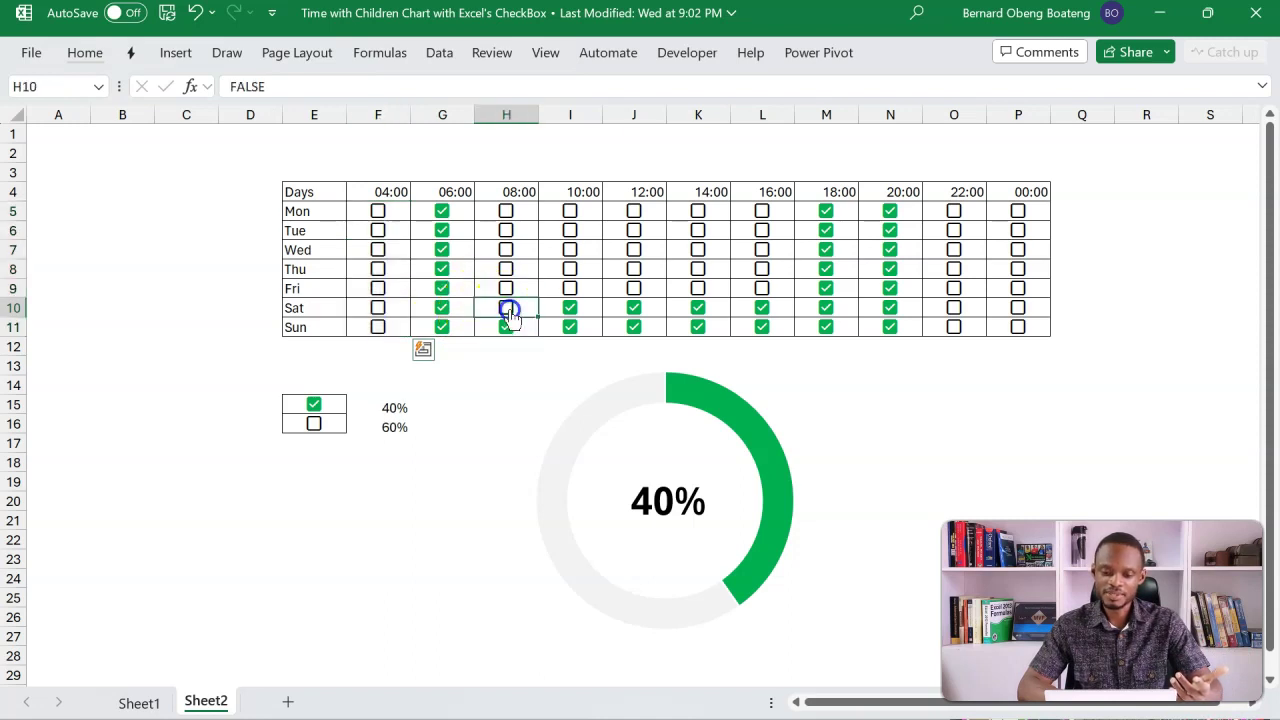
click(570, 308)
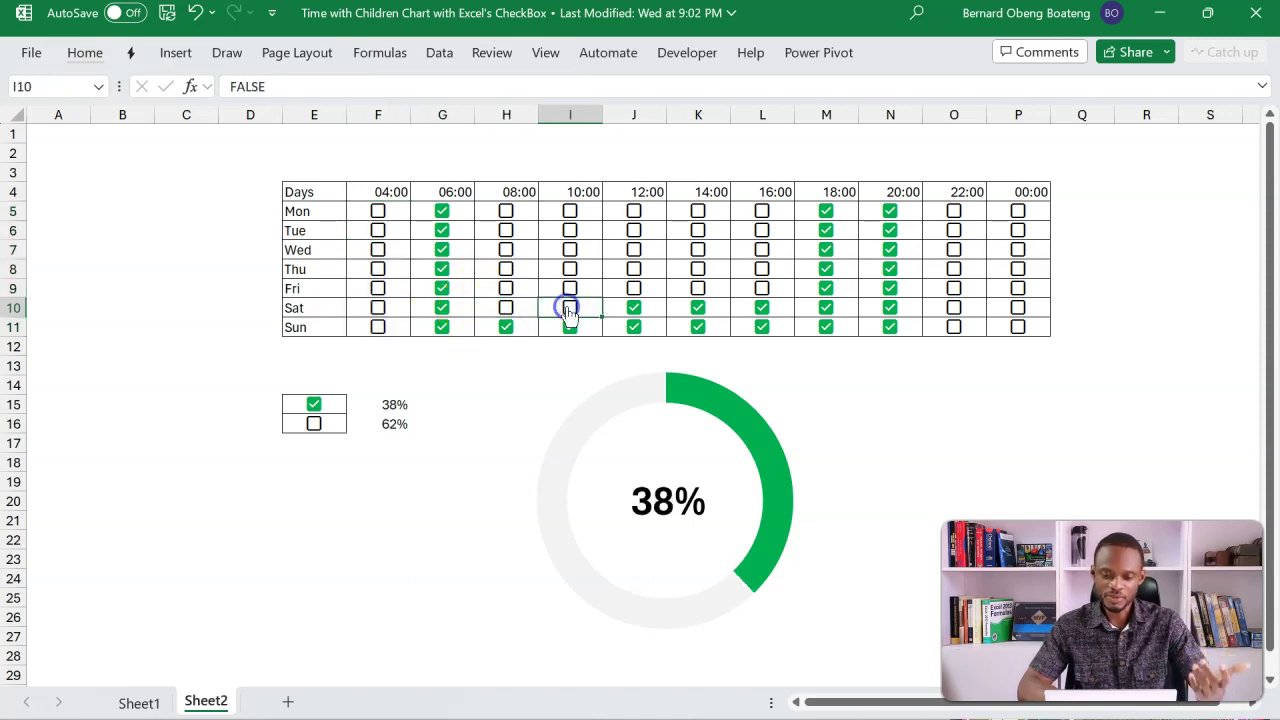
click(634, 309)
click(698, 308)
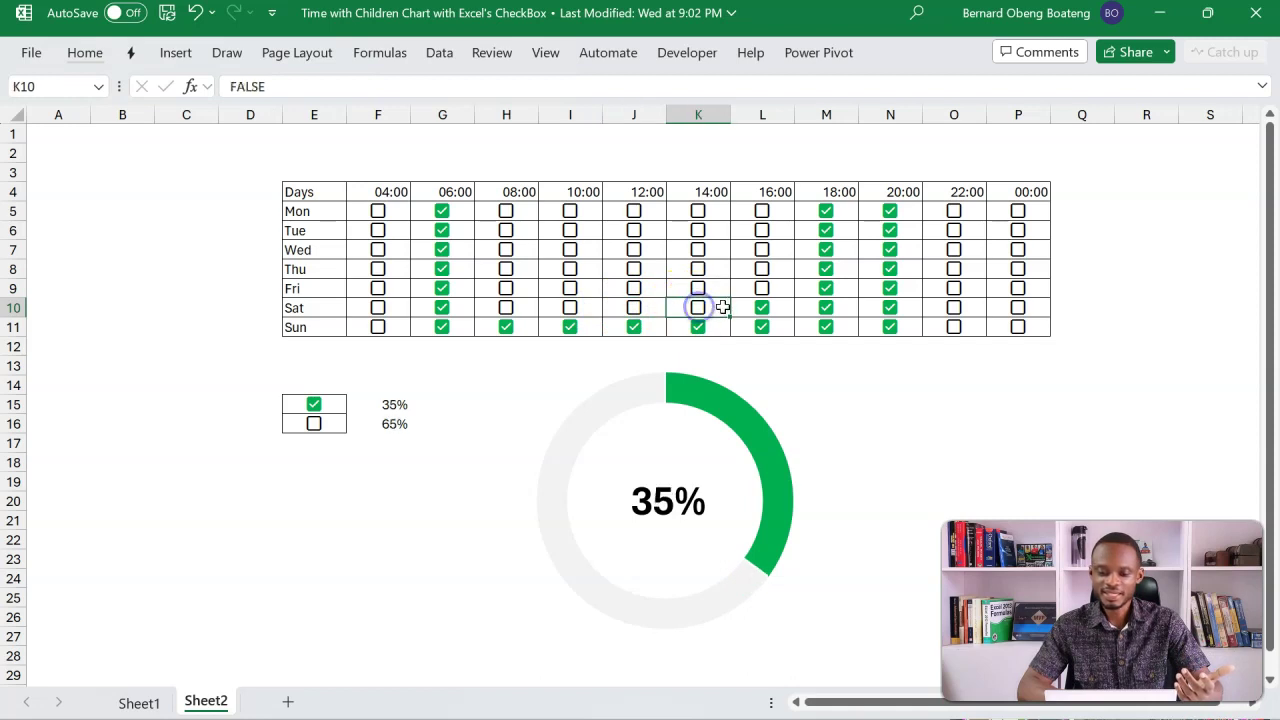
click(762, 310)
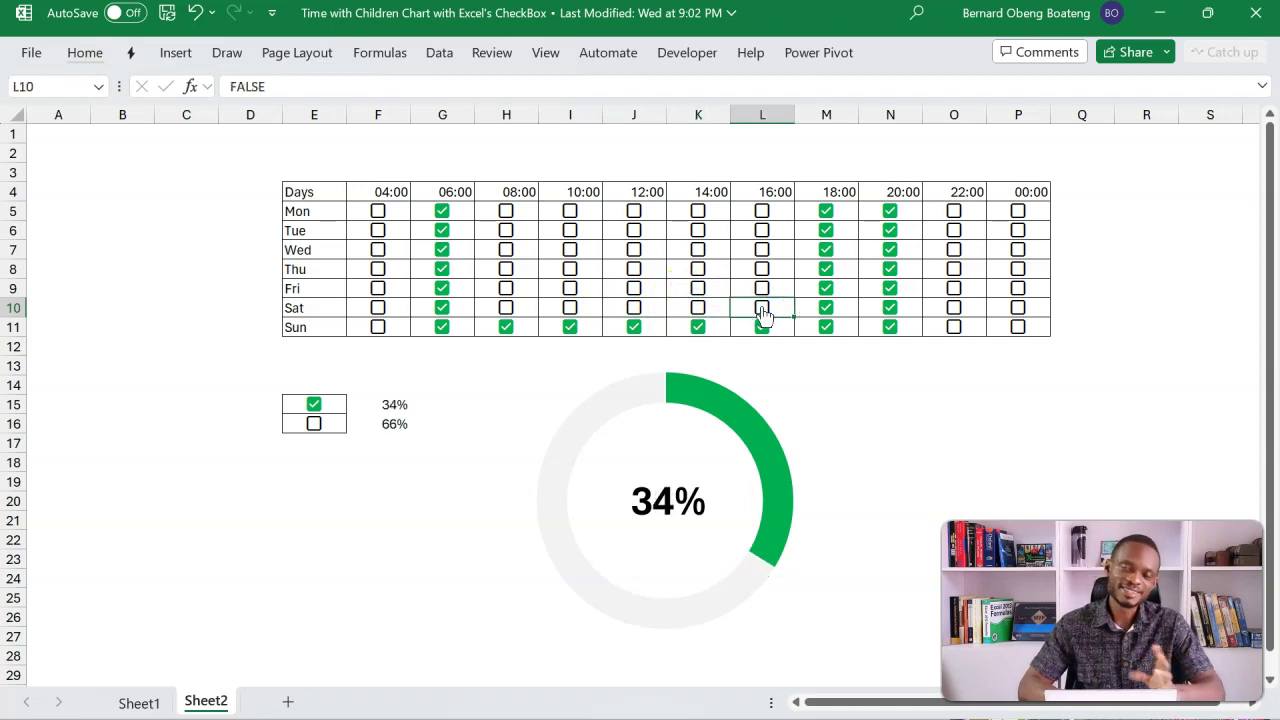